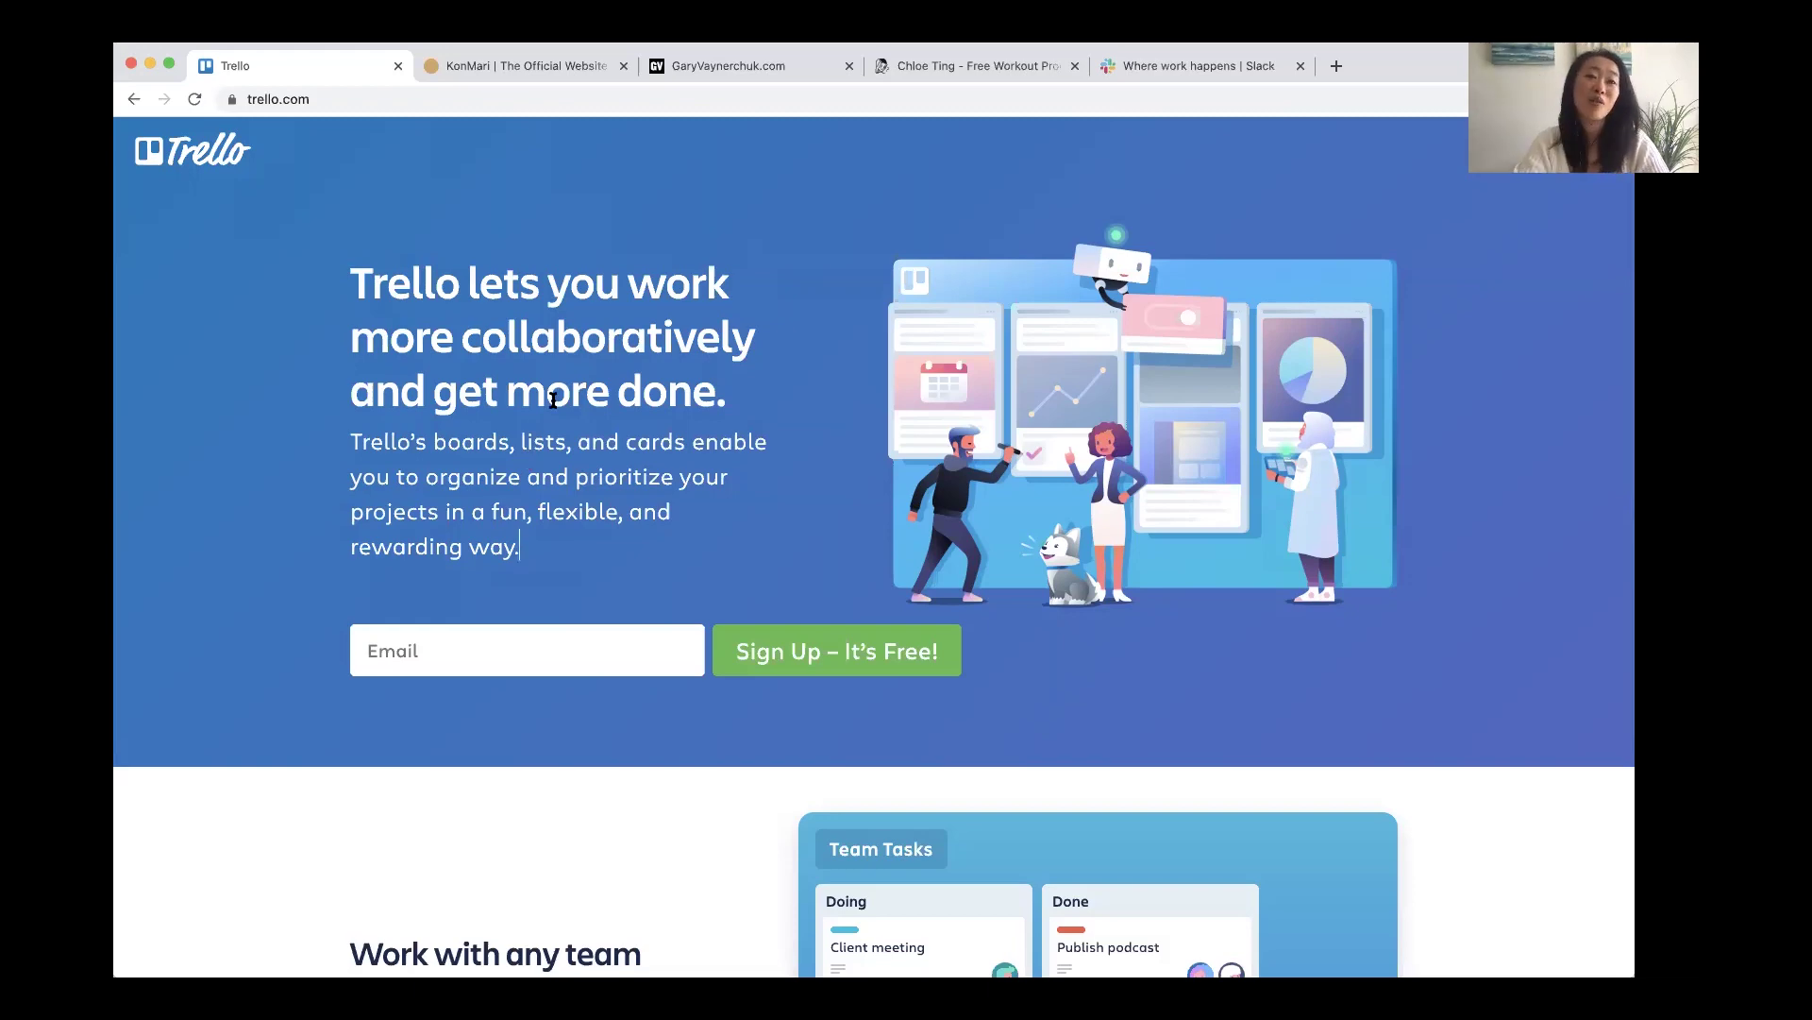
{"action": "left_click", "coordinate": [567, 65]}
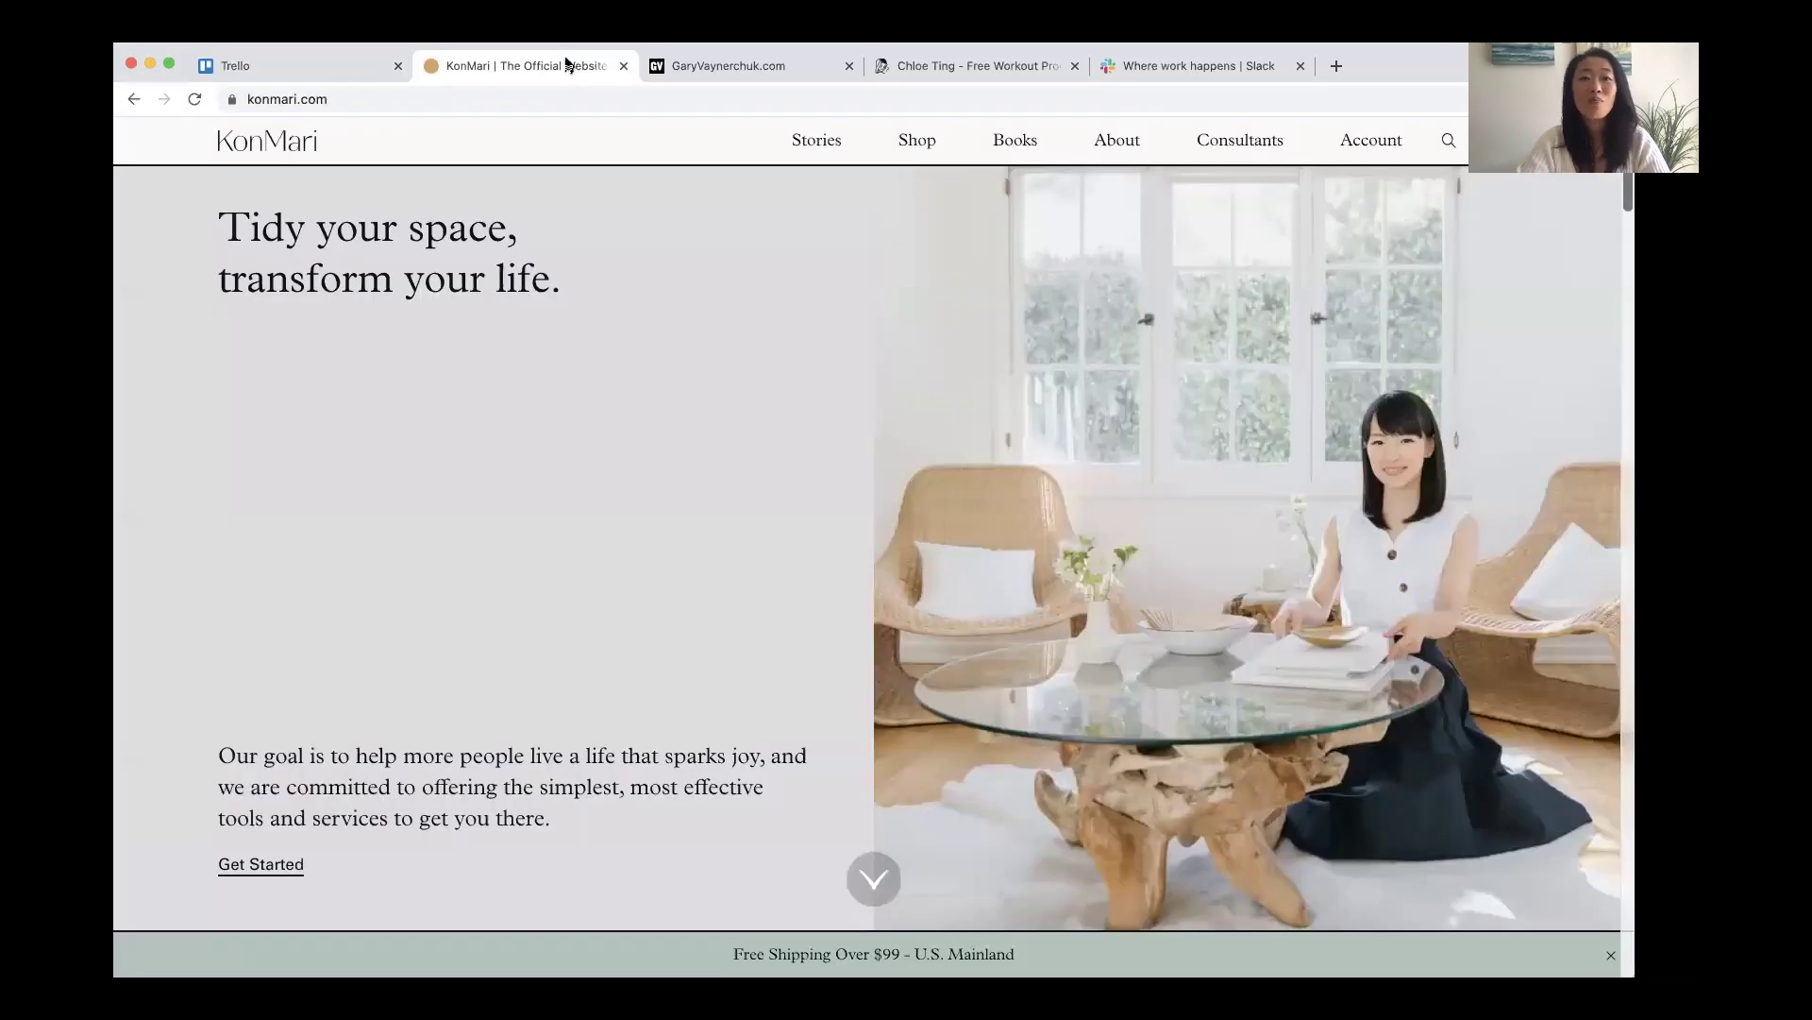
{"action": "left_click", "coordinate": [296, 66]}
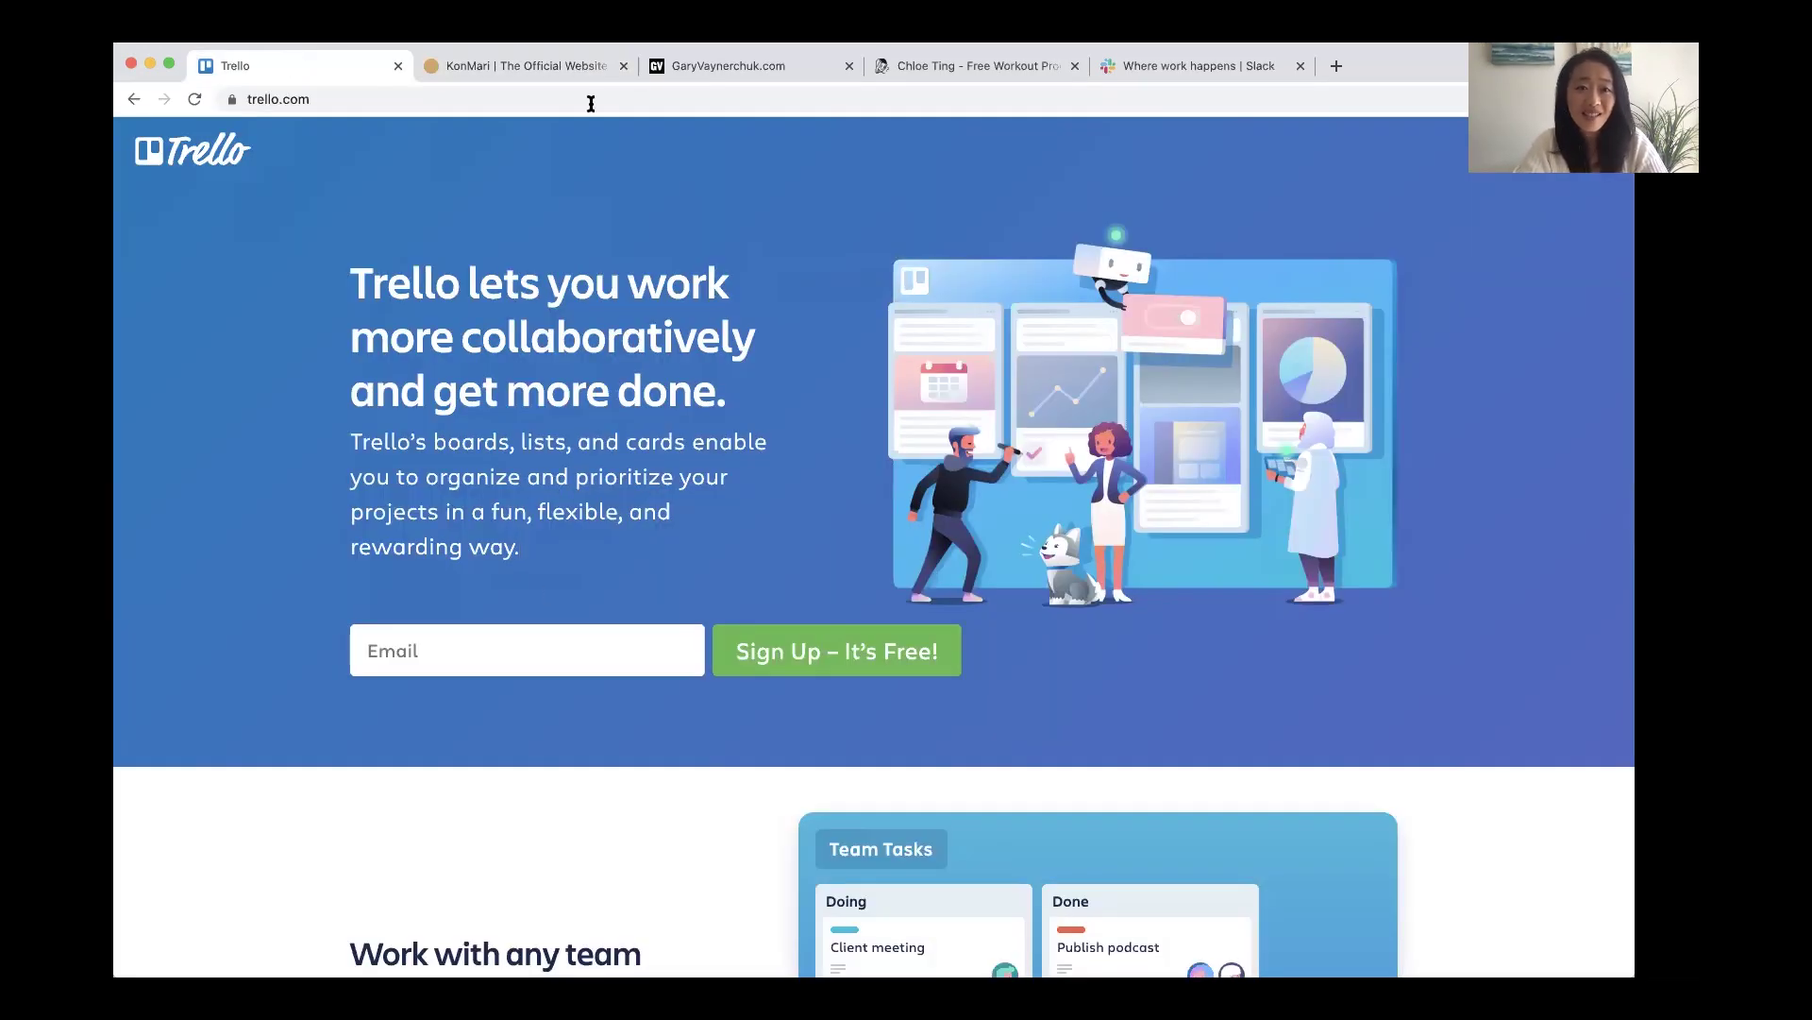
{"action": "left_click", "coordinate": [508, 66]}
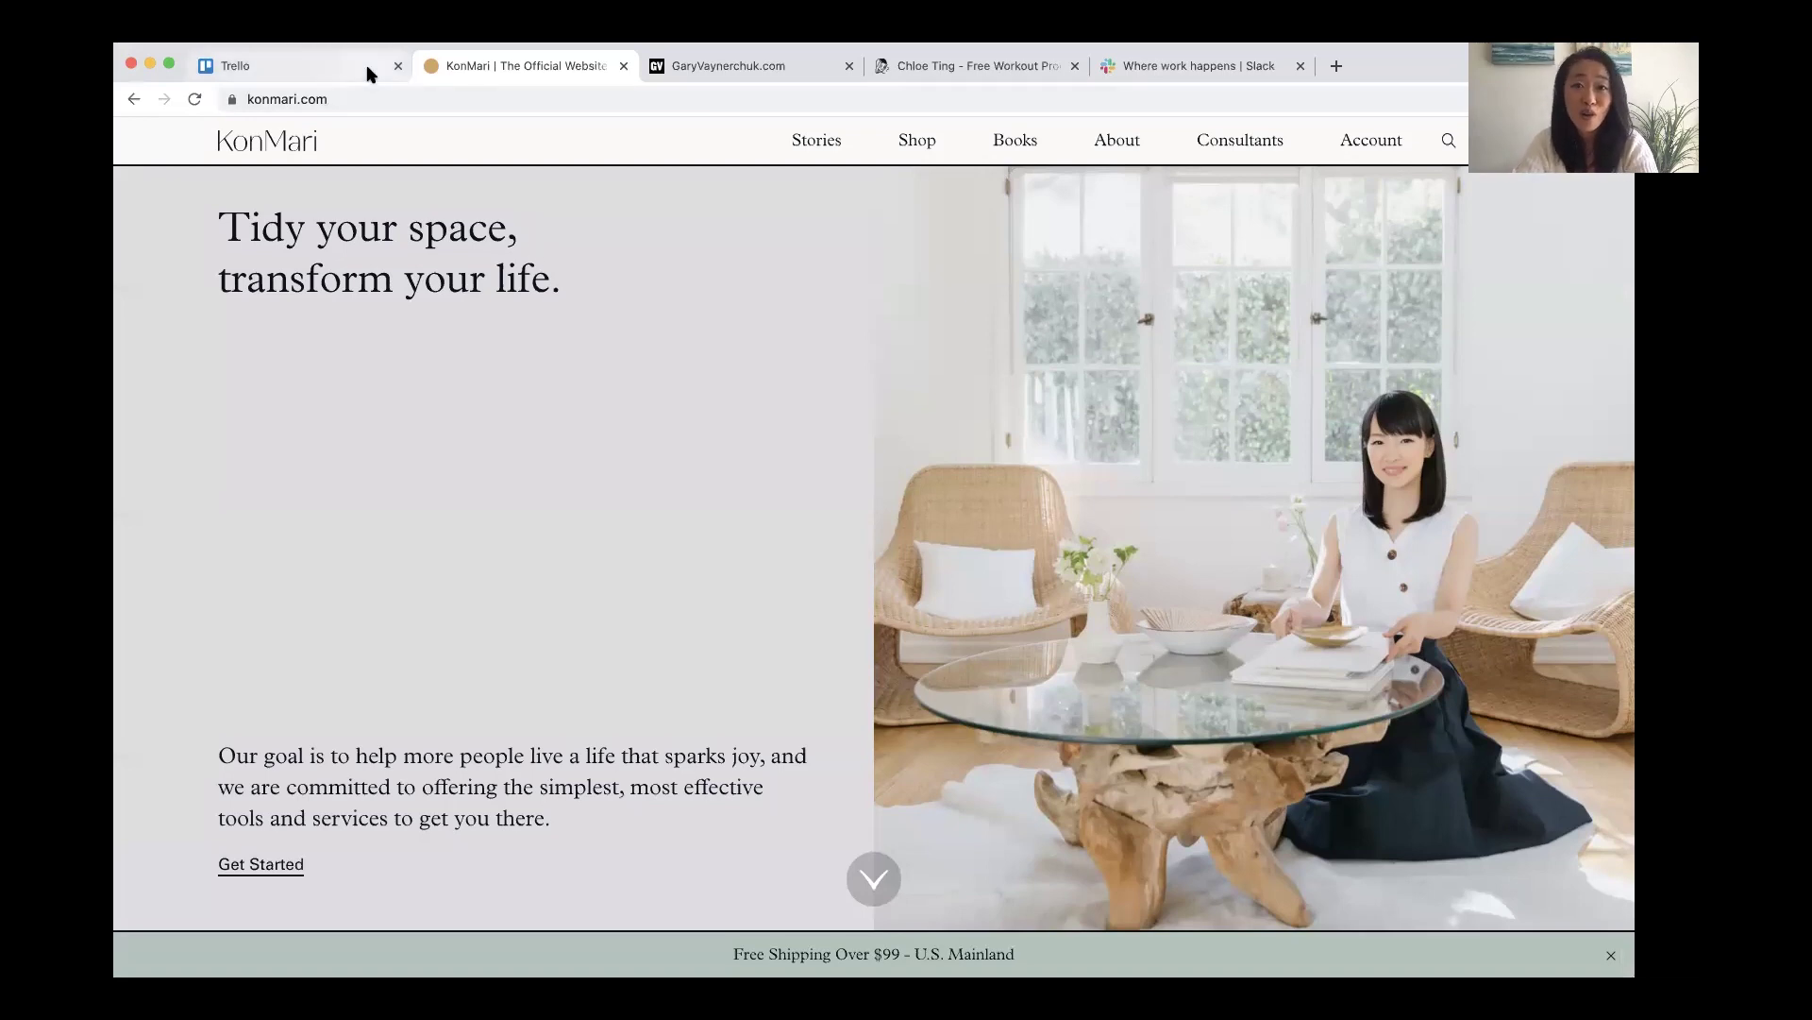
{"action": "left_click", "coordinate": [302, 65]}
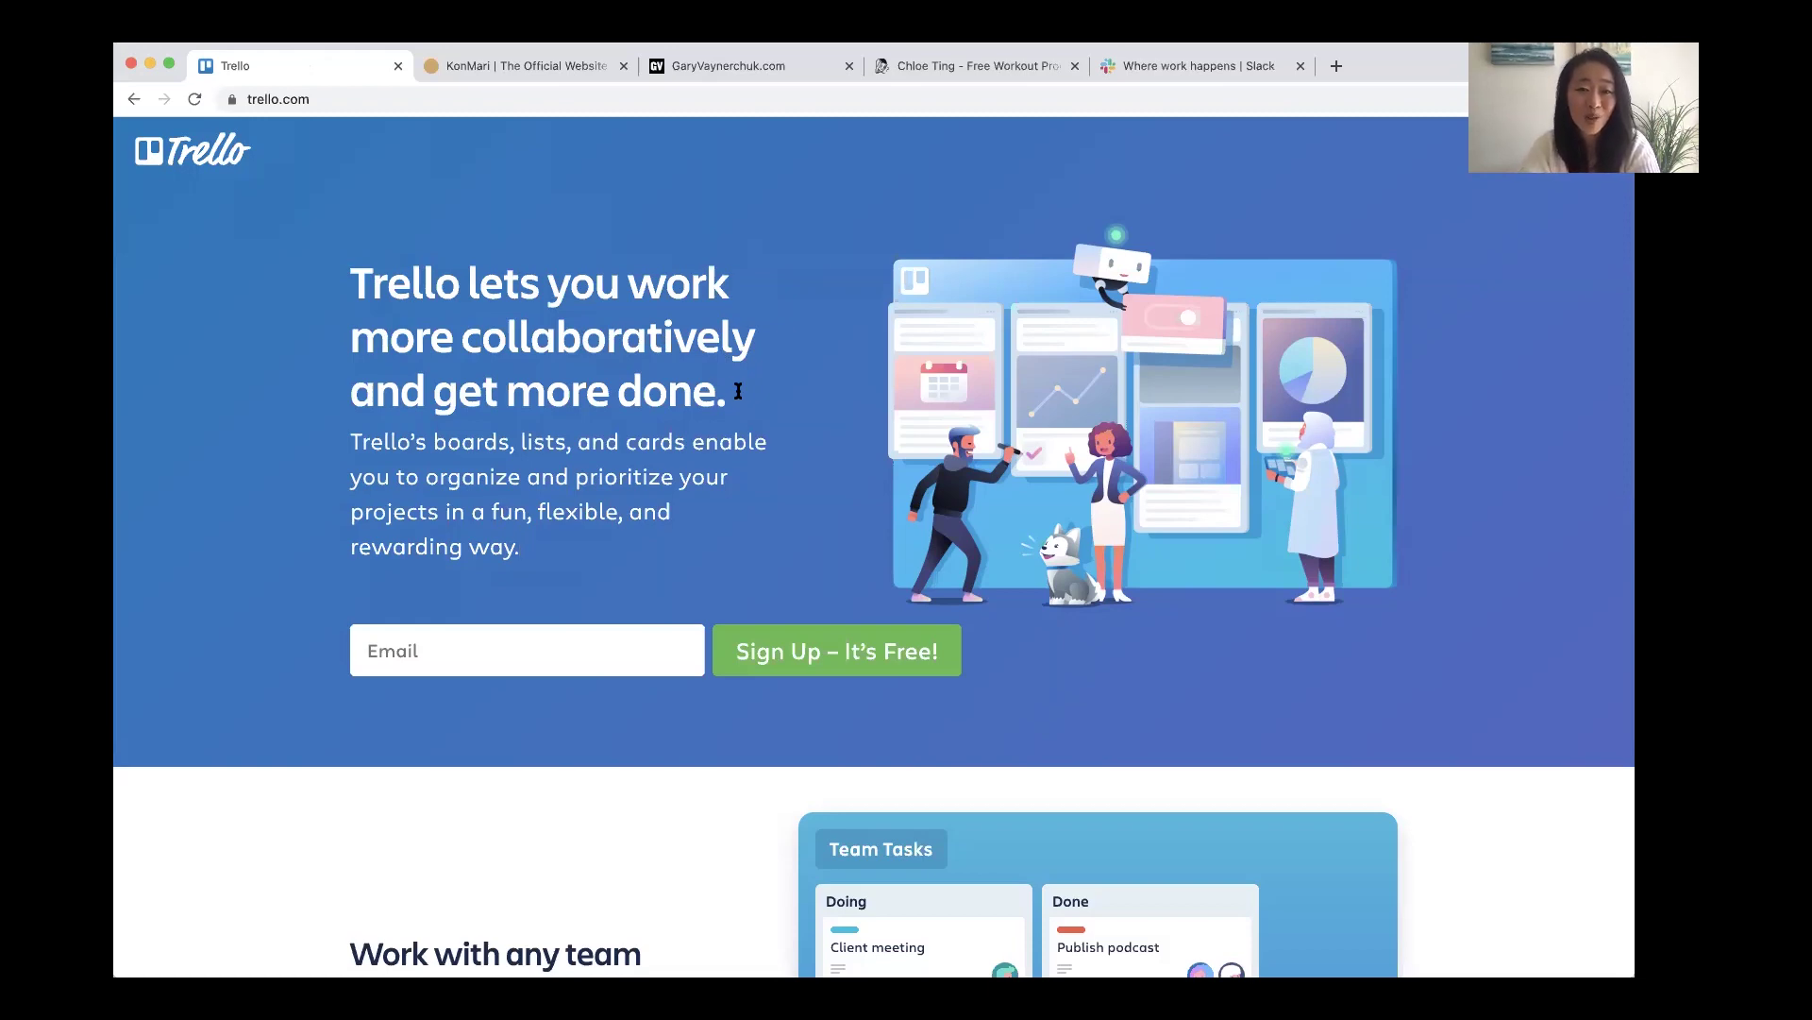
Replace the Trello hero heading with 'Live a life that sparks joy with Marie Kondo'.
{"action": "left_click_drag", "start_coordinate": [732, 391], "coordinate": [341, 286]}
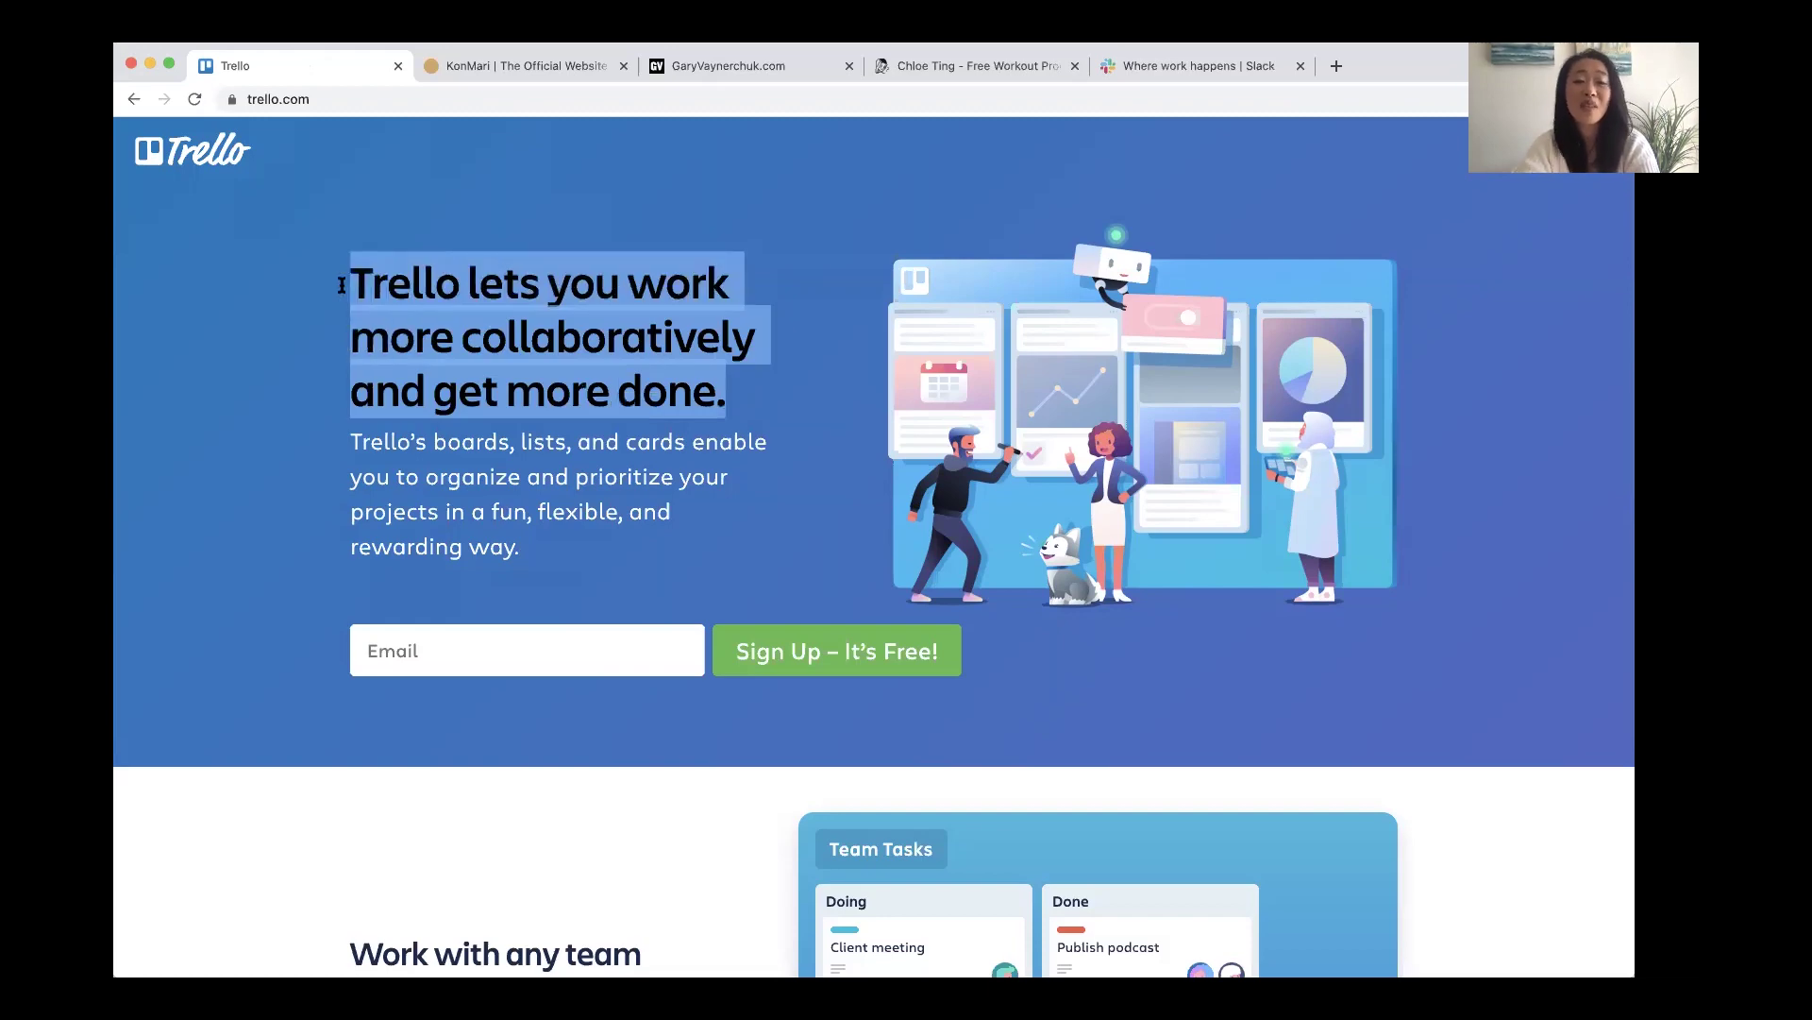
{"action": "type", "text": "Live a "}
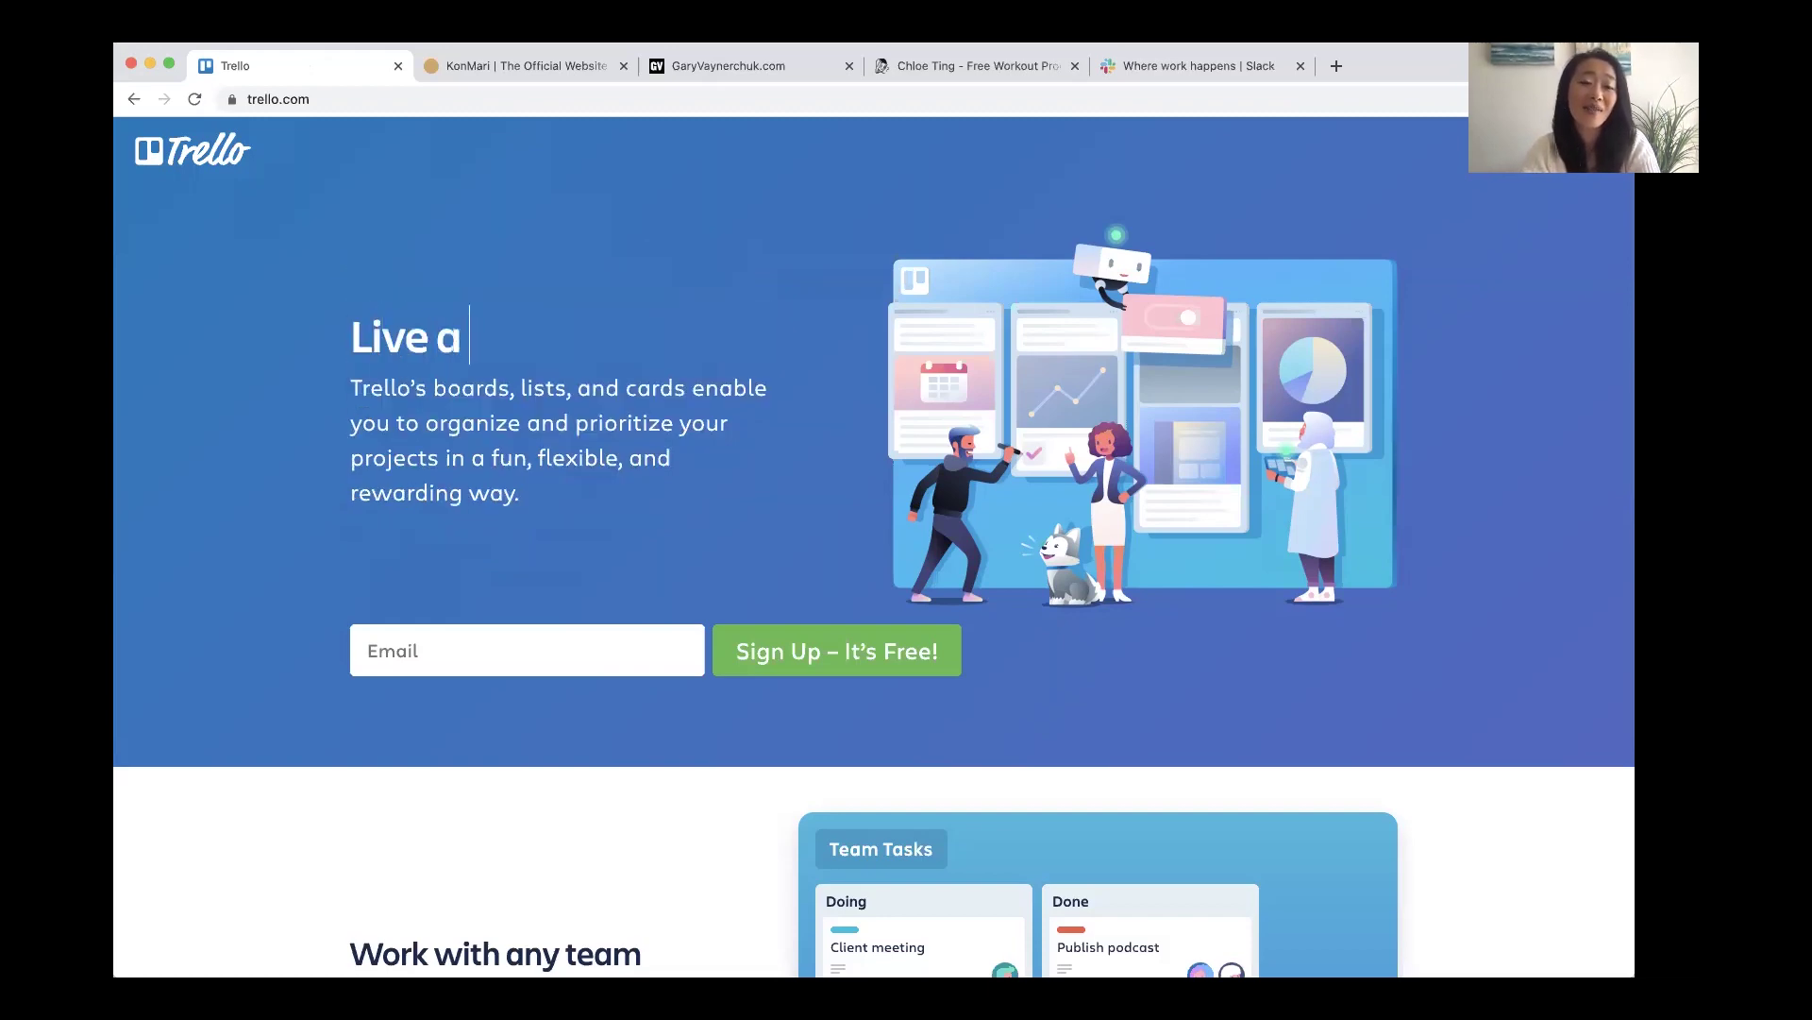
{"action": "type", "text": "life that s"}
{"action": "key", "text": "BackSpace"}
{"action": "type", "text": "that s"}
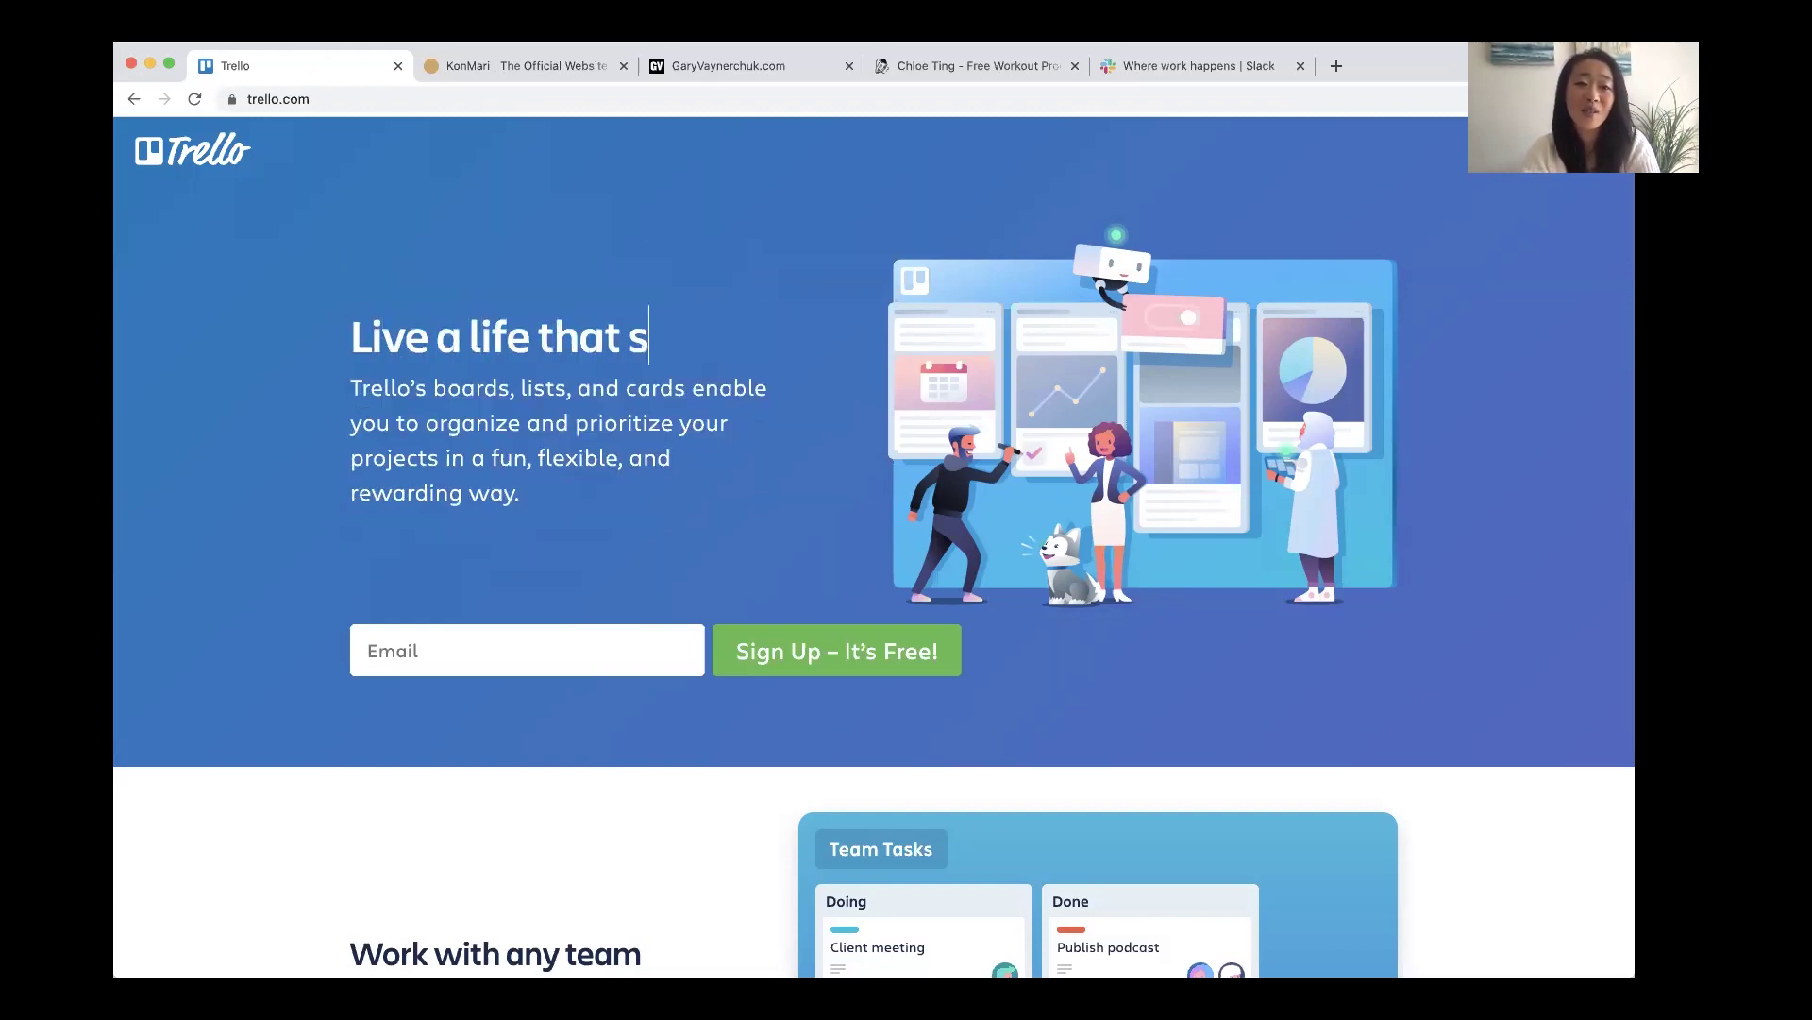
{"action": "type", "text": "parks joy in a"}
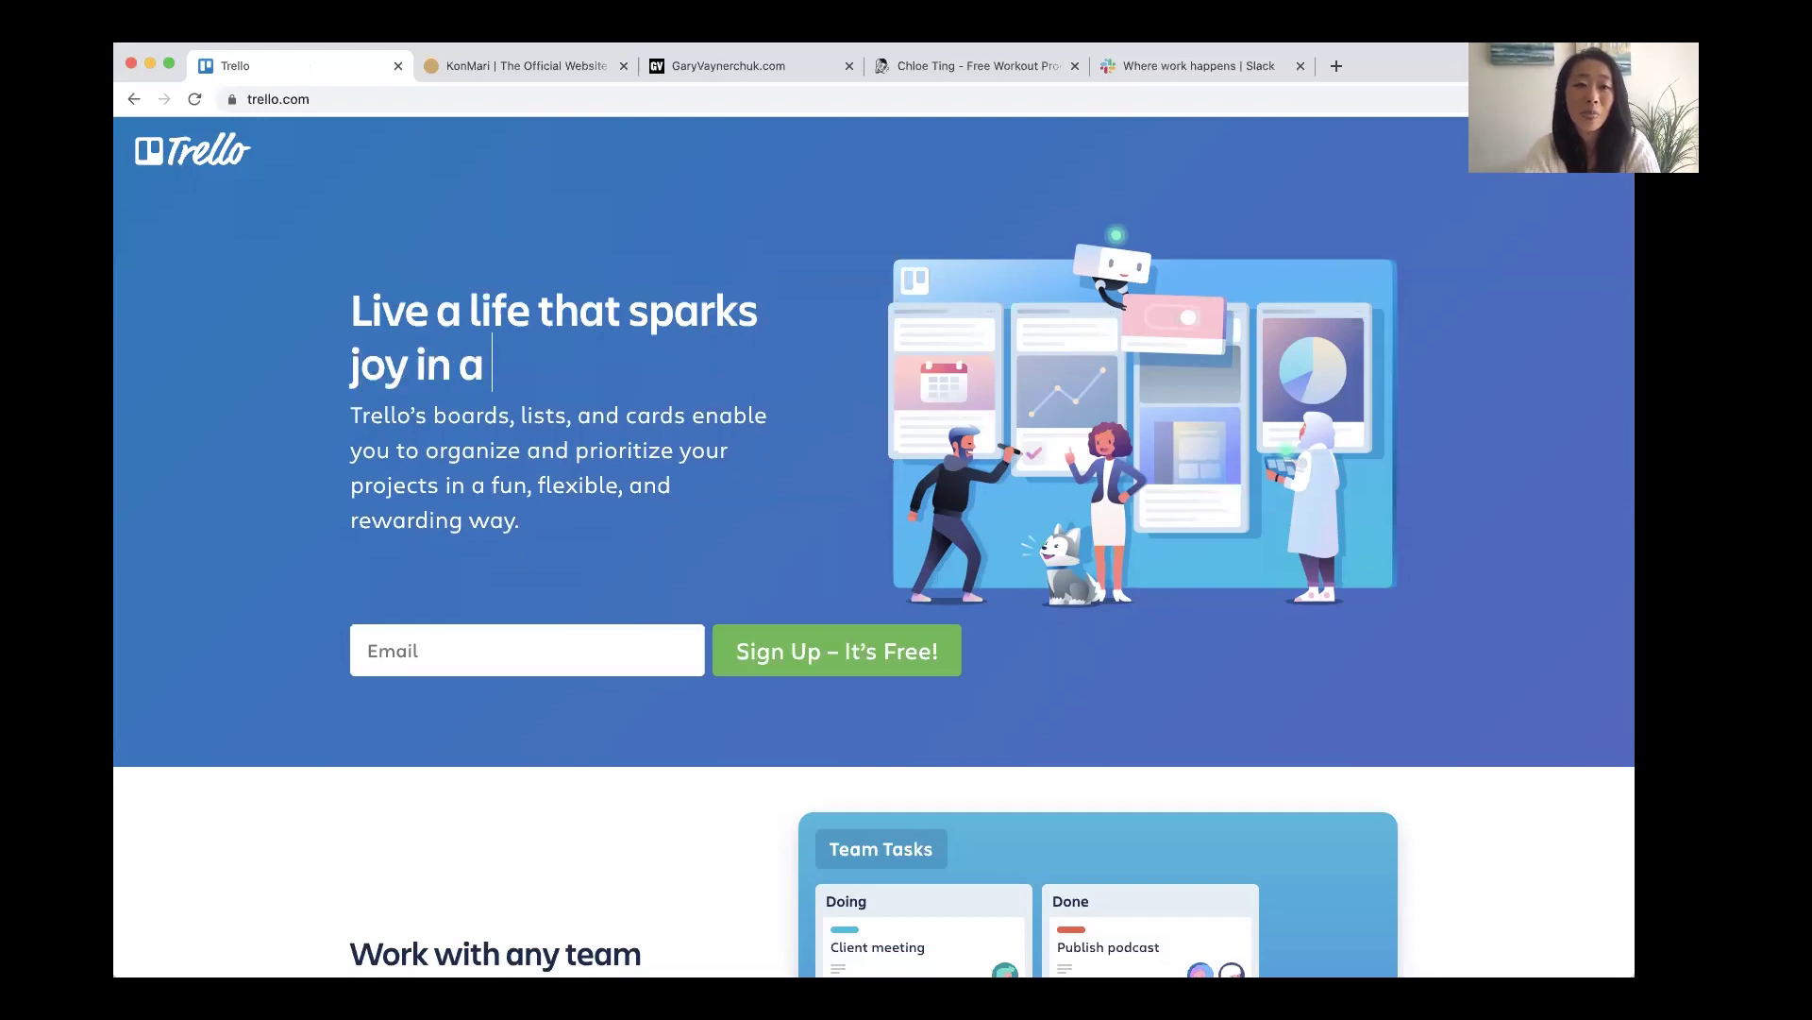
{"action": "key", "text": "BackSpace"}
{"action": "key", "text": "BackSpace"}
{"action": "key", "text": "BackSpace"}
{"action": "key", "text": "BackSpace"}
{"action": "type", "text": "wtih M"}
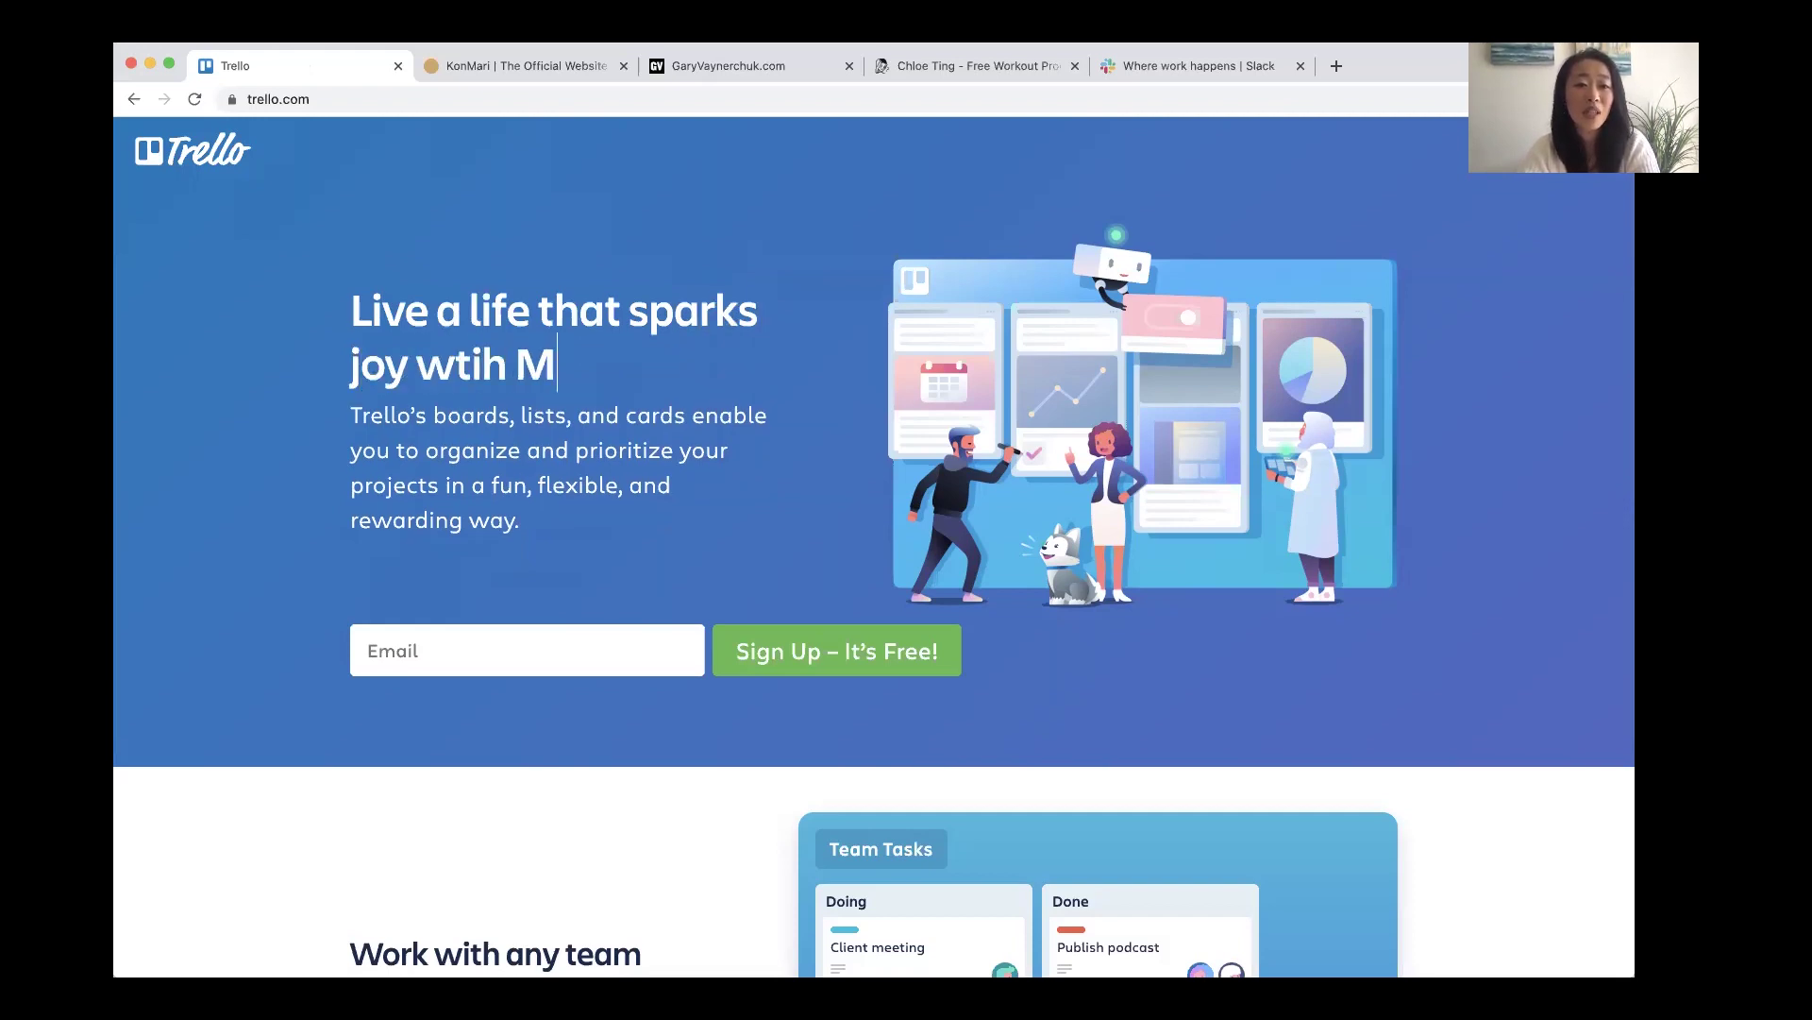
{"action": "key", "text": "BackSpace"}
{"action": "key", "text": "BackSpace"}
{"action": "key", "text": "BackSpace"}
{"action": "key", "text": "BackSpace"}
{"action": "key", "text": "BackSpace"}
{"action": "type", "text": "ith Ma"}
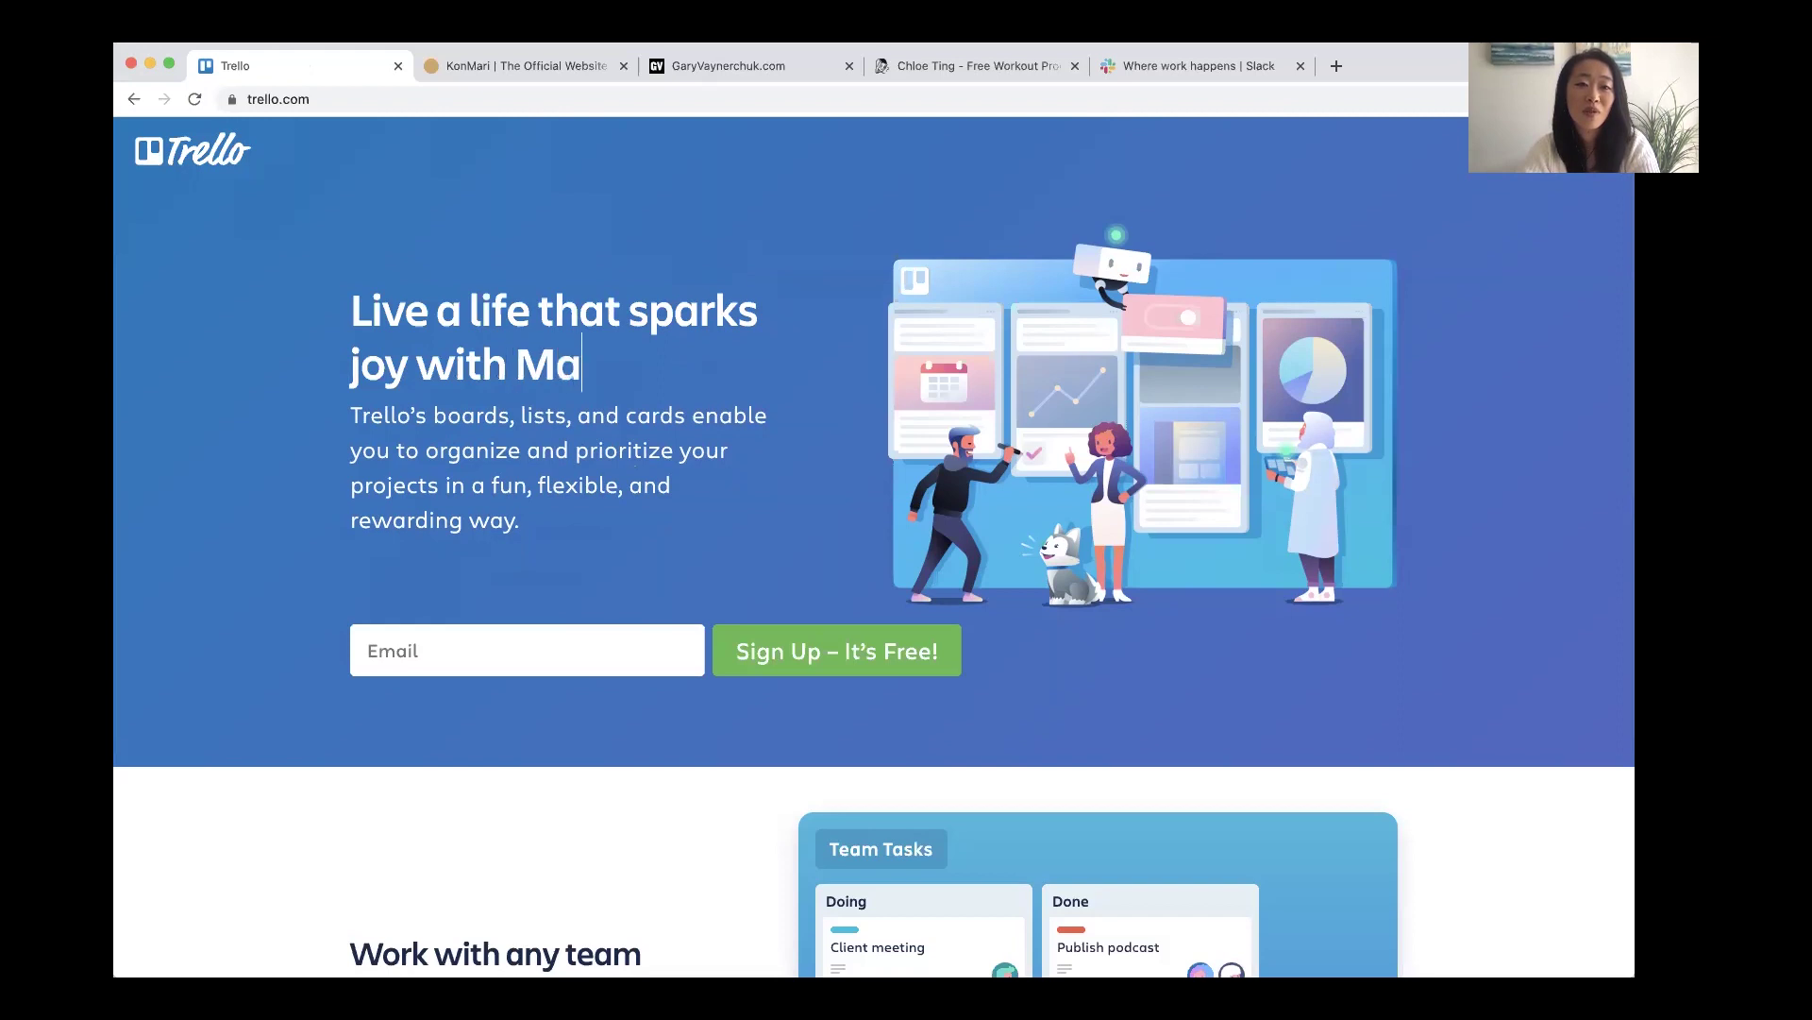
{"action": "type", "text": "rie Kondo"}
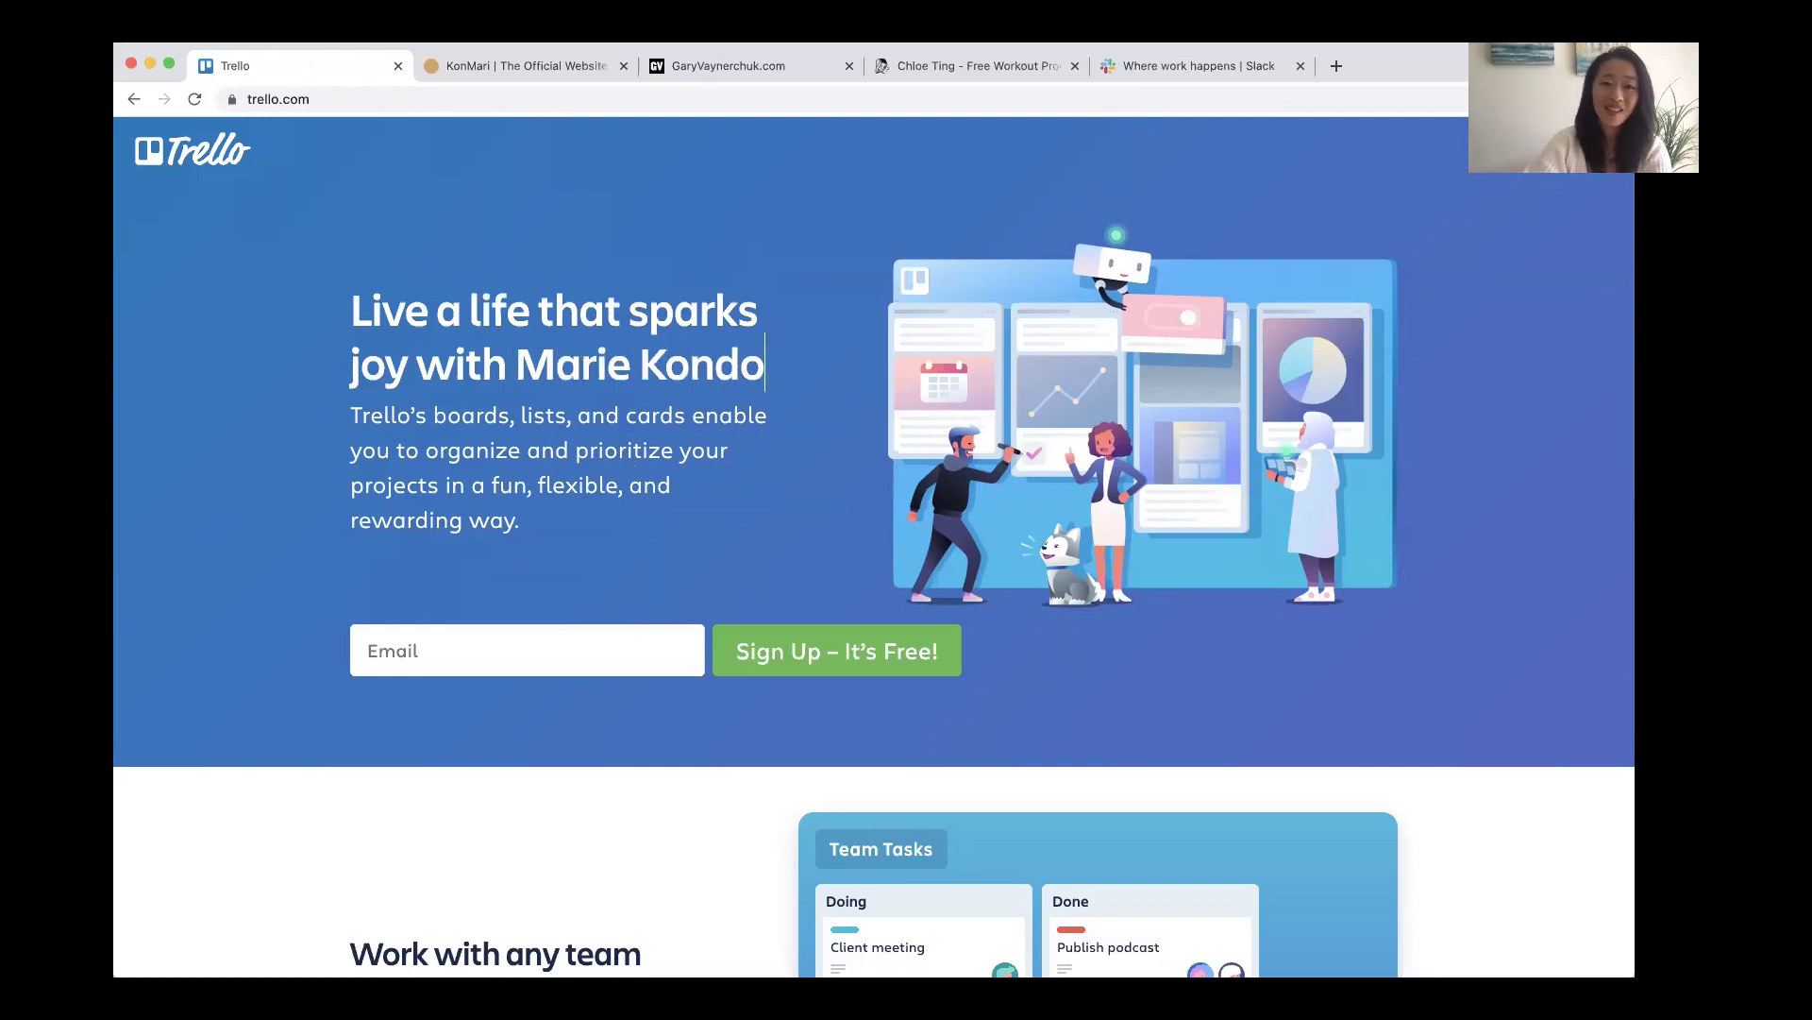
Select the entire Trello subtitle paragraph so it can be replaced.
{"action": "left_click", "coordinate": [351, 416]}
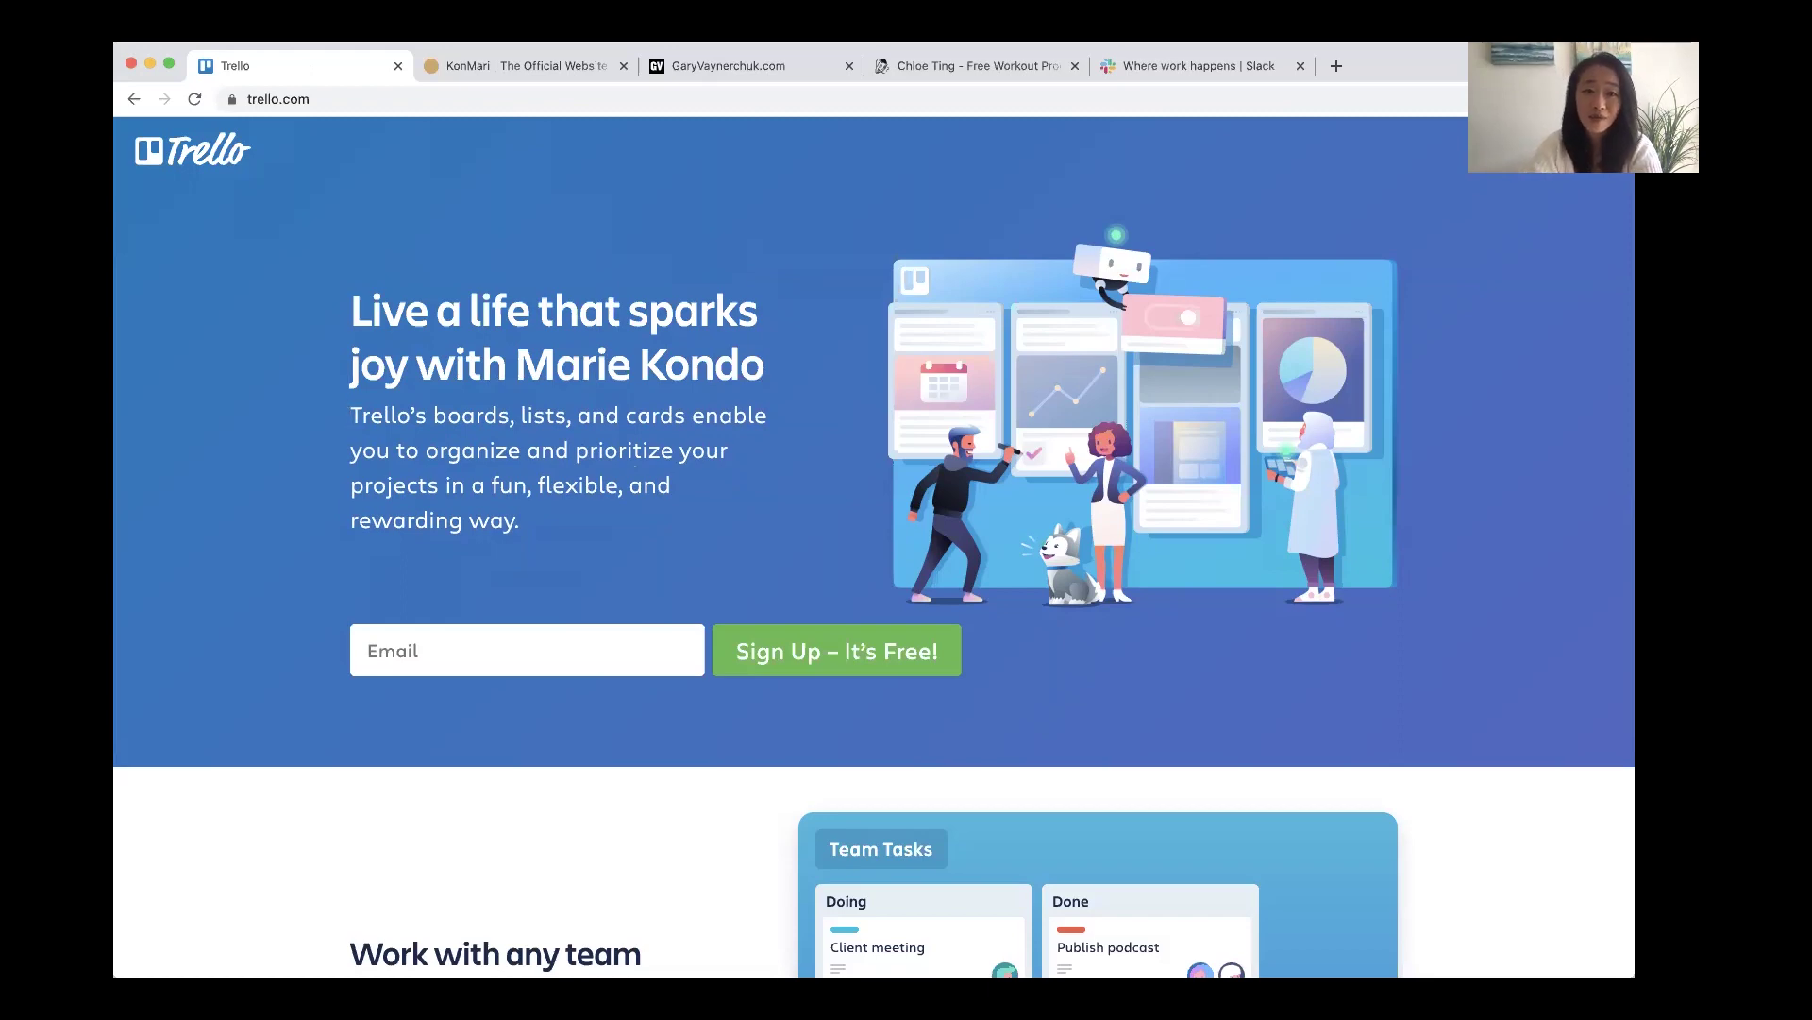
{"action": "key", "text": "shift+Right"}
{"action": "key", "text": "shift+Right"}
{"action": "key", "text": "shift+Right"}
{"action": "key", "text": "shift+Right"}
{"action": "key", "text": "shift+Right"}
{"action": "key", "text": "shift+Right"}
{"action": "key", "text": "shift+Right"}
{"action": "key", "text": "shift+Right"}
{"action": "key", "text": "shift+Right"}
{"action": "key", "text": "shift+Right"}
{"action": "key", "text": "shift+Right"}
{"action": "key", "text": "shift+Right"}
{"action": "key", "text": "shift+Right"}
{"action": "key", "text": "shift+Right"}
{"action": "key", "text": "shift+Right"}
{"action": "key", "text": "shift+Right"}
{"action": "key", "text": "shift+Right"}
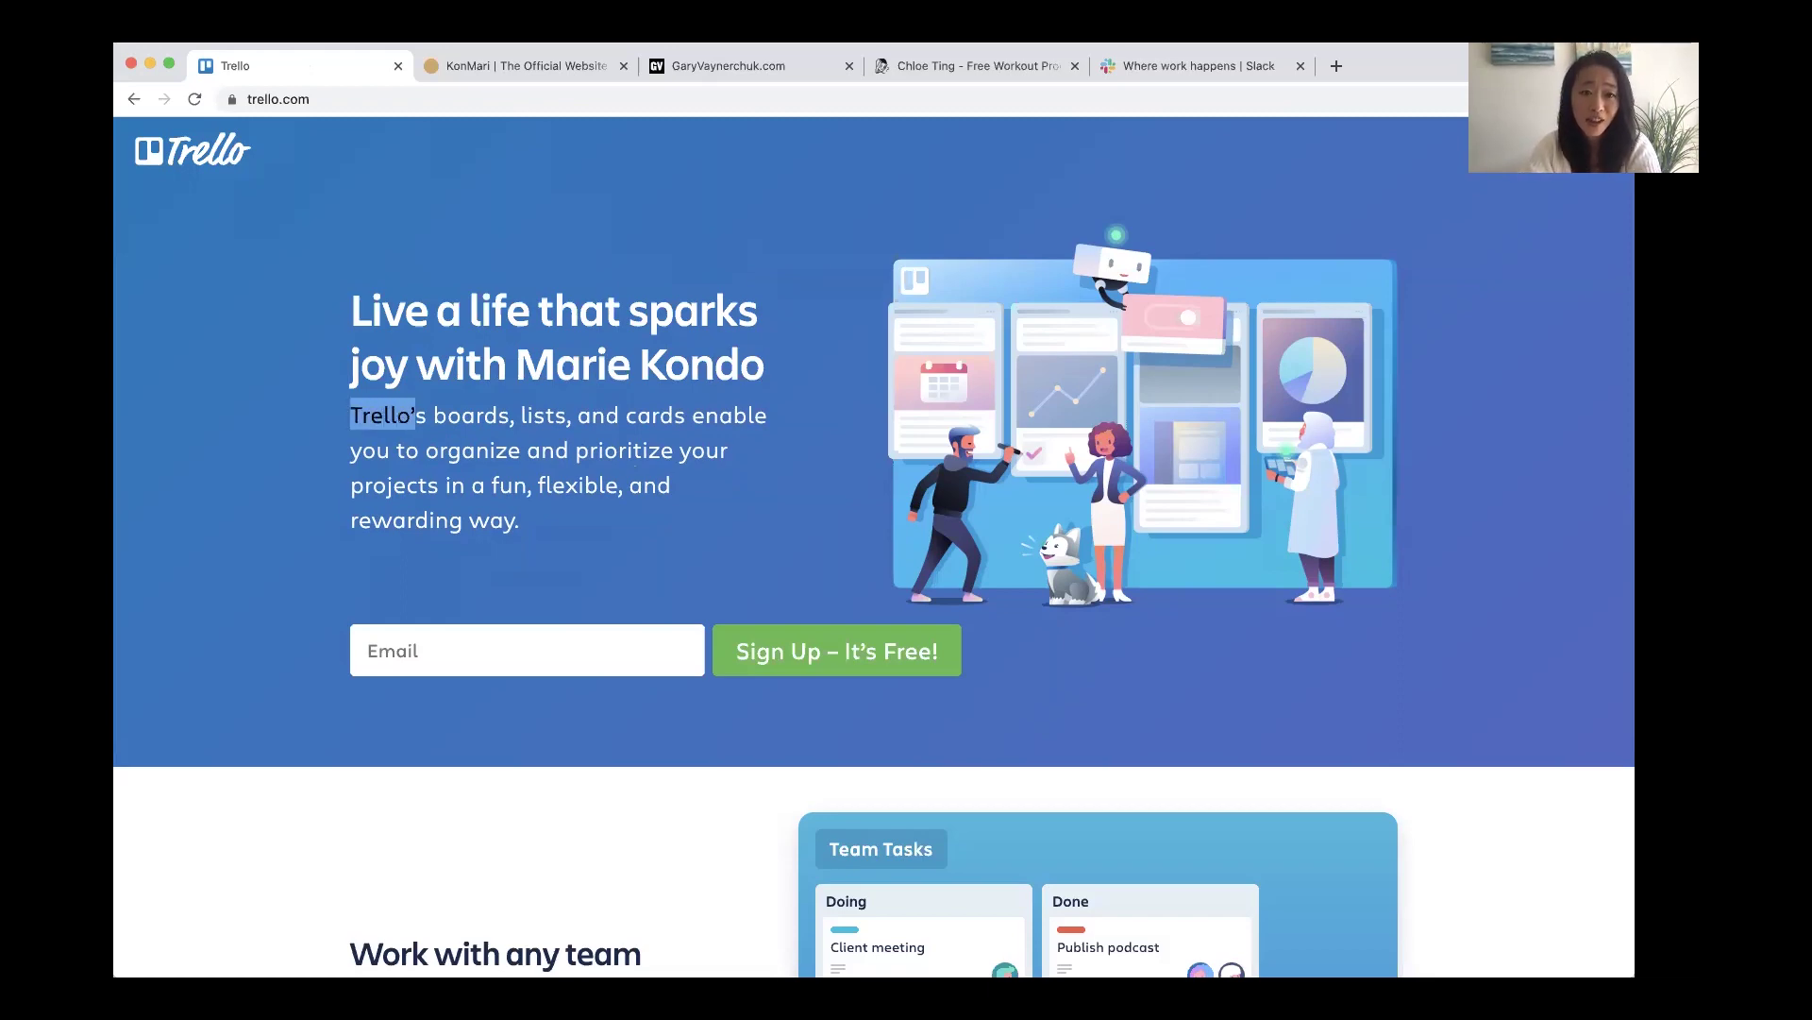
{"action": "key", "text": "shift+Down"}
{"action": "key", "text": "shift+Right"}
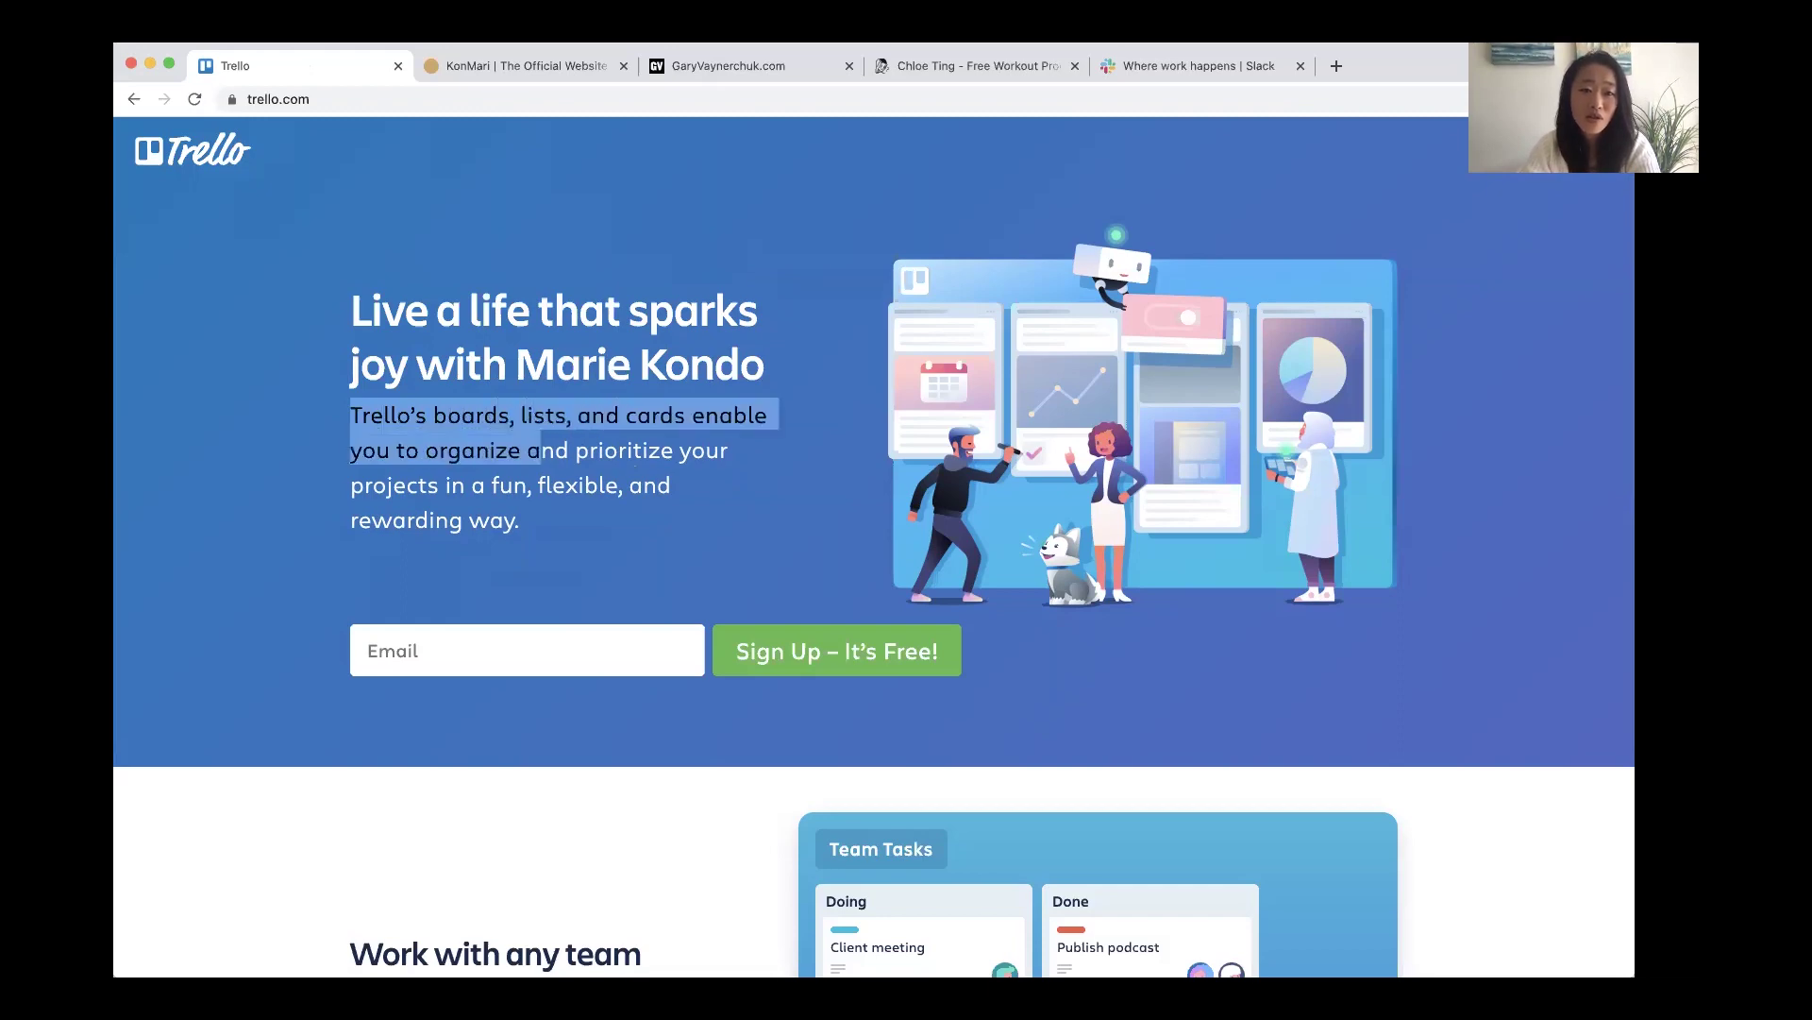
{"action": "key", "text": "shift+Right"}
{"action": "key", "text": "shift+Right"}
{"action": "key", "text": "shift+Right"}
{"action": "key", "text": "shift+Right"}
{"action": "key", "text": "shift+Right"}
{"action": "key", "text": "shift+Right"}
{"action": "key", "text": "shift+Right"}
{"action": "key", "text": "shift+Right"}
{"action": "key", "text": "shift+Right"}
{"action": "key", "text": "shift+Right"}
{"action": "key", "text": "shift+Right"}
{"action": "key", "text": "shift+Right"}
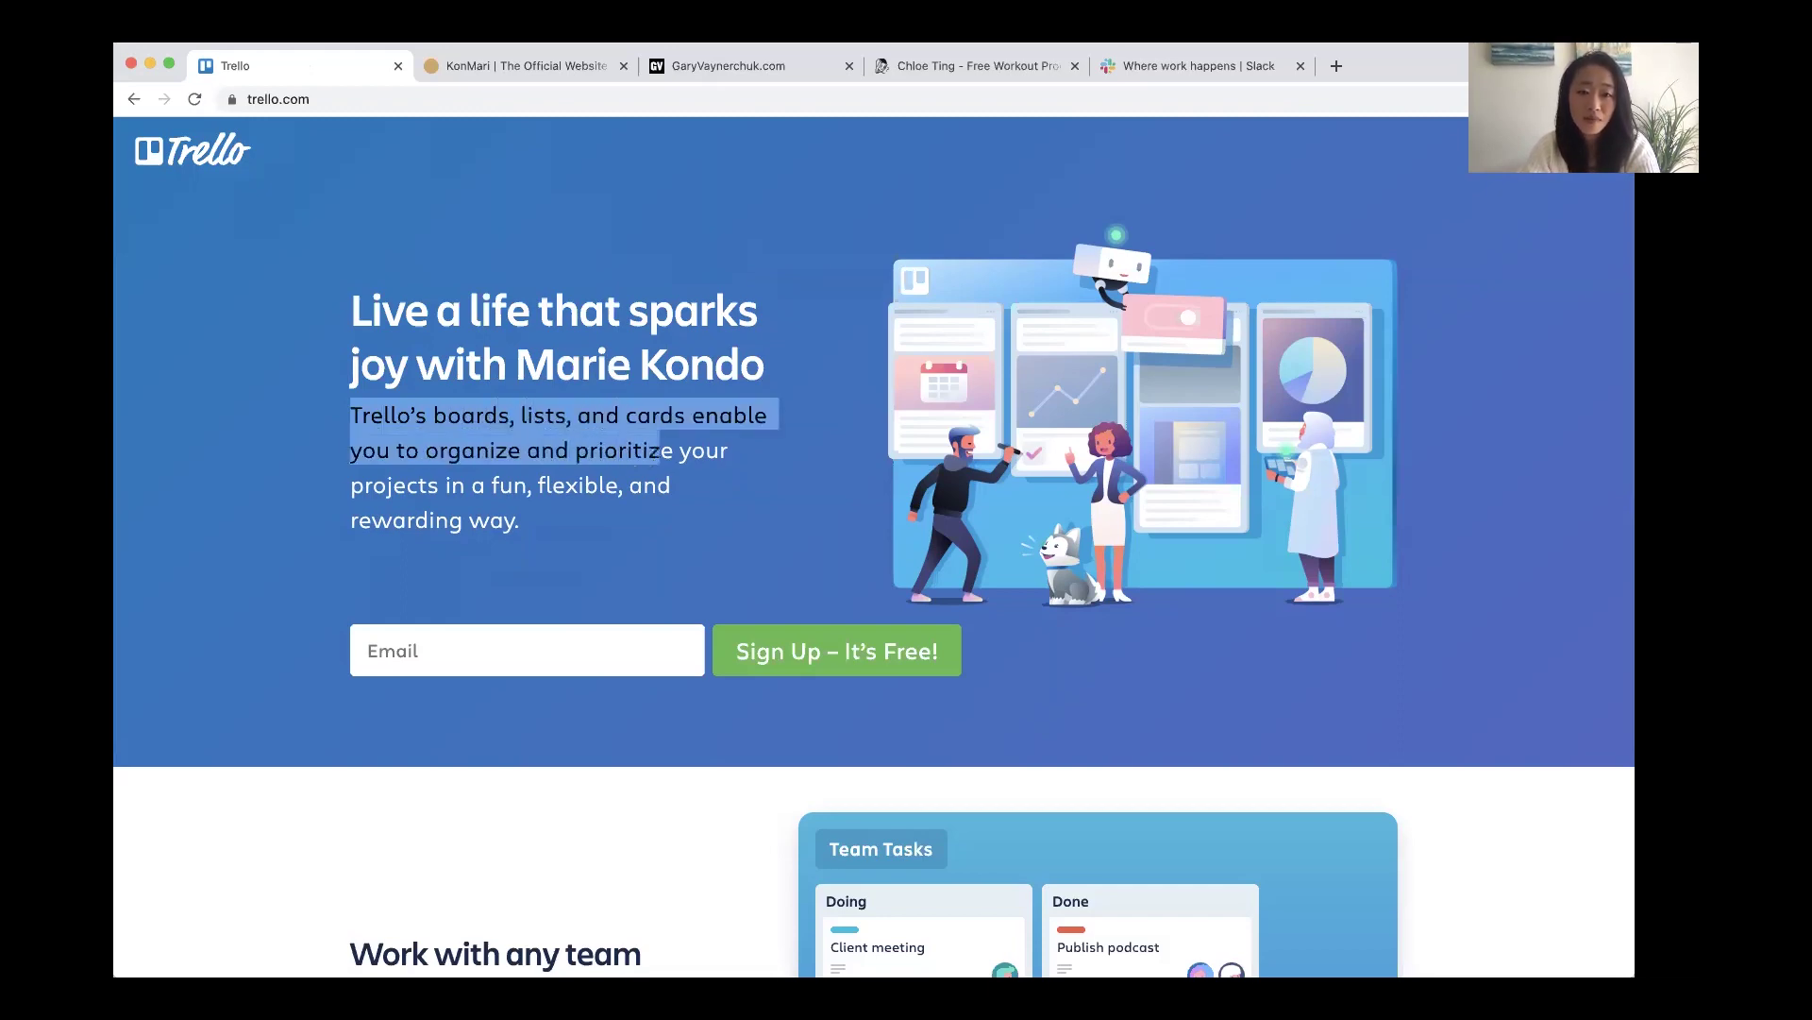
{"action": "key", "text": "shift+Right"}
{"action": "key", "text": "shift+Right"}
{"action": "key", "text": "shift+Right"}
{"action": "key", "text": "shift+Right"}
{"action": "key", "text": "shift+Right"}
{"action": "key", "text": "shift+Right"}
{"action": "key", "text": "shift+Right"}
{"action": "key", "text": "shift+Right"}
{"action": "key", "text": "shift+Right"}
{"action": "key", "text": "shift+Right"}
{"action": "key", "text": "shift+Right"}
{"action": "key", "text": "shift+Right"}
{"action": "key", "text": "shift+Right"}
{"action": "key", "text": "shift+Right"}
{"action": "key", "text": "shift+Right"}
{"action": "key", "text": "shift+Right"}
{"action": "key", "text": "shift+Right"}
{"action": "key", "text": "shift+Right"}
{"action": "key", "text": "shift+Right"}
{"action": "key", "text": "shift+Right"}
{"action": "key", "text": "shift+Down"}
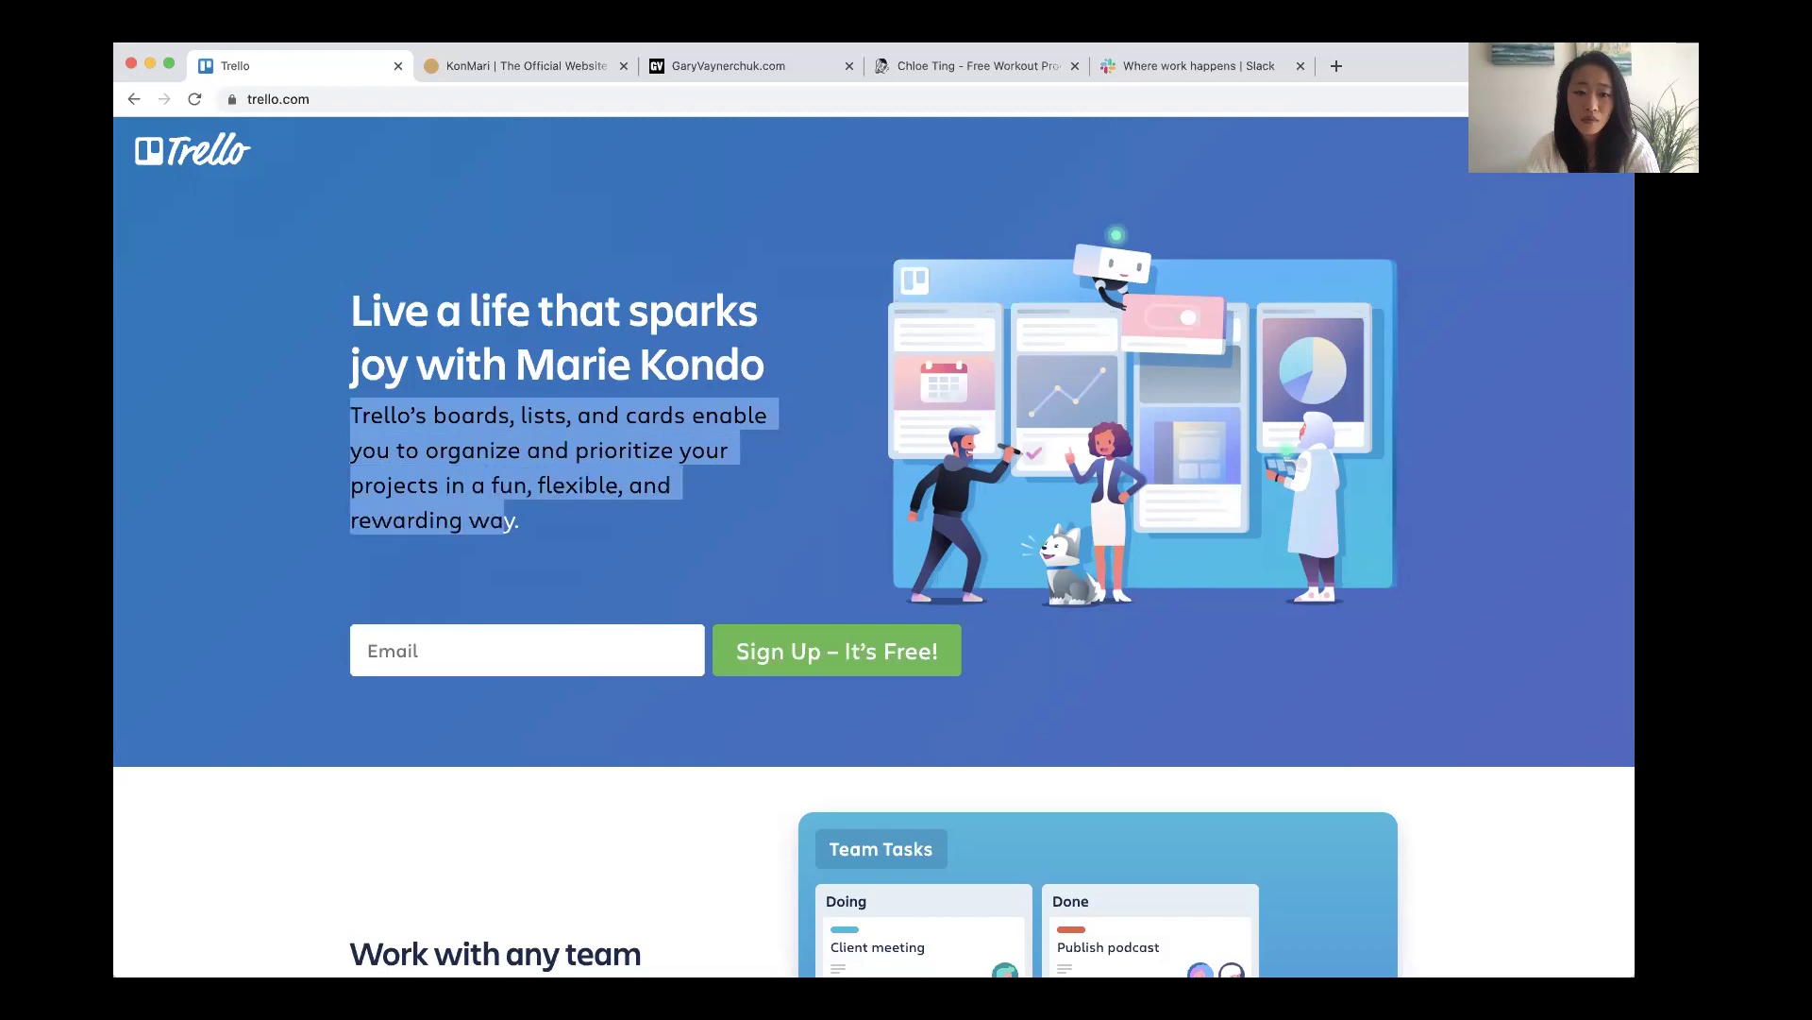
{"action": "key", "text": "shift+Right"}
{"action": "key", "text": "shift+Right"}
Rewrite the Trello subtext as 'The KonMari method helps you organize your home, and transform your life', then go to the KonMari tab.
{"action": "type", "text": "The K"}
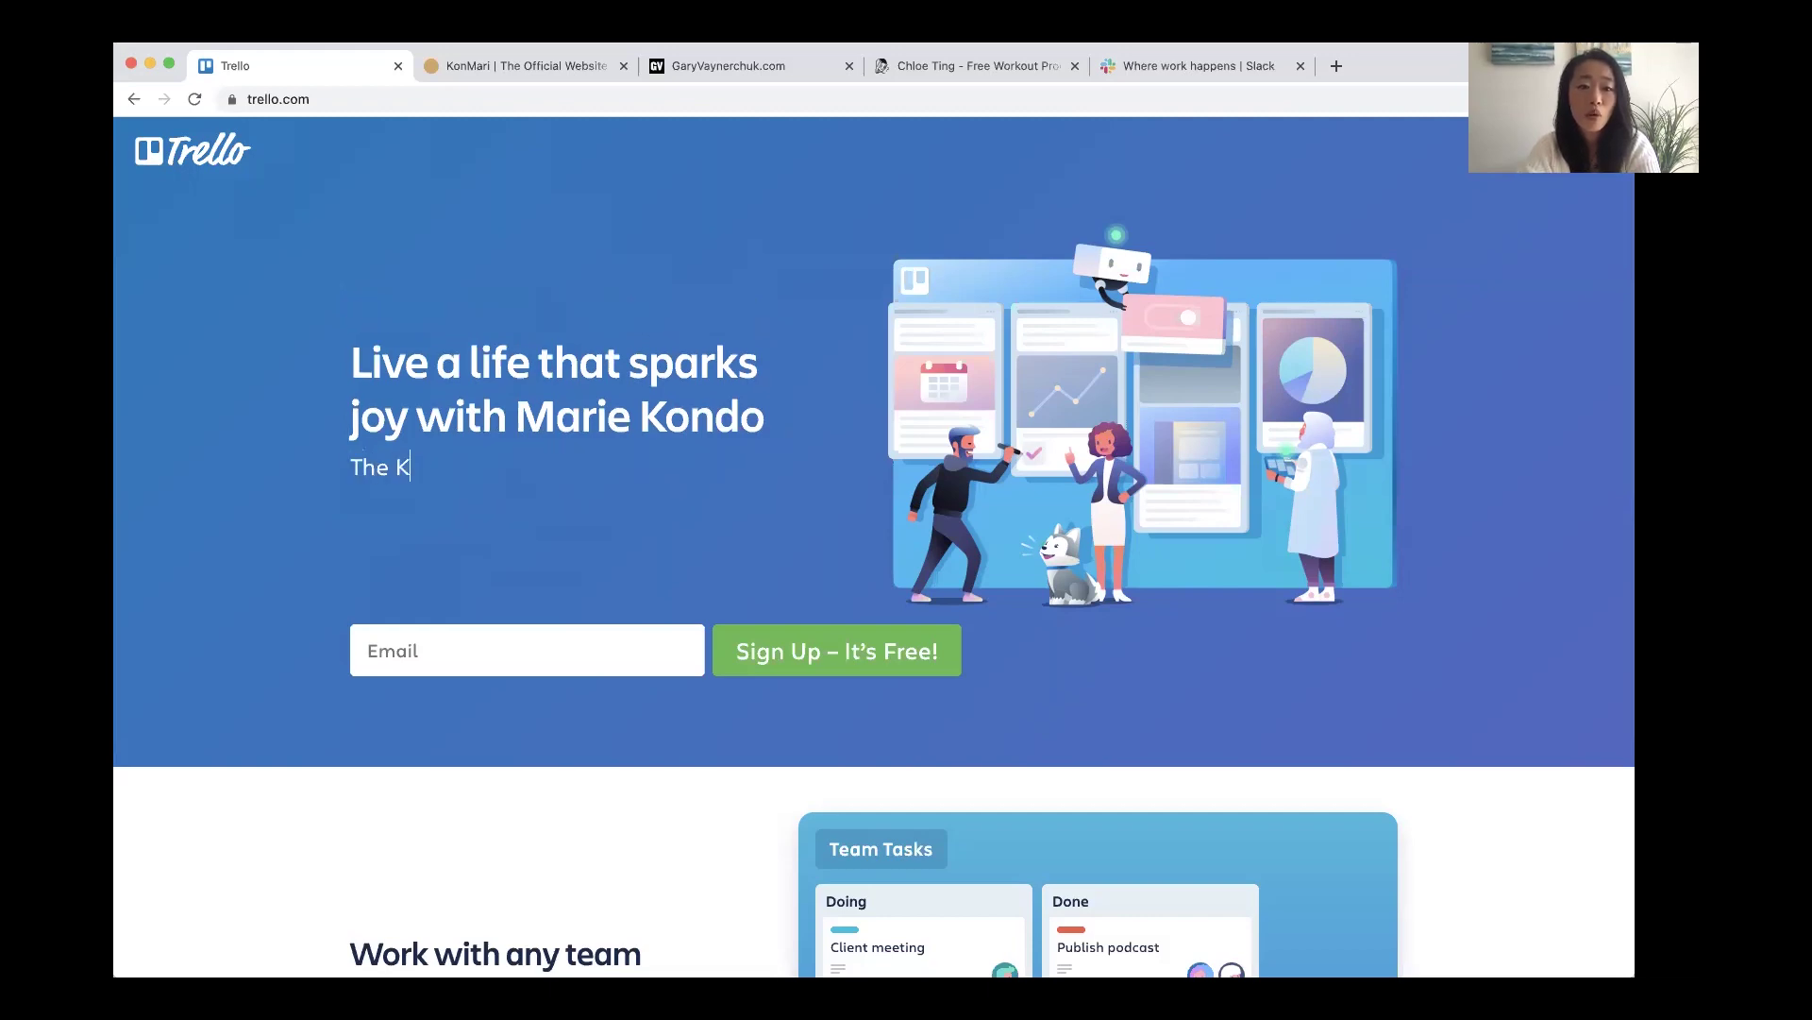
{"action": "type", "text": "onMari "}
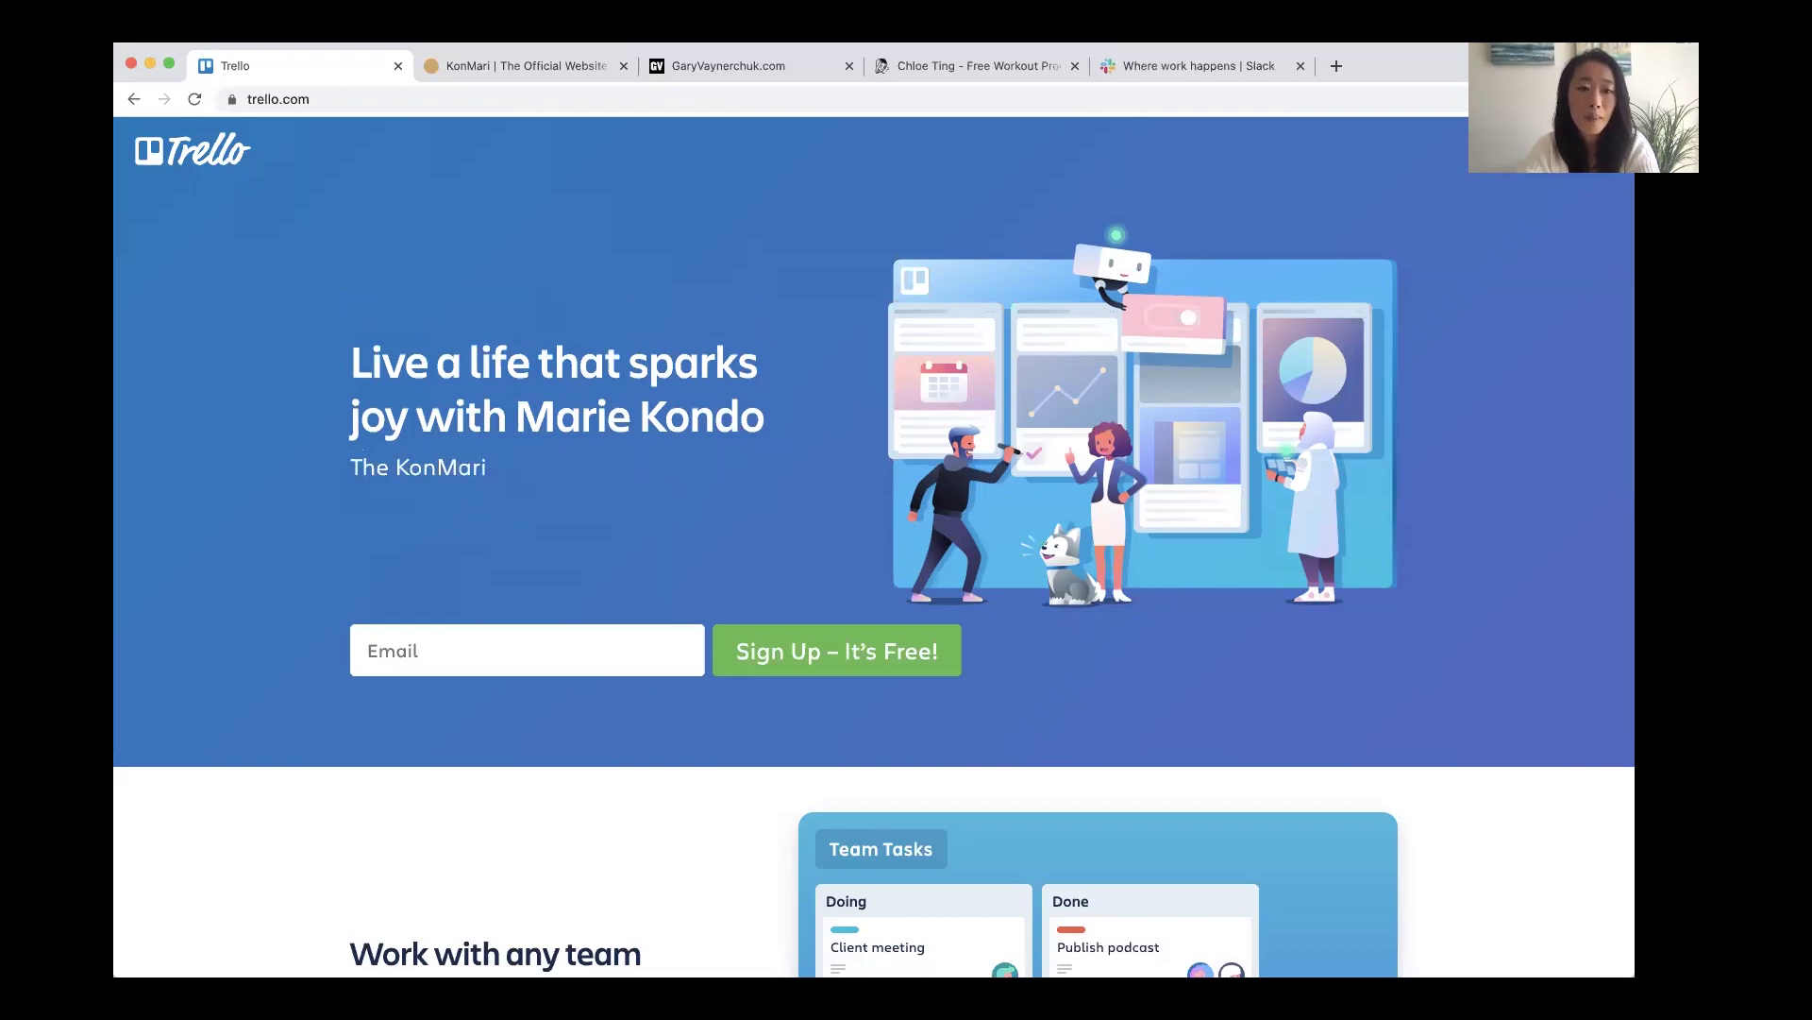
{"action": "type", "text": "method "}
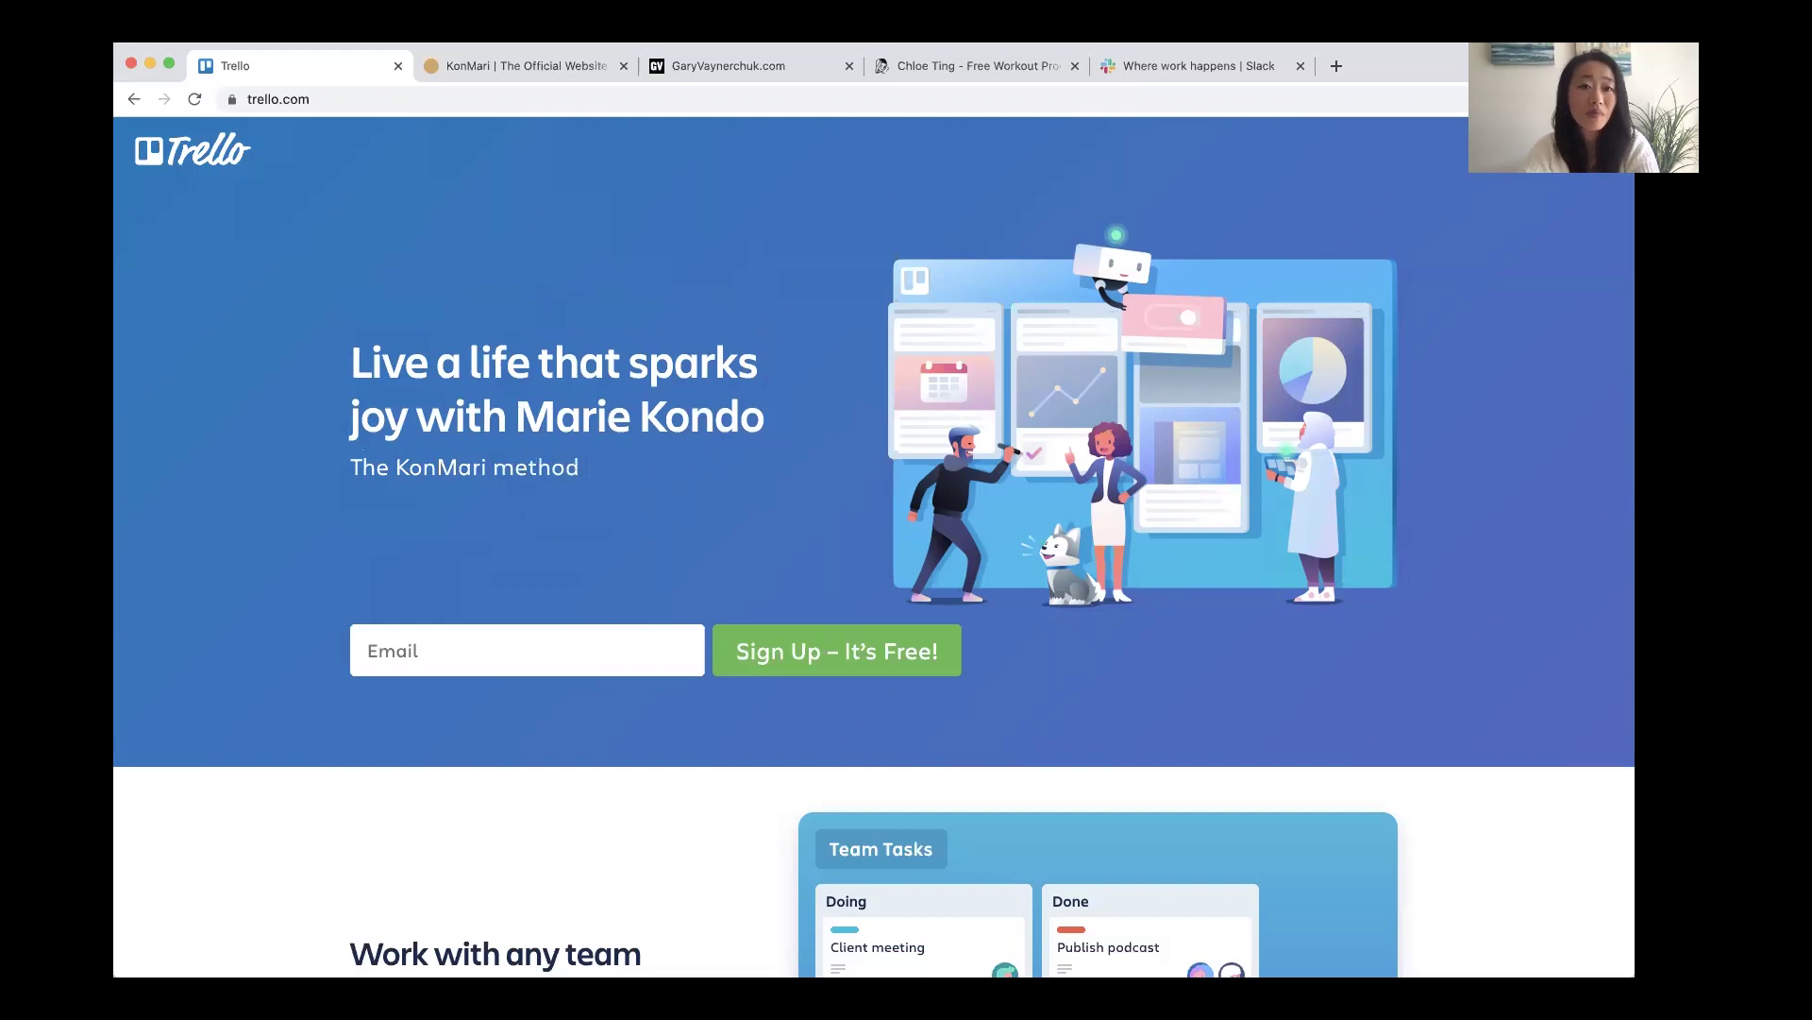
{"action": "type", "text": "helps you "}
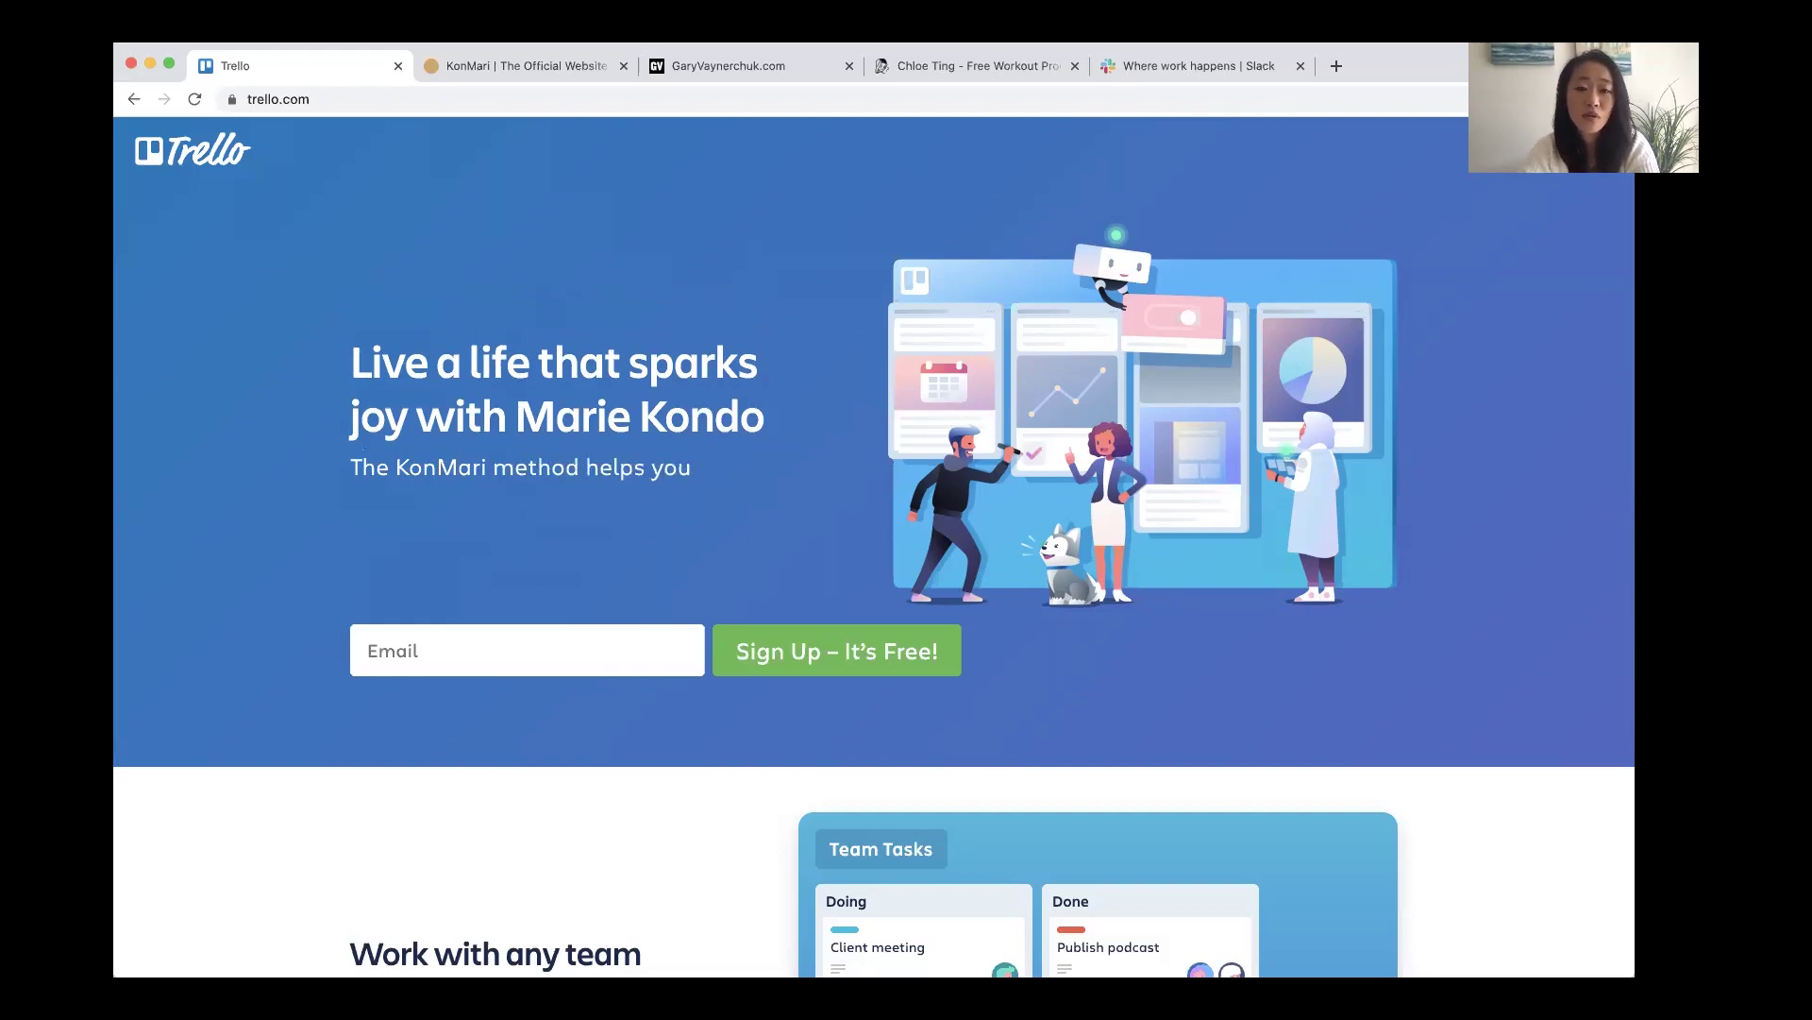
{"action": "type", "text": "organize yo"}
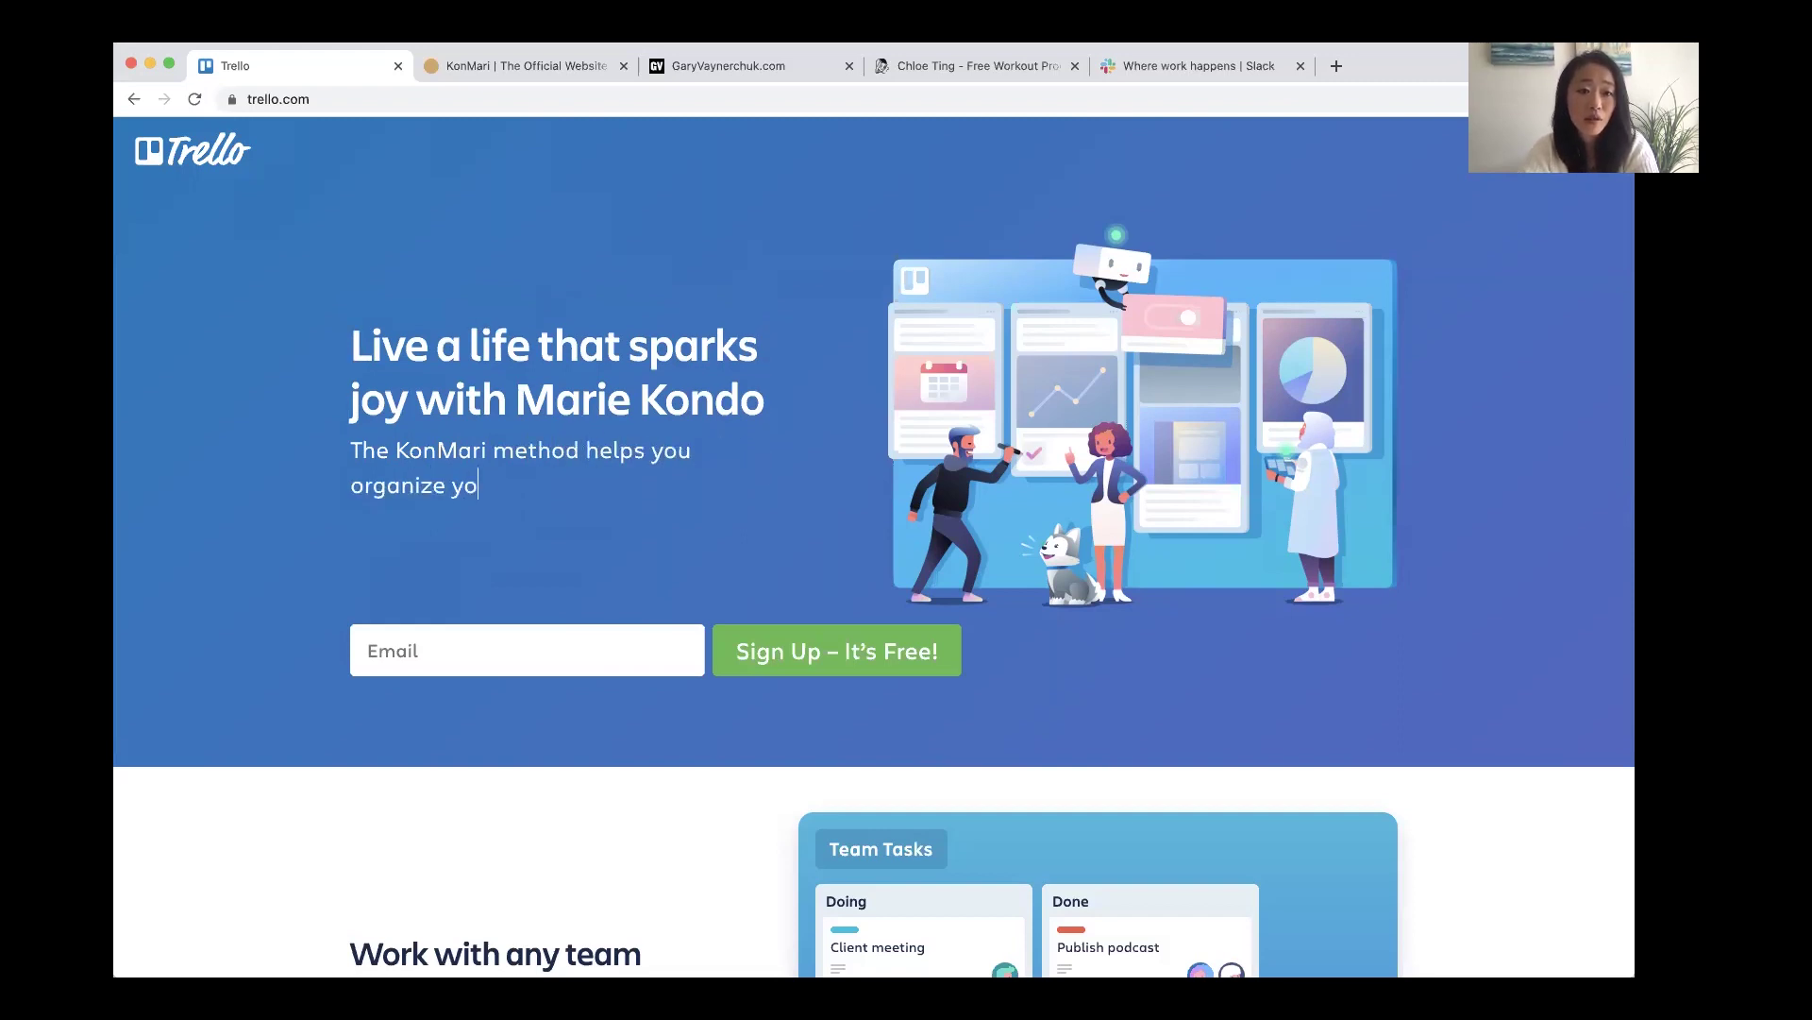
{"action": "type", "text": "ur home"}
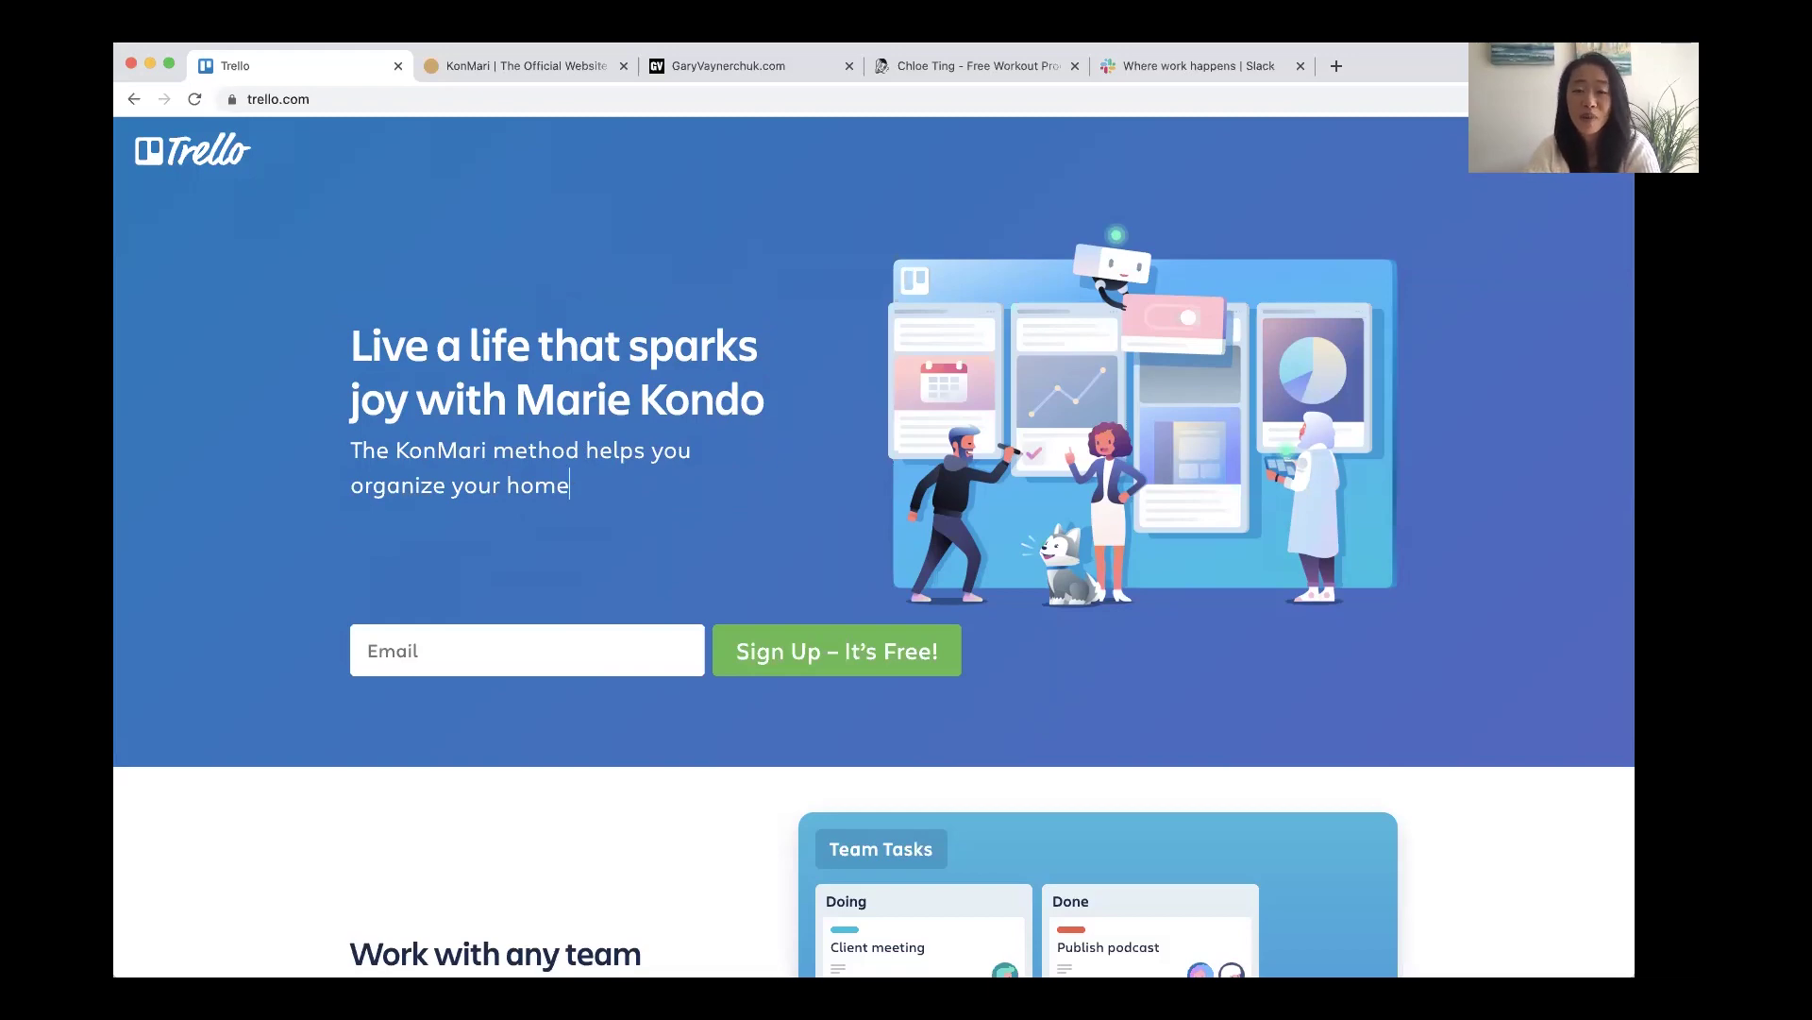
{"action": "type", "text": ", "}
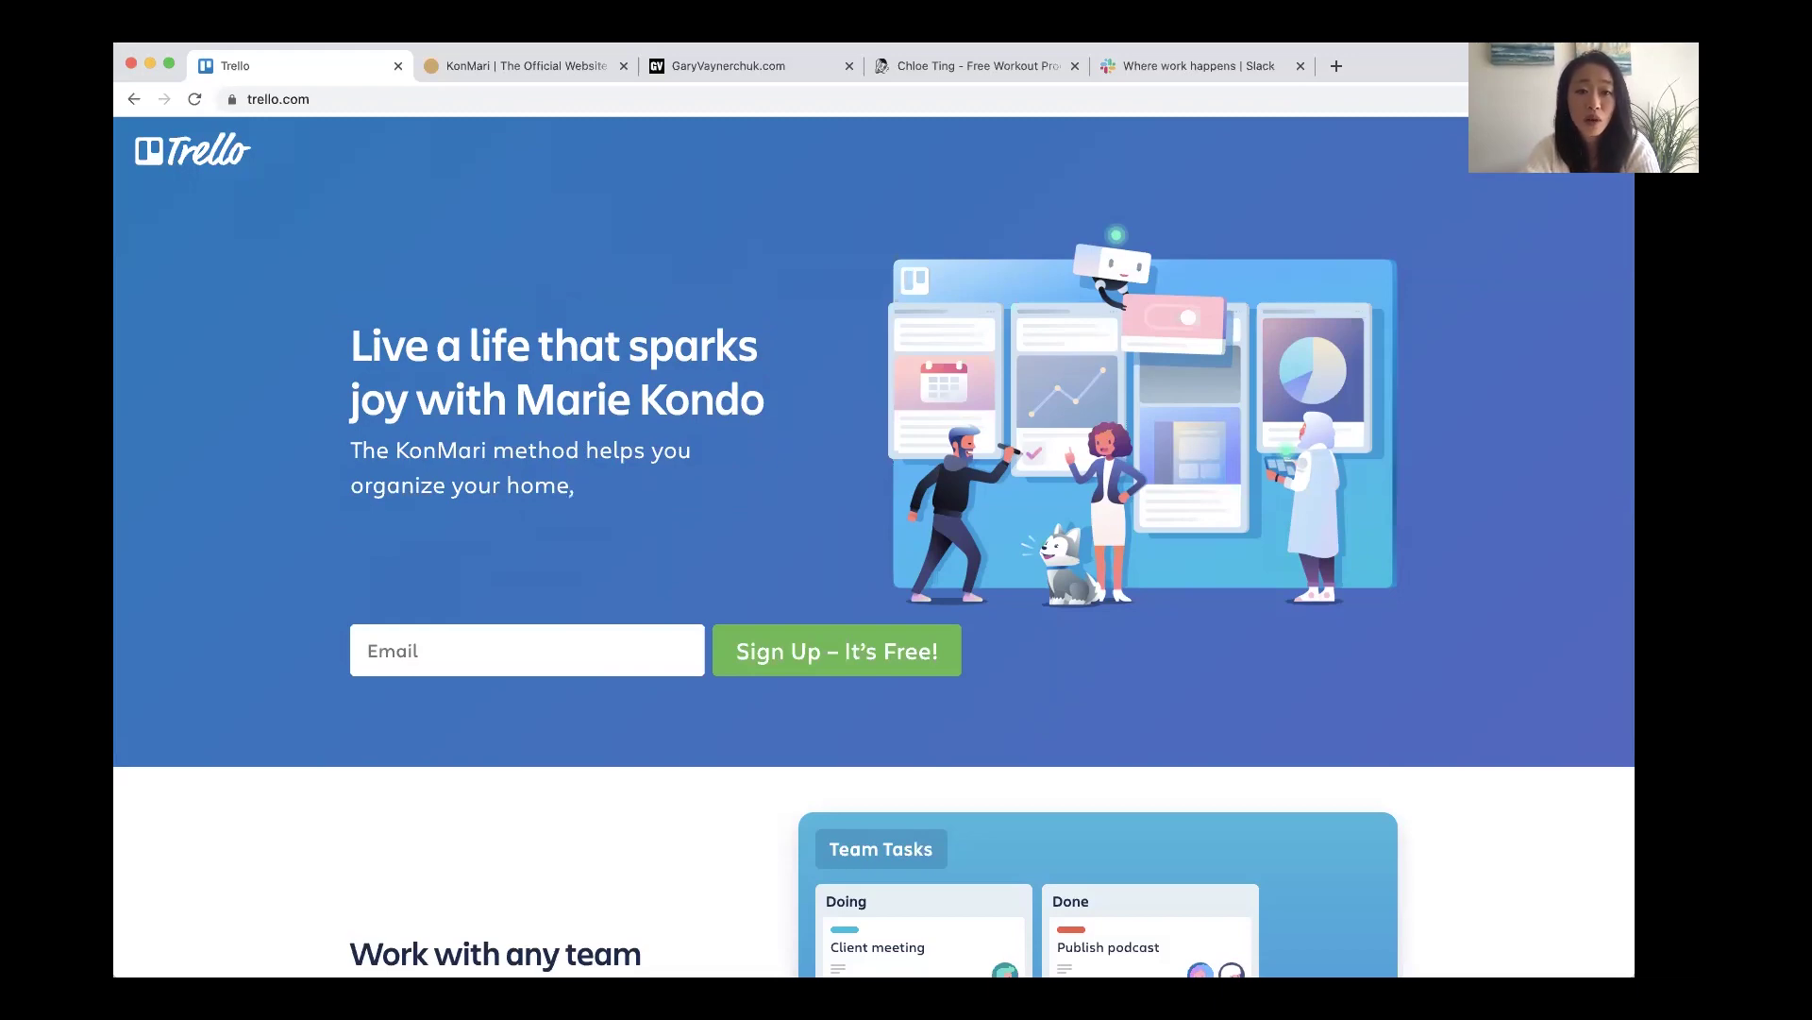
{"action": "type", "text": "and trans"}
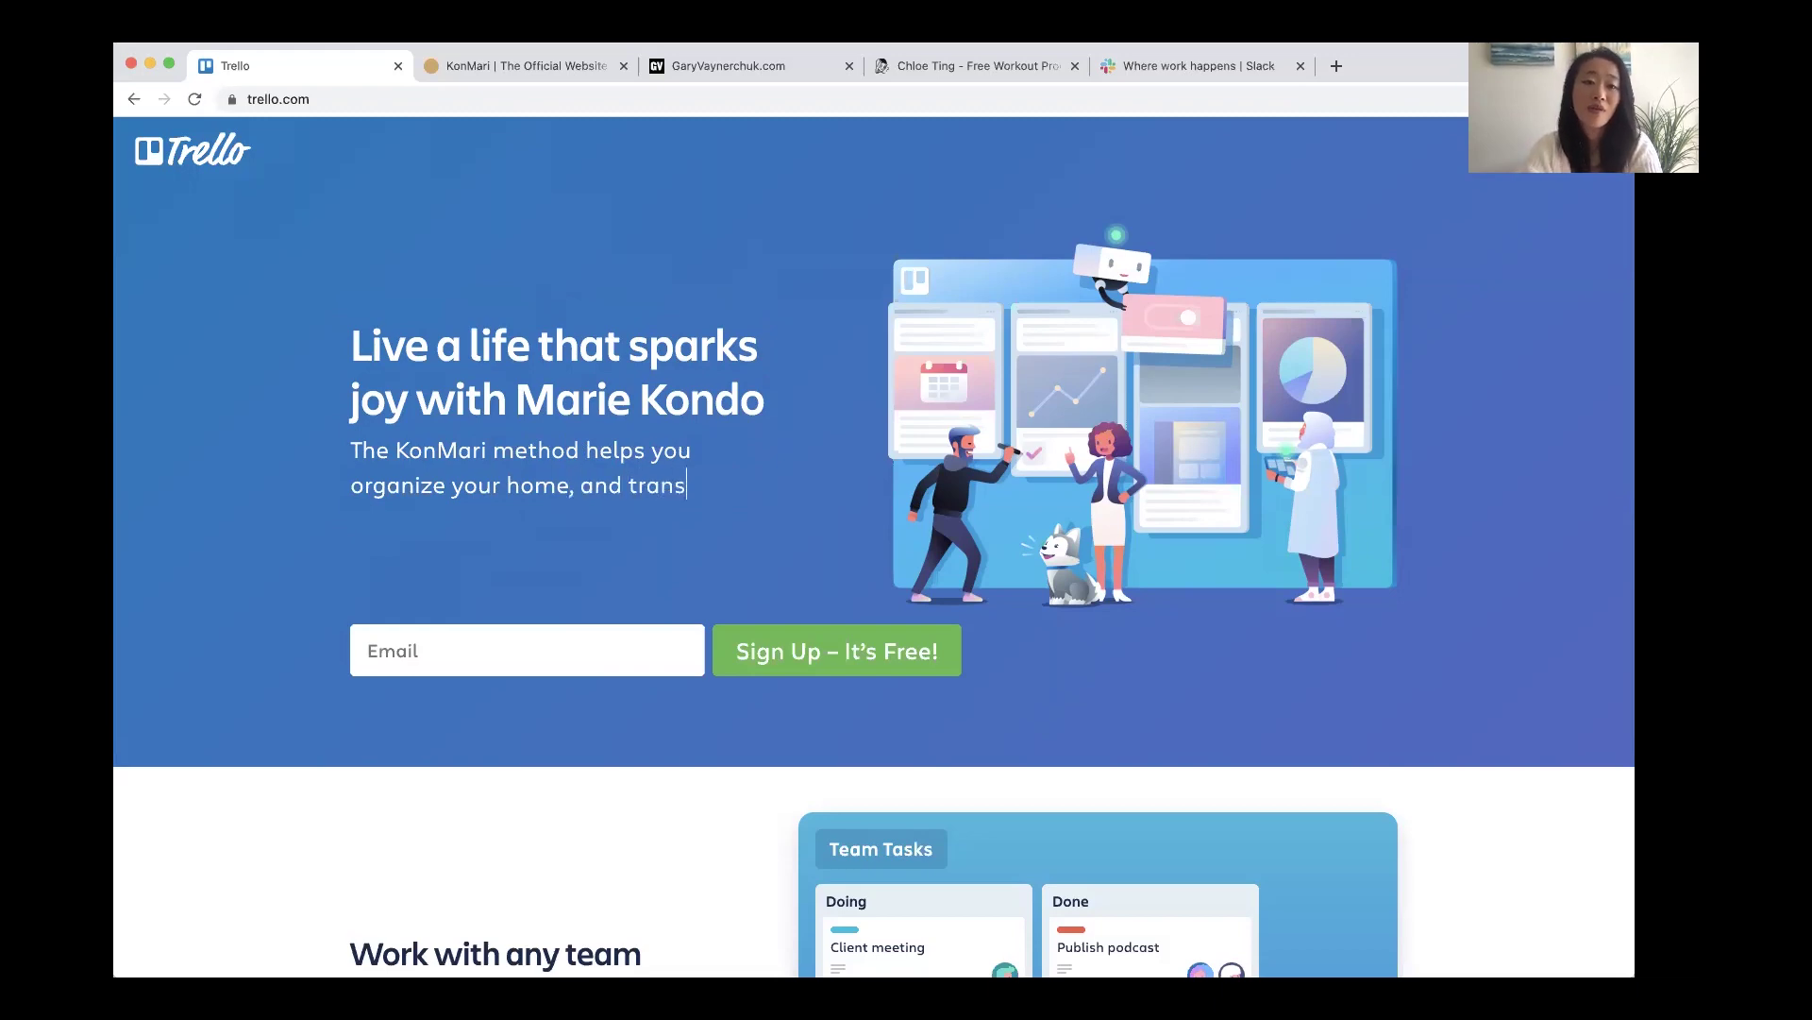
{"action": "type", "text": "for you"}
{"action": "key", "text": "BackSpace"}
{"action": "key", "text": "BackSpace"}
{"action": "key", "text": "BackSpace"}
{"action": "key", "text": "BackSpace"}
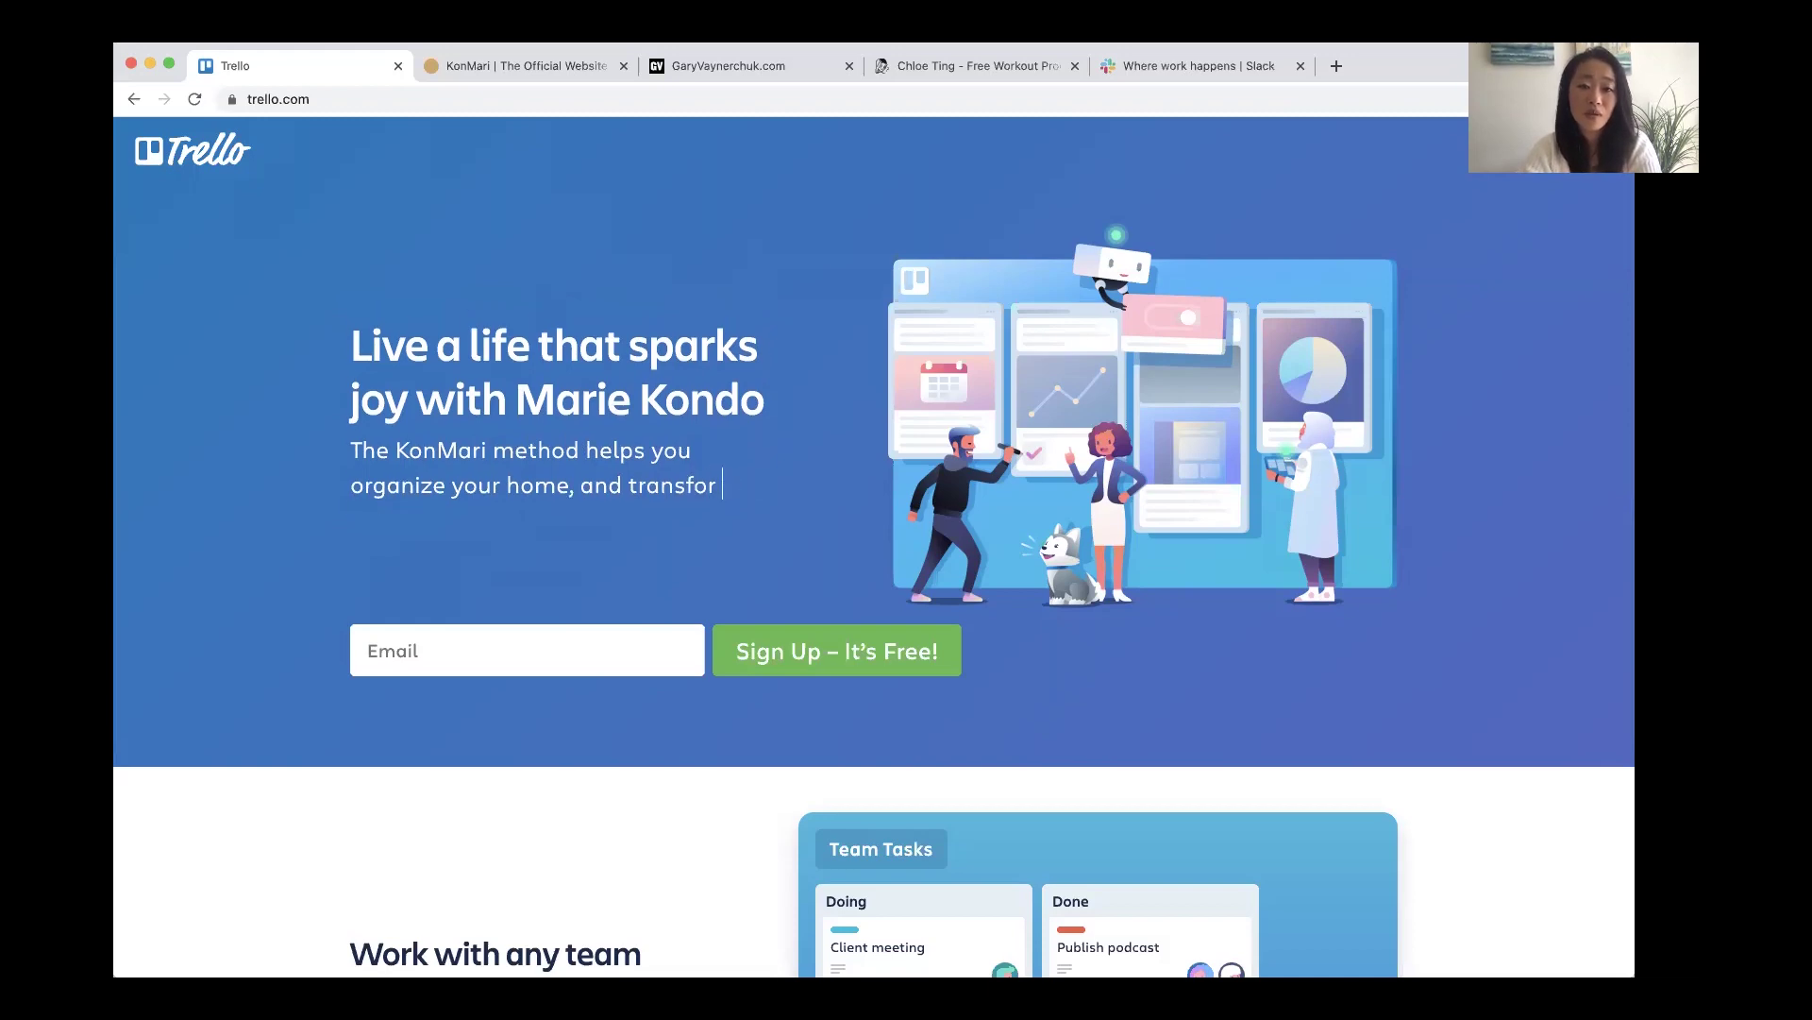
{"action": "type", "text": "m your life"}
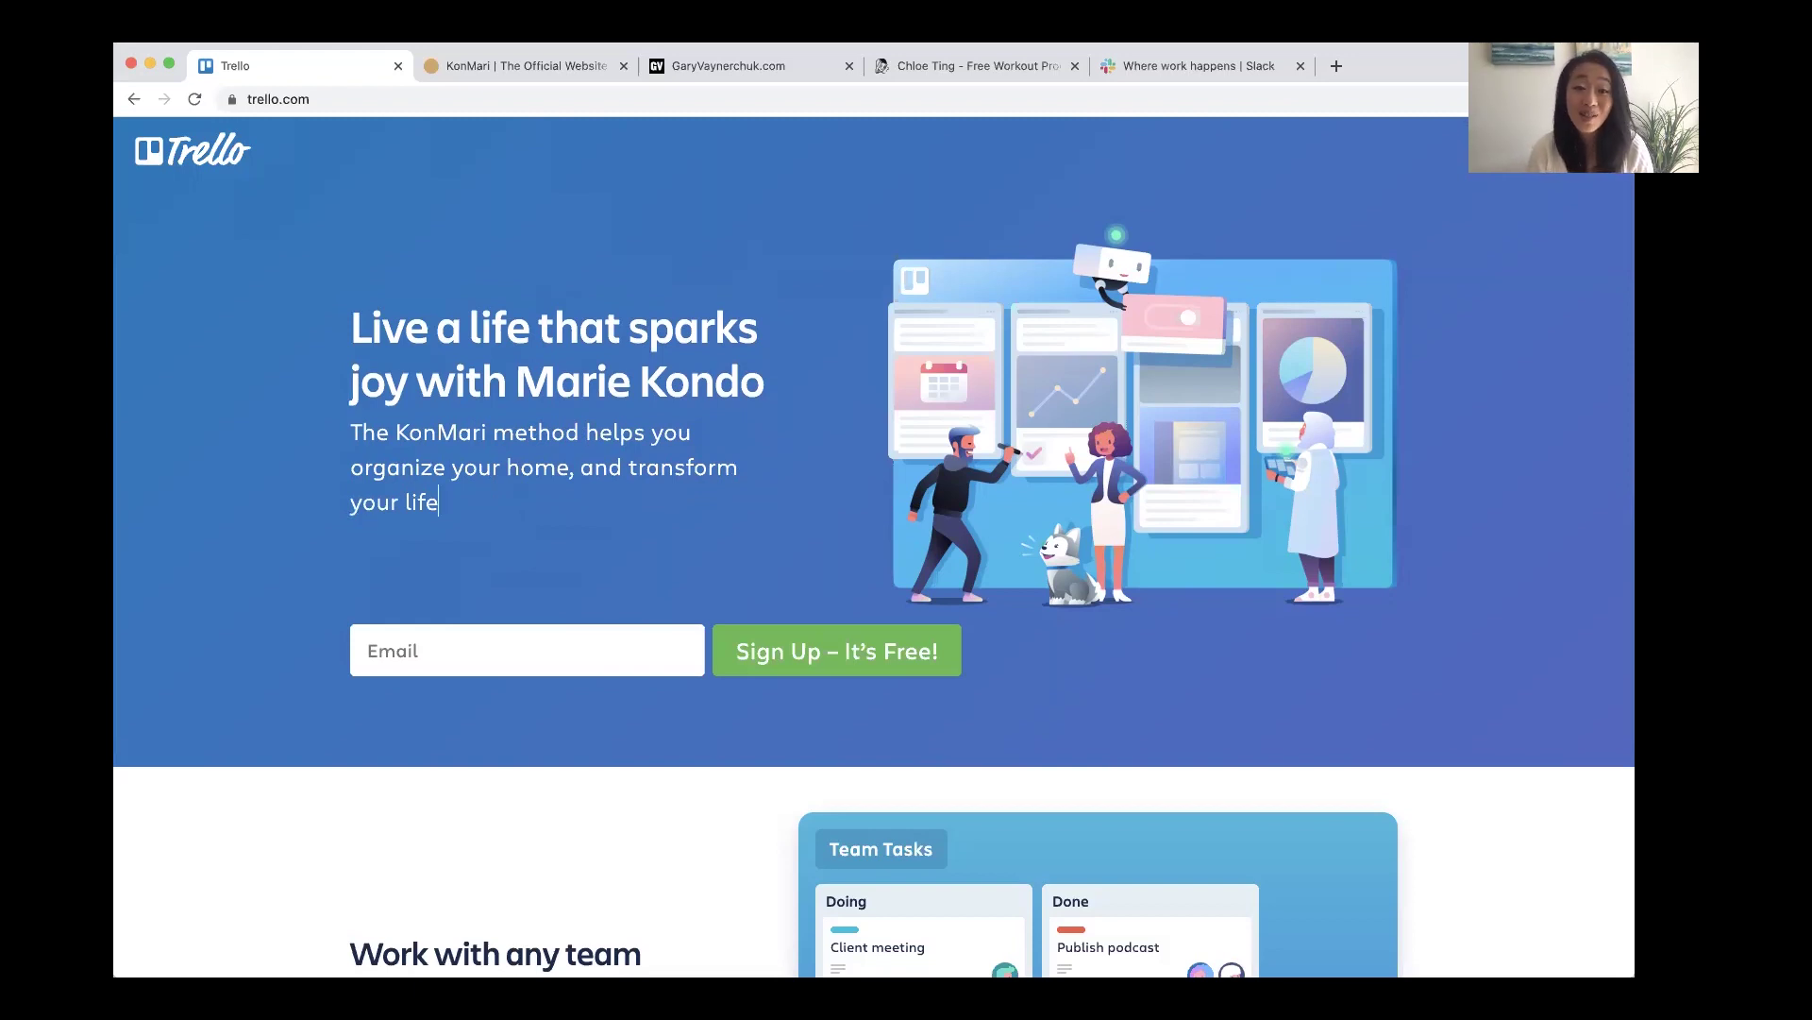
{"action": "key", "text": "ctrl+Tab"}
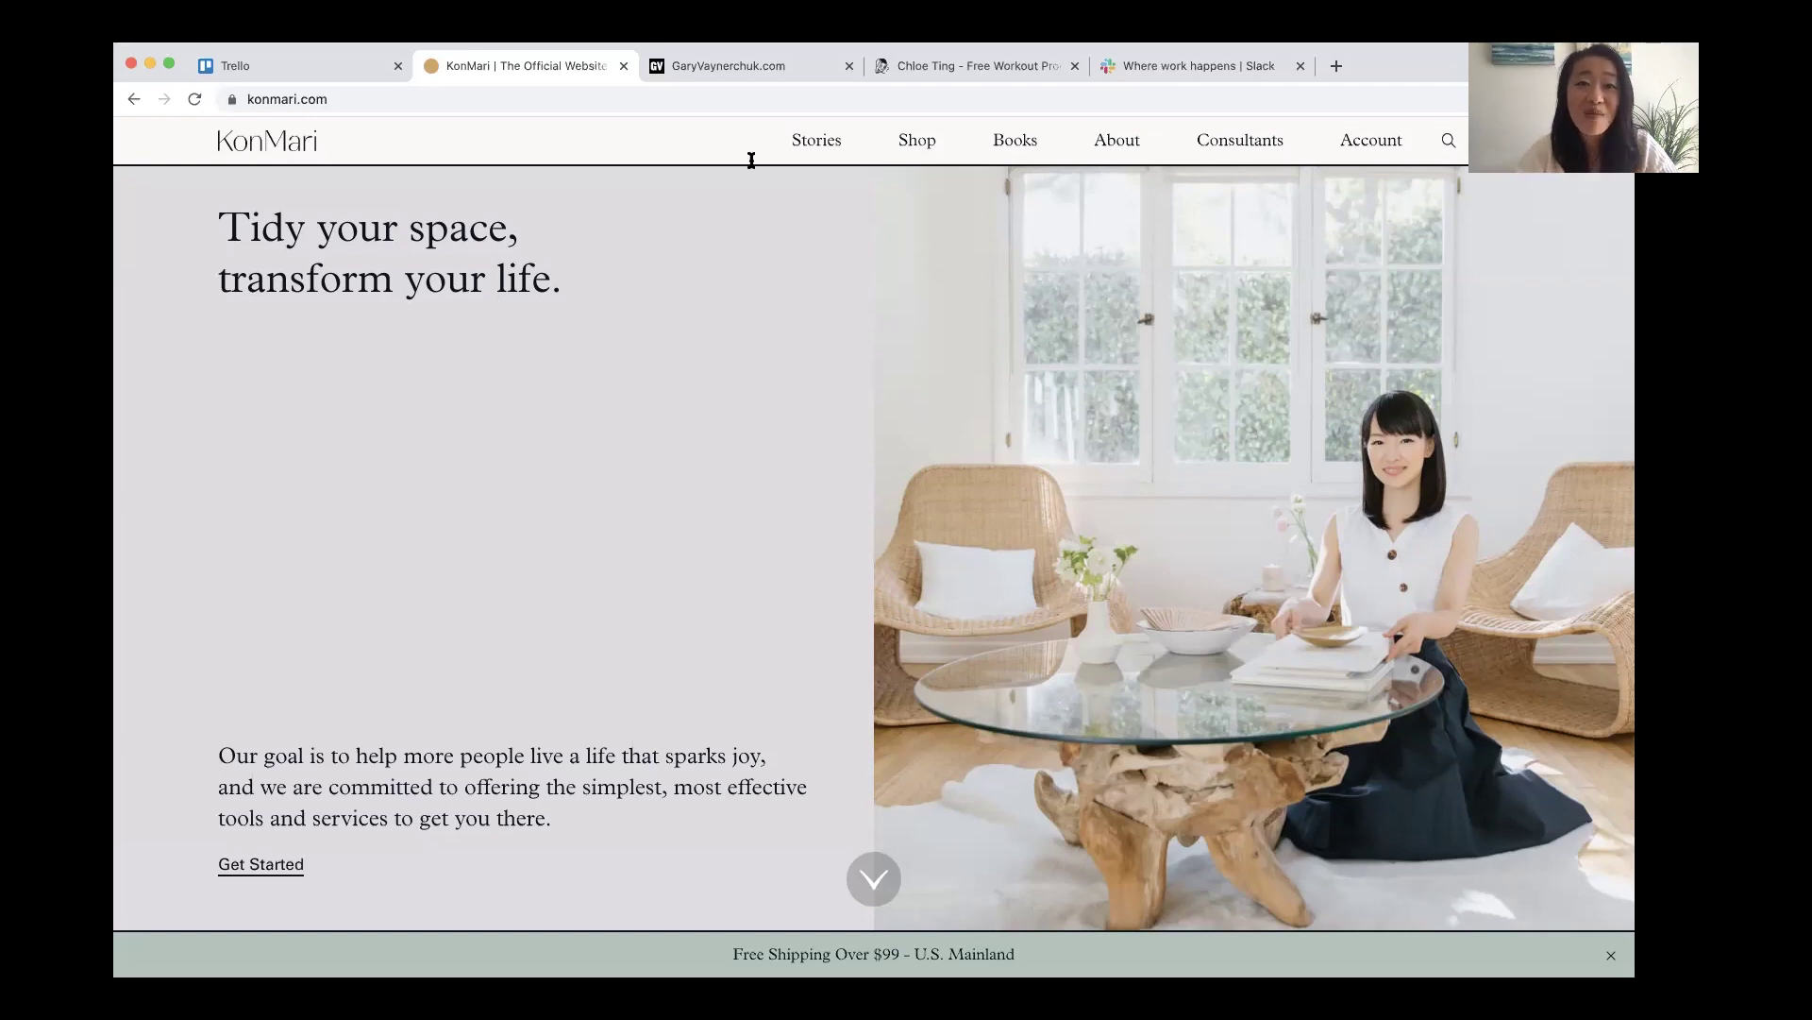
{"action": "left_click", "coordinate": [740, 75]}
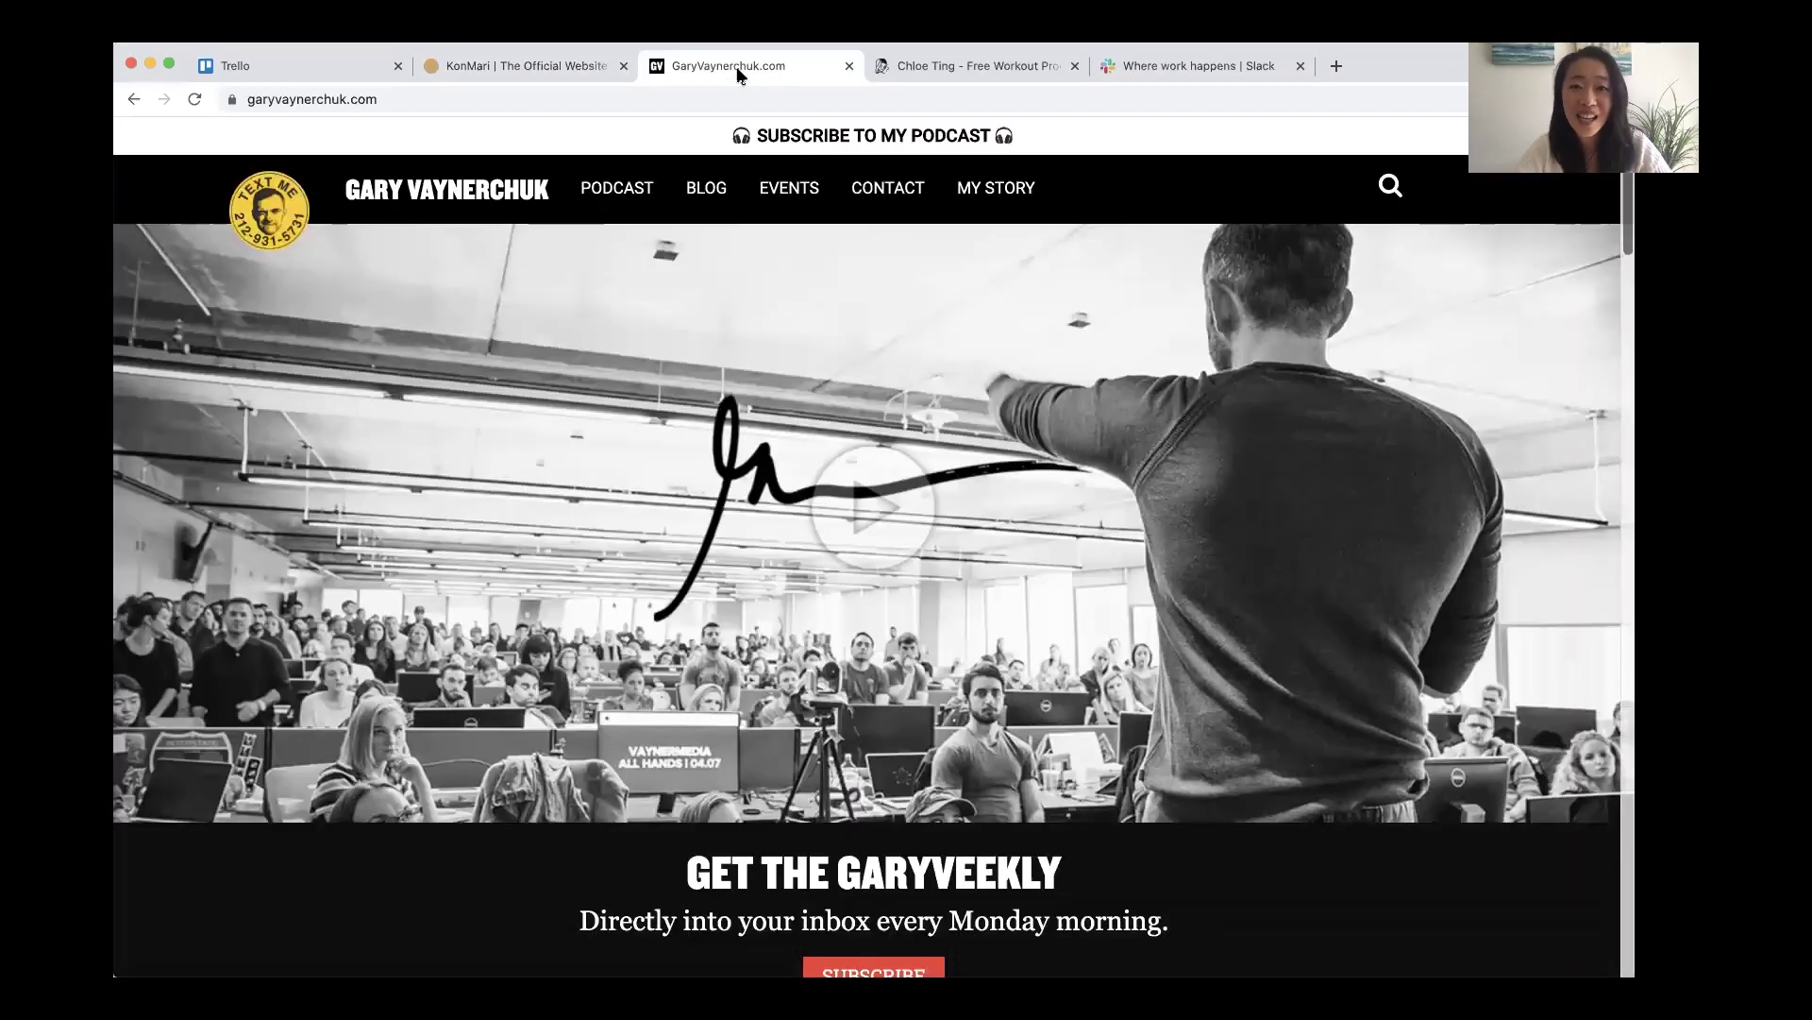
{"action": "left_click", "coordinate": [515, 62]}
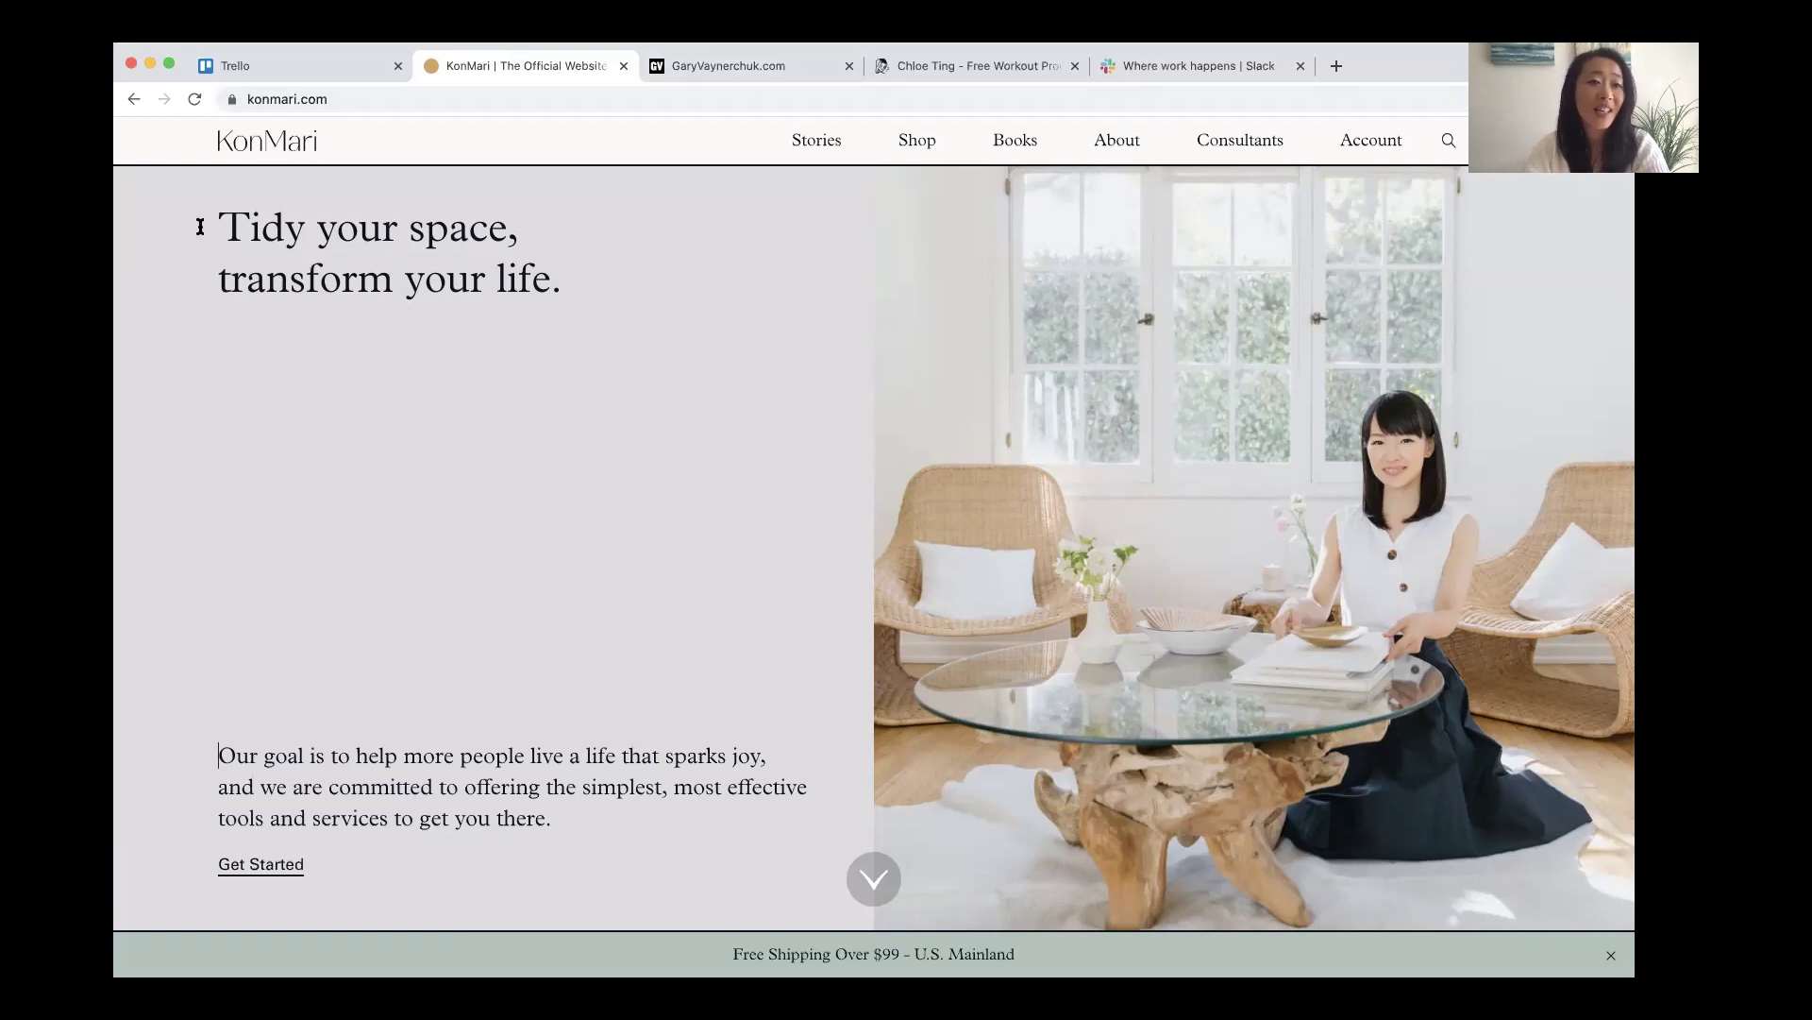
Replace the KonMari headline with 'Dominate content creation,' / 'build your business' on two lines.
{"action": "left_click_drag", "start_coordinate": [201, 226], "coordinate": [544, 267]}
{"action": "type", "text": "Dominate conte"}
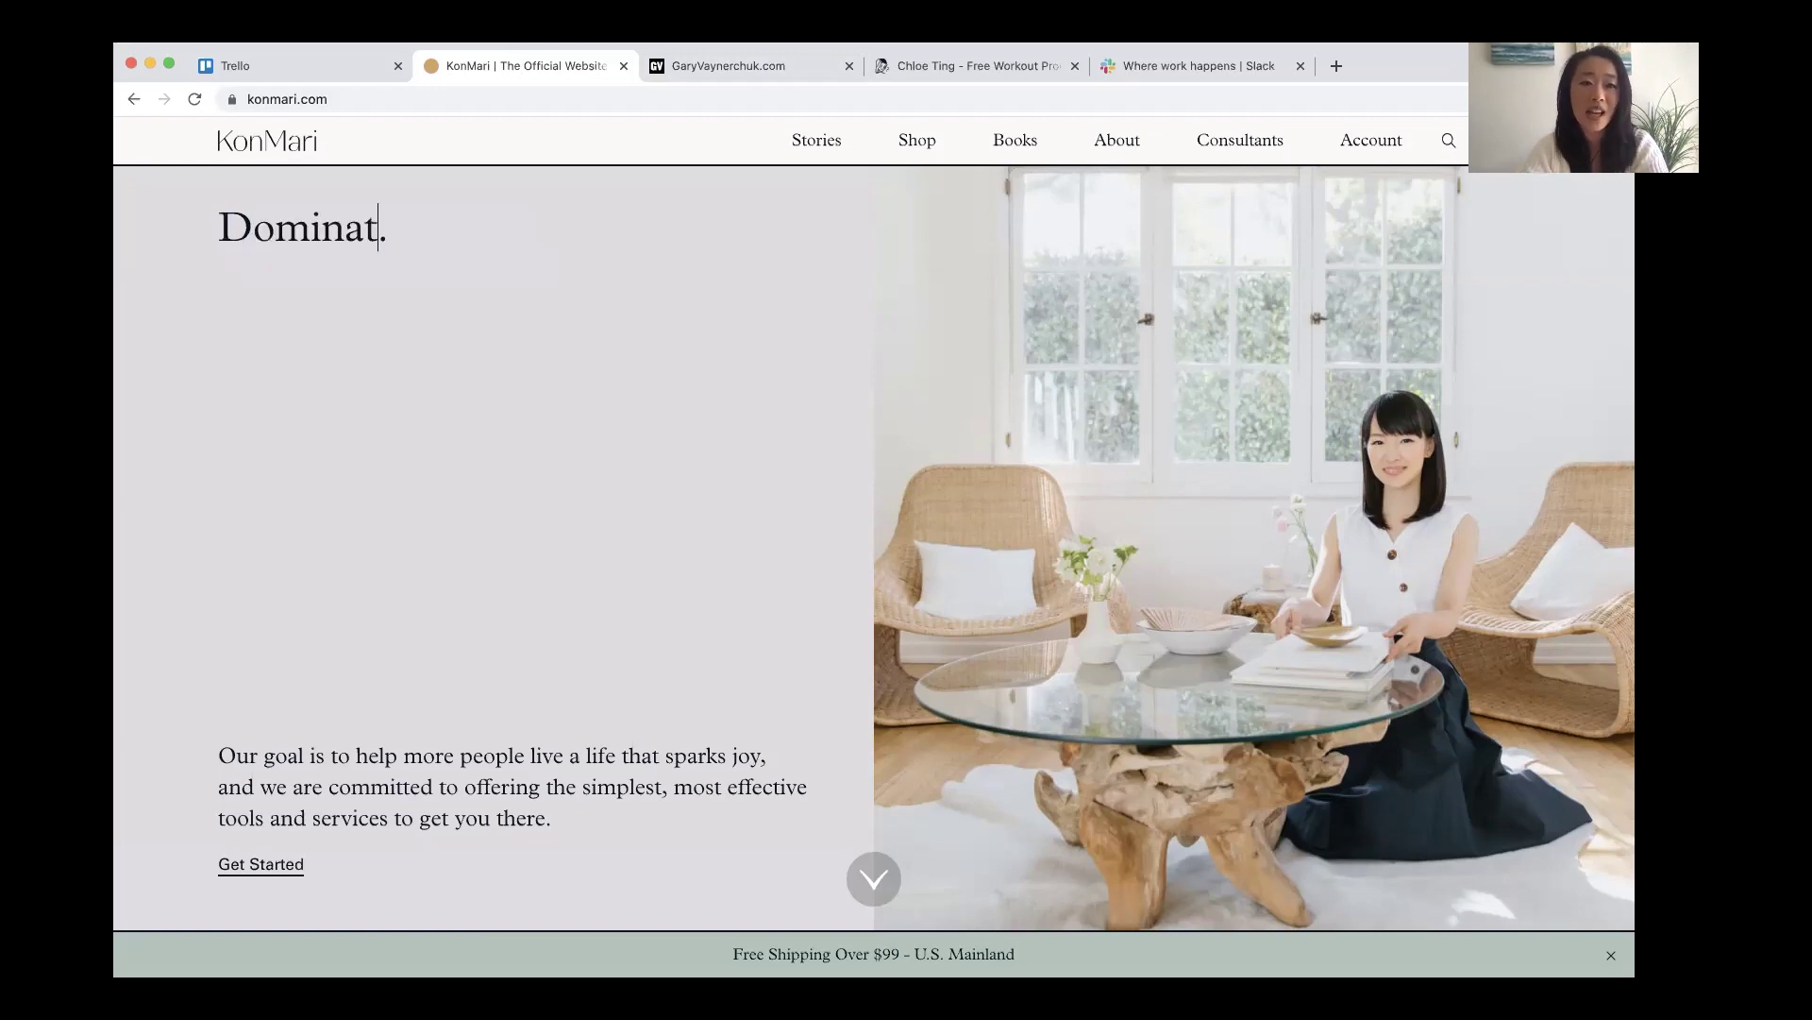
{"action": "type", "text": "nt creation,"}
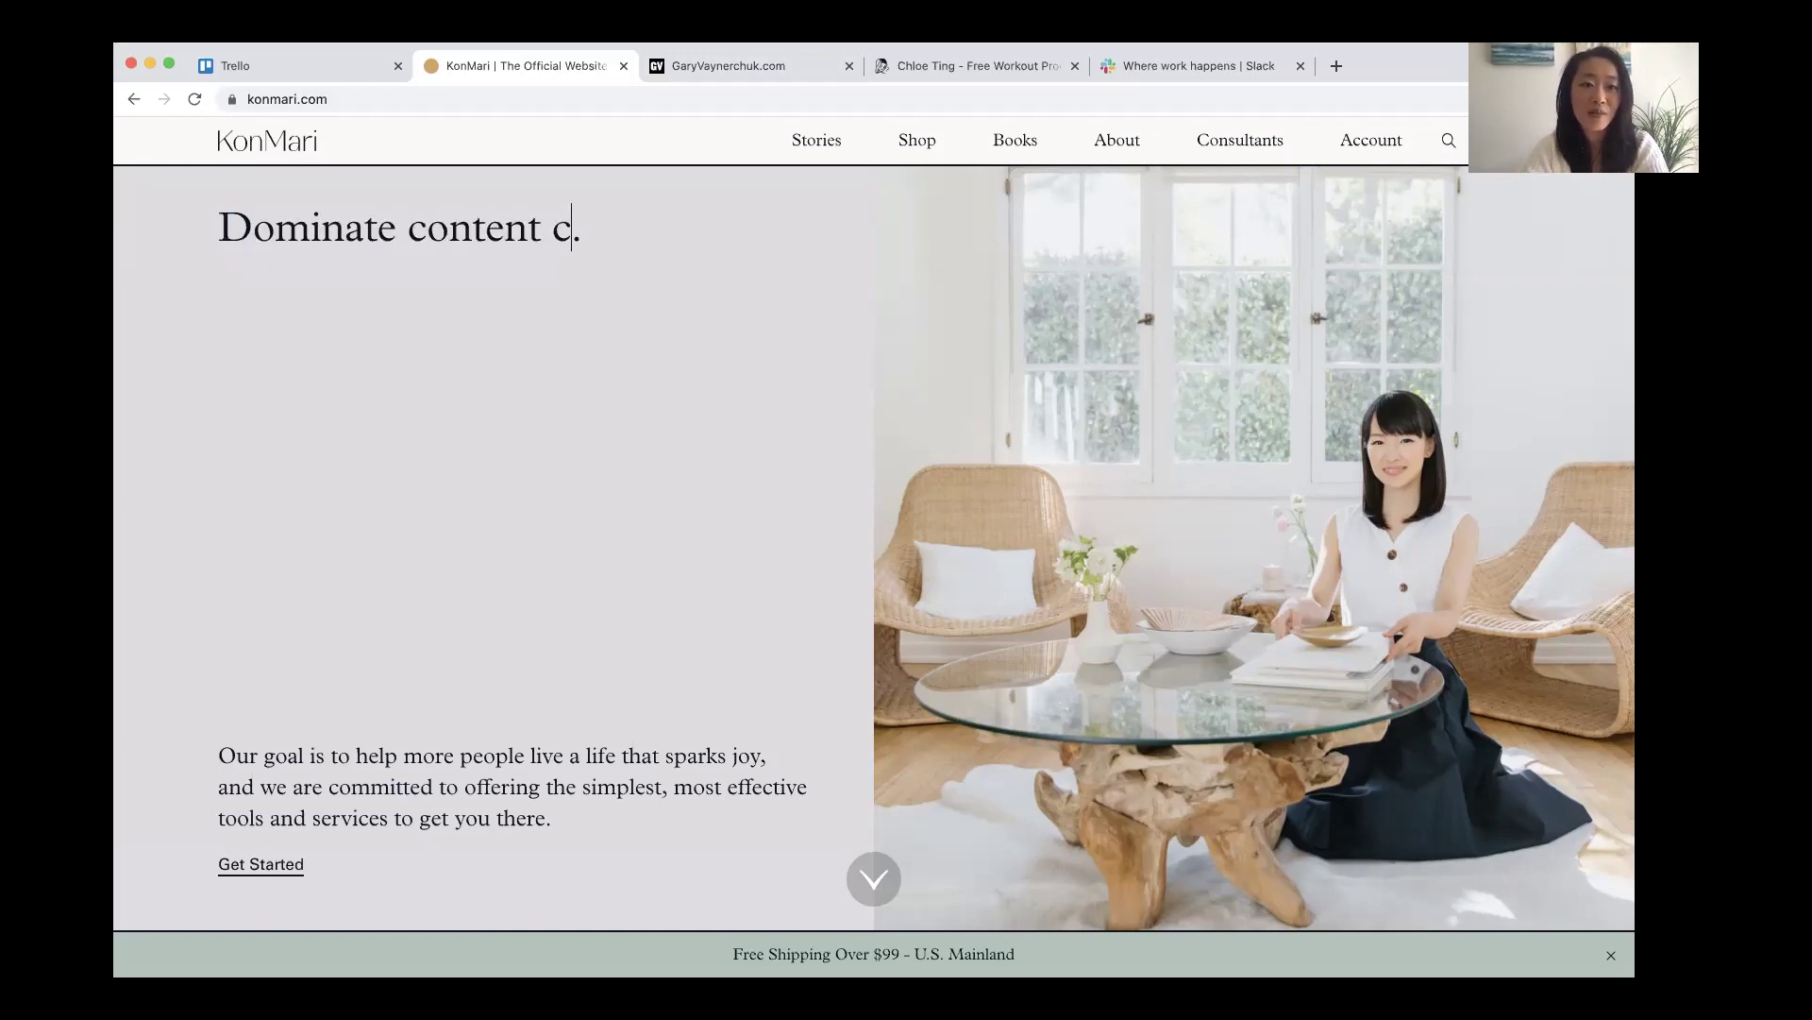
{"action": "key", "text": "Return"}
{"action": "type", "text": "build you"}
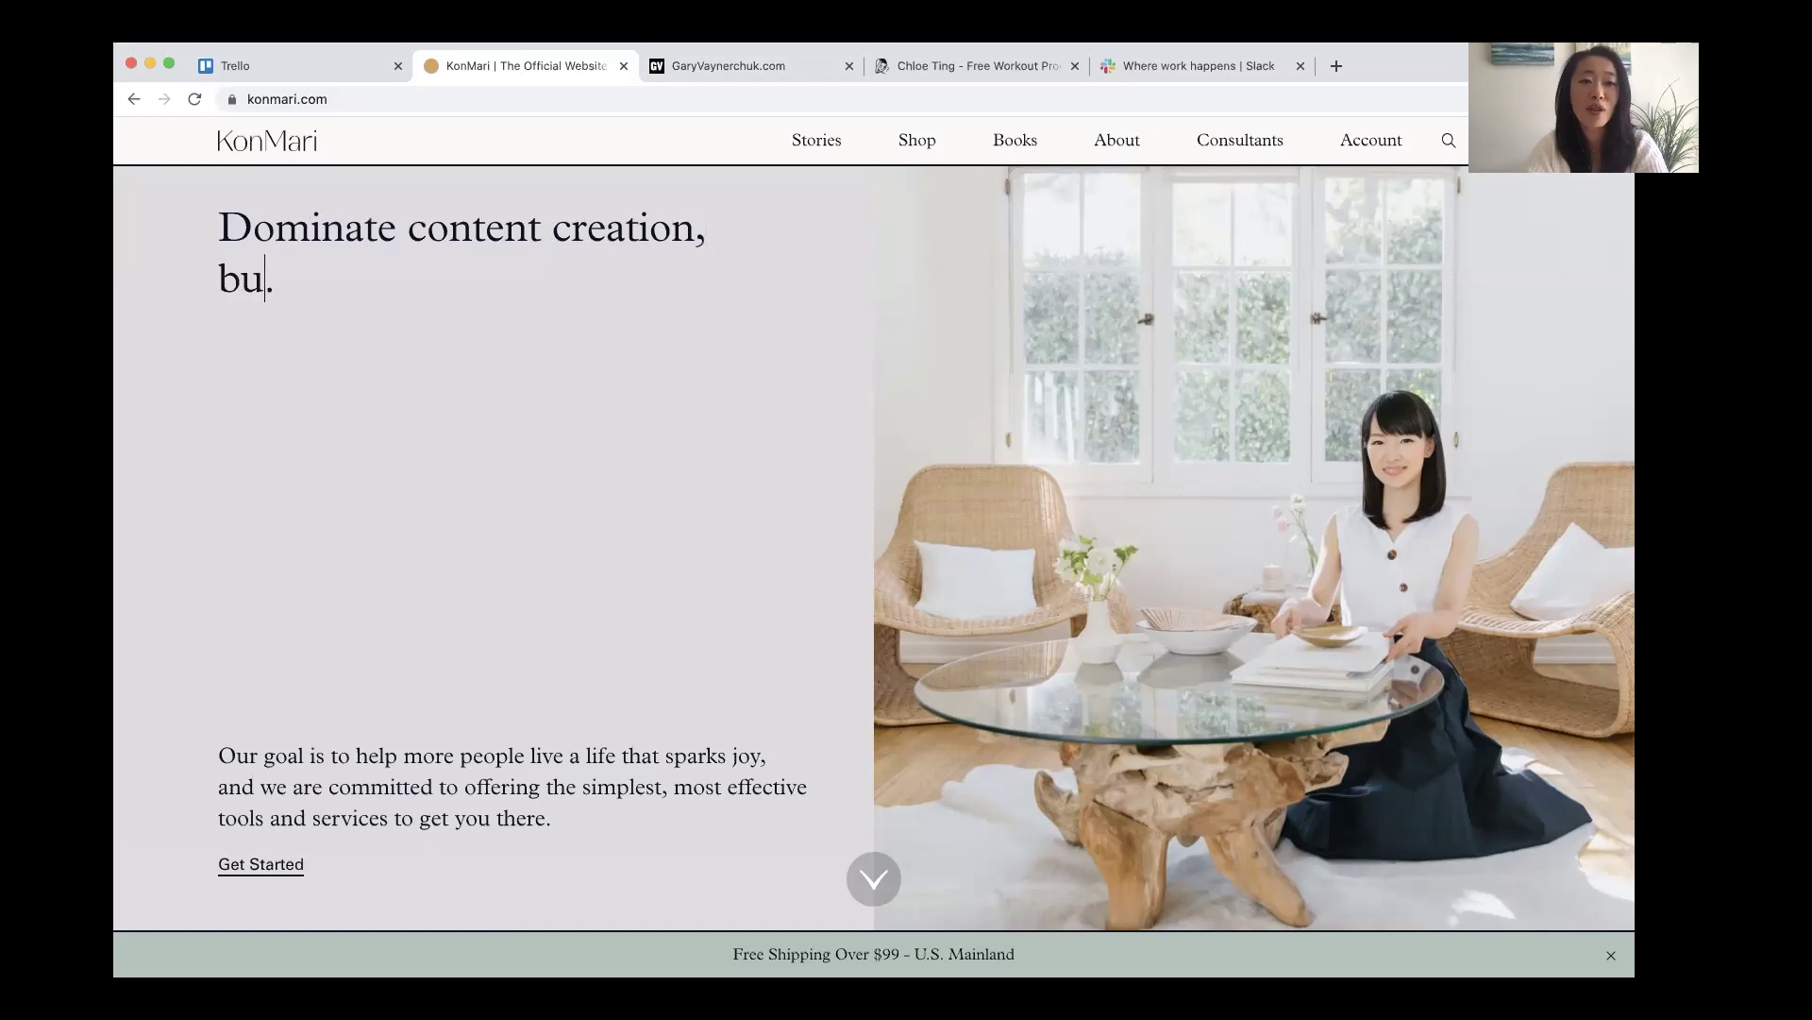
{"action": "type", "text": "r business"}
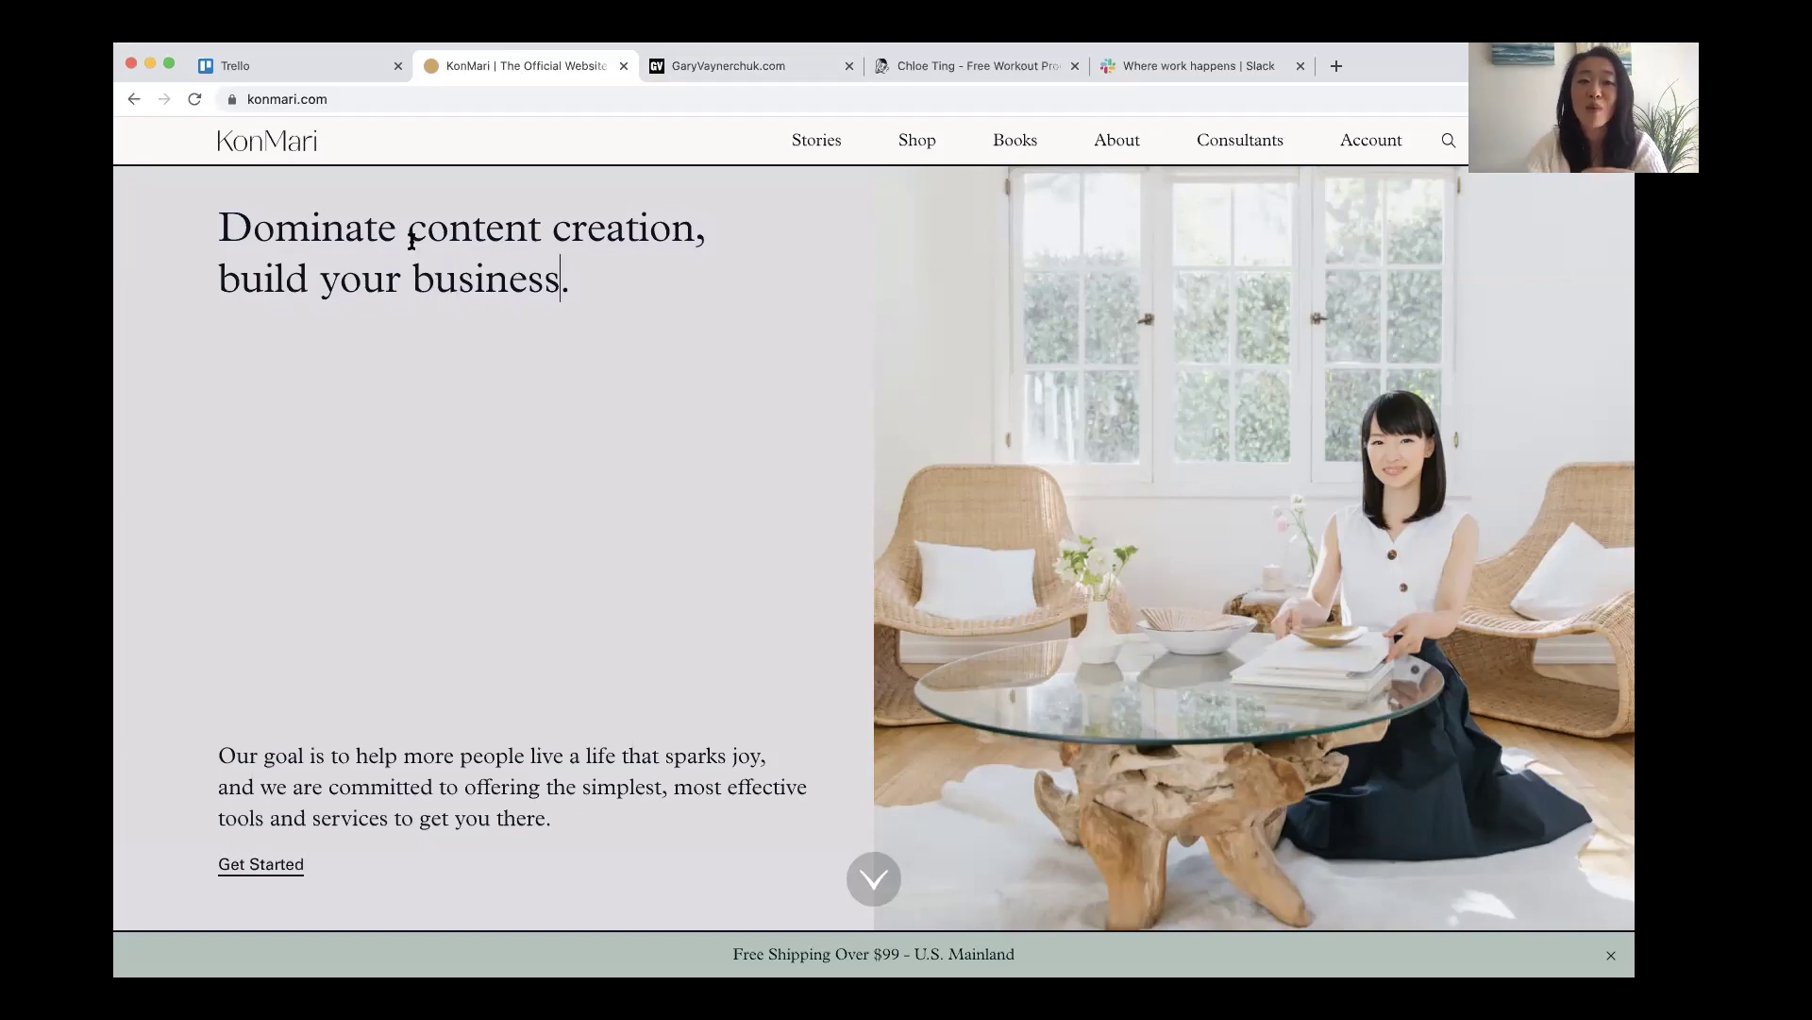
Change 'content creation' in the headline to 'social media'.
{"action": "left_click_drag", "start_coordinate": [411, 232], "coordinate": [697, 237]}
{"action": "type", "text": "social a"}
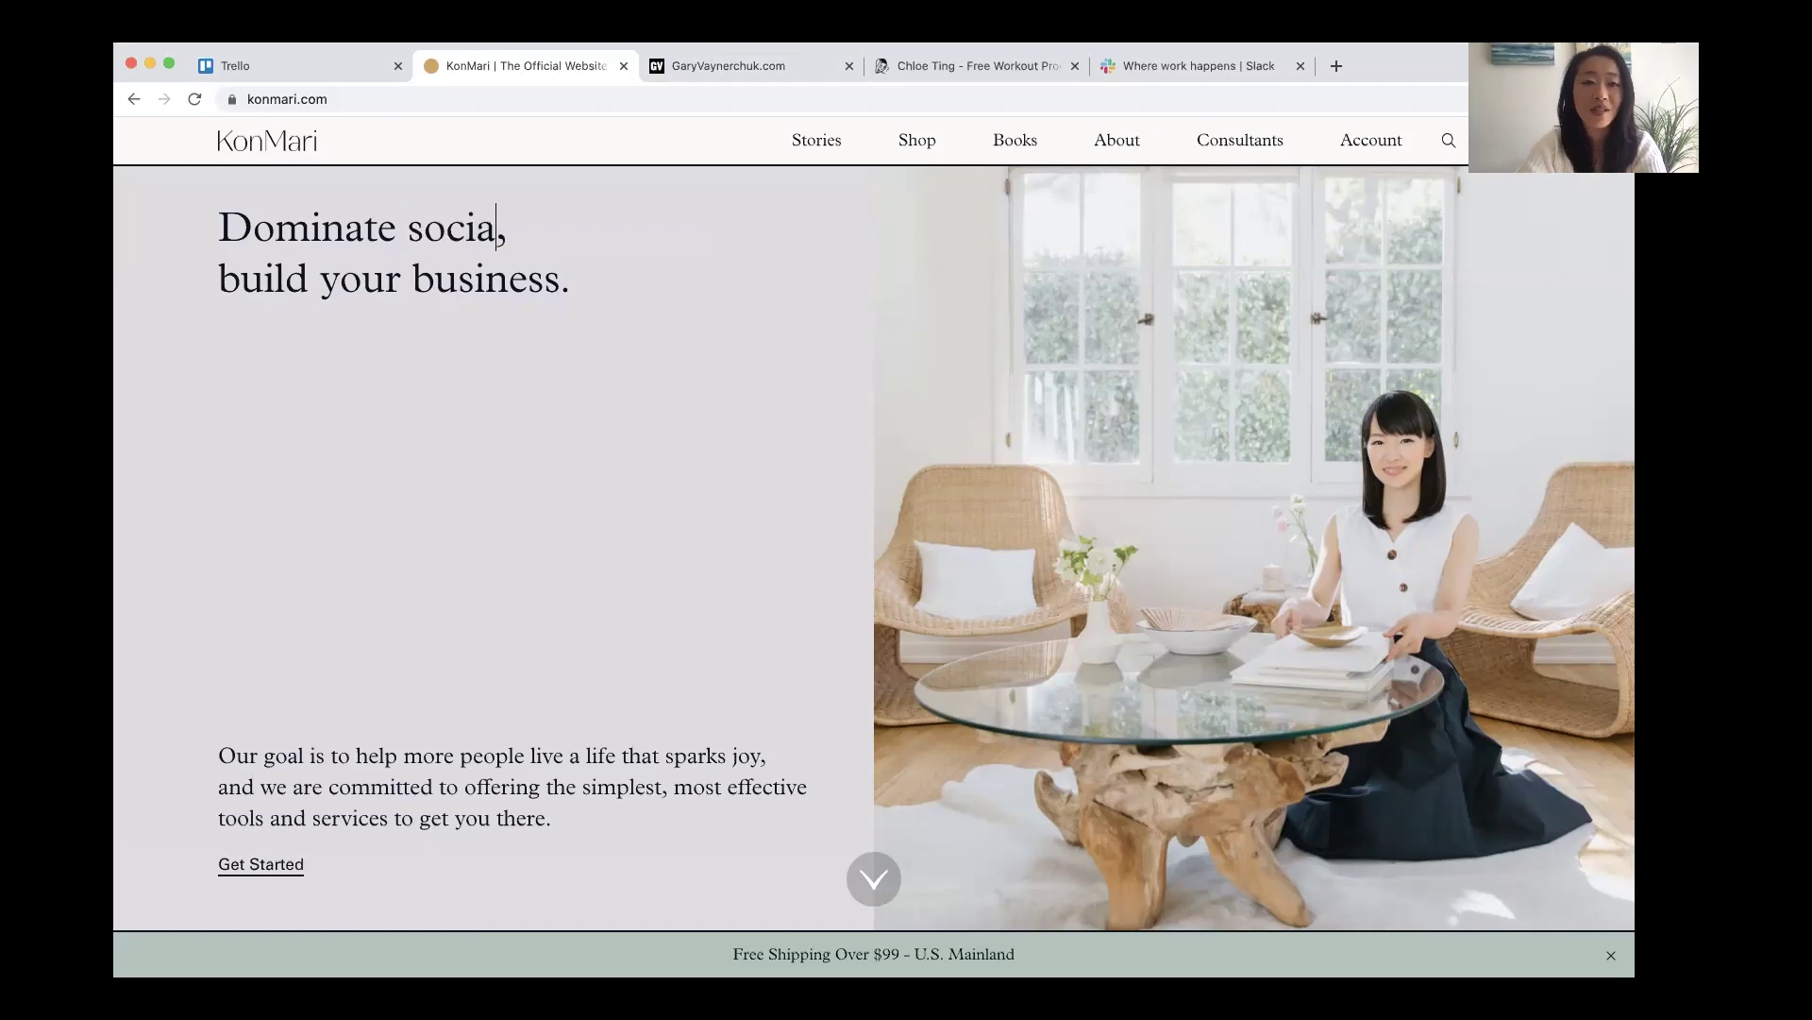
{"action": "key", "text": "BackSpace"}
{"action": "type", "text": "media"}
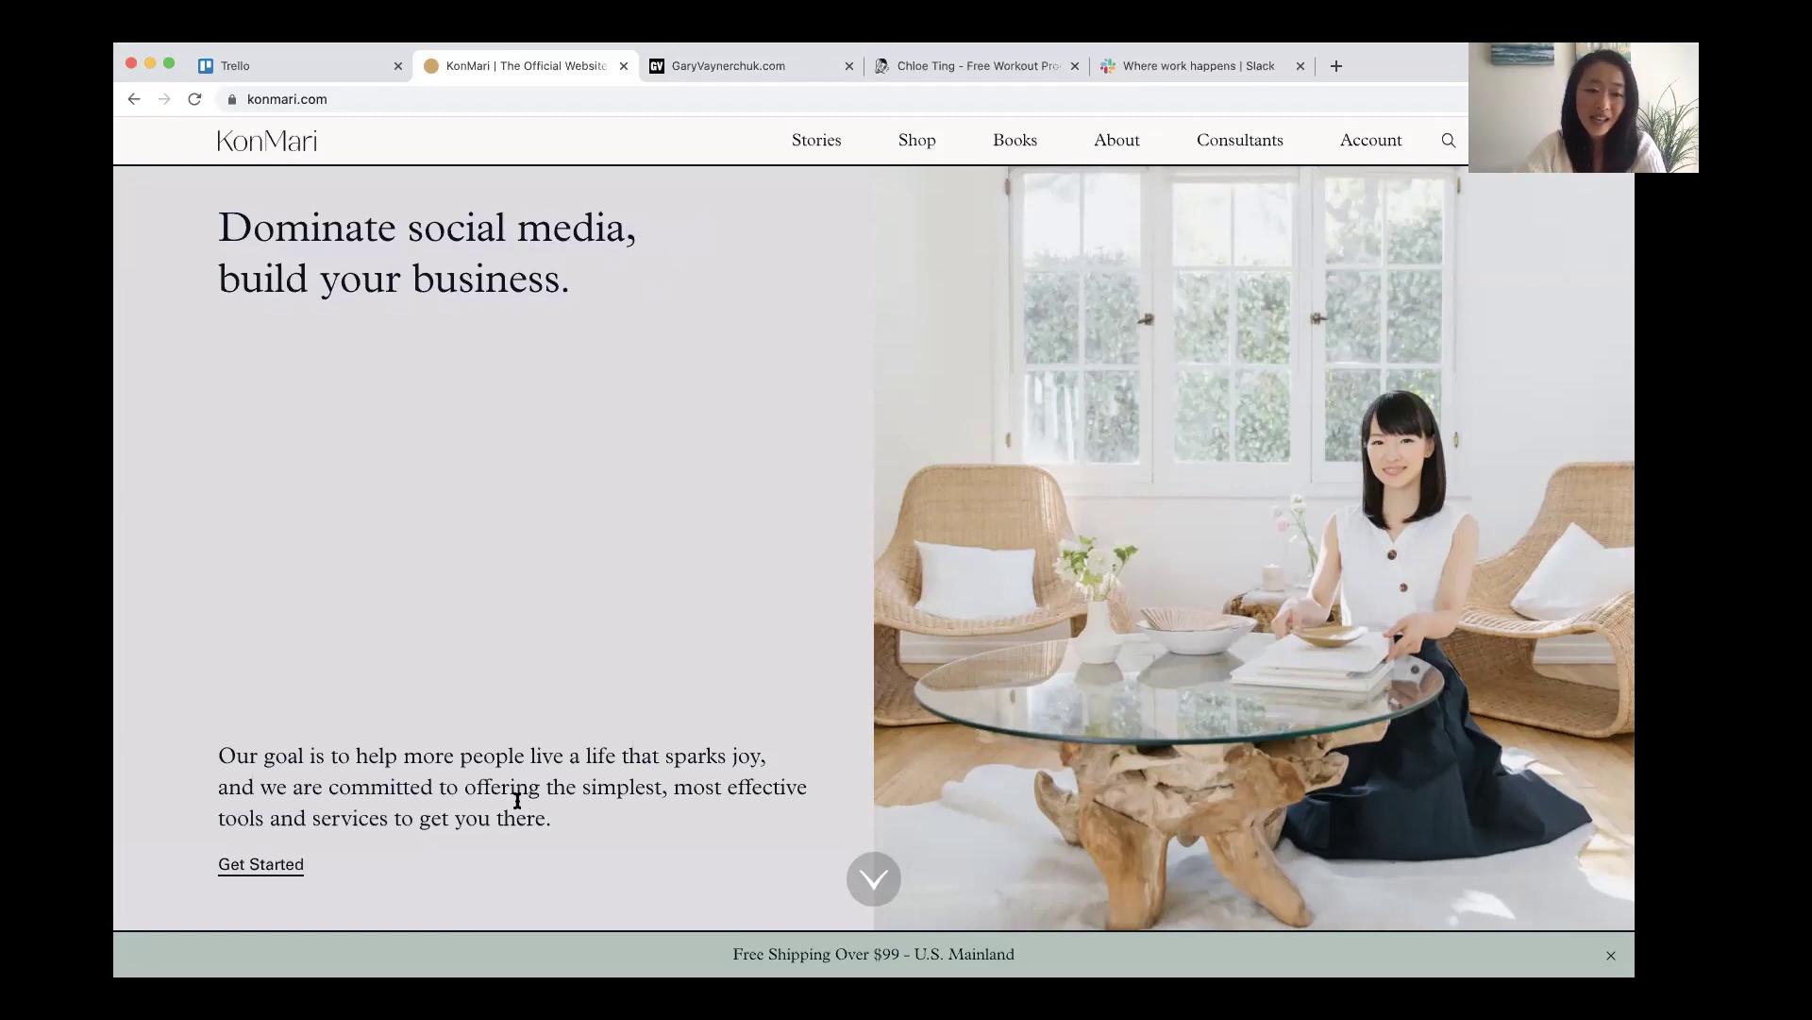
Replace the paragraph's 'Our goal' opening sentence with 'Live the life of a hustler'.
{"action": "left_click_drag", "start_coordinate": [219, 753], "coordinate": [759, 754]}
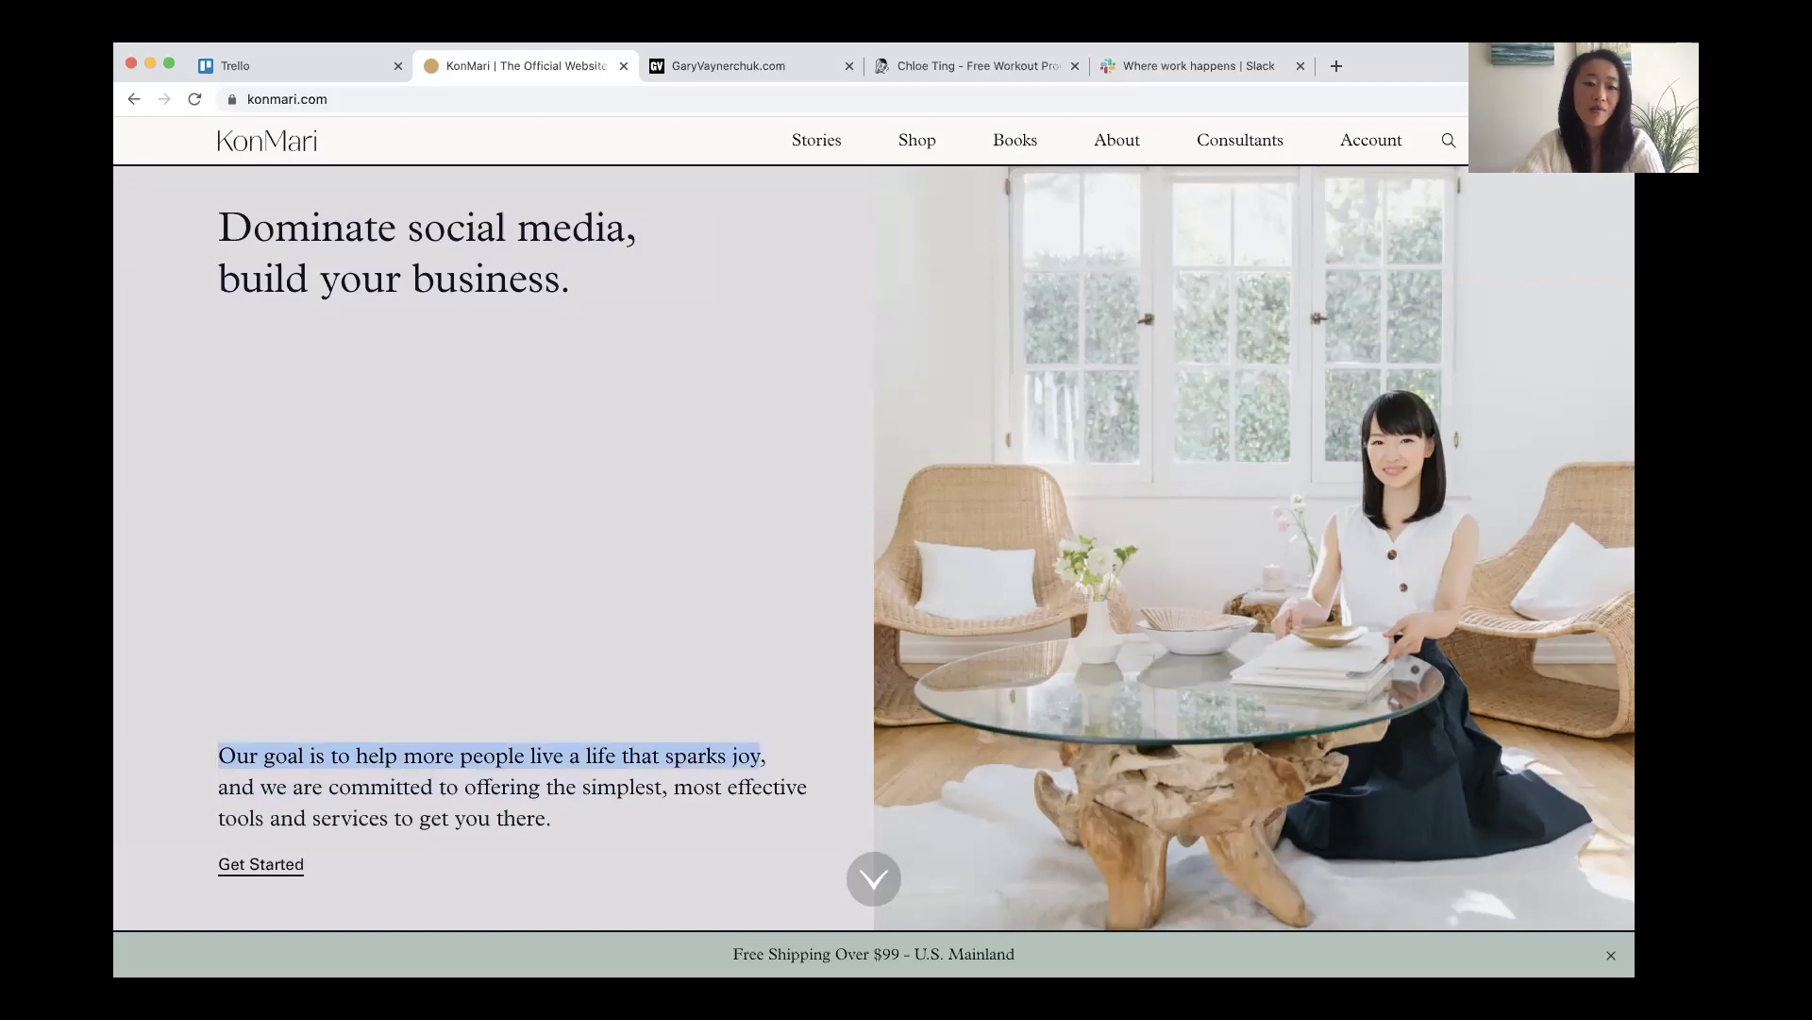
{"action": "key", "text": "BackSpace"}
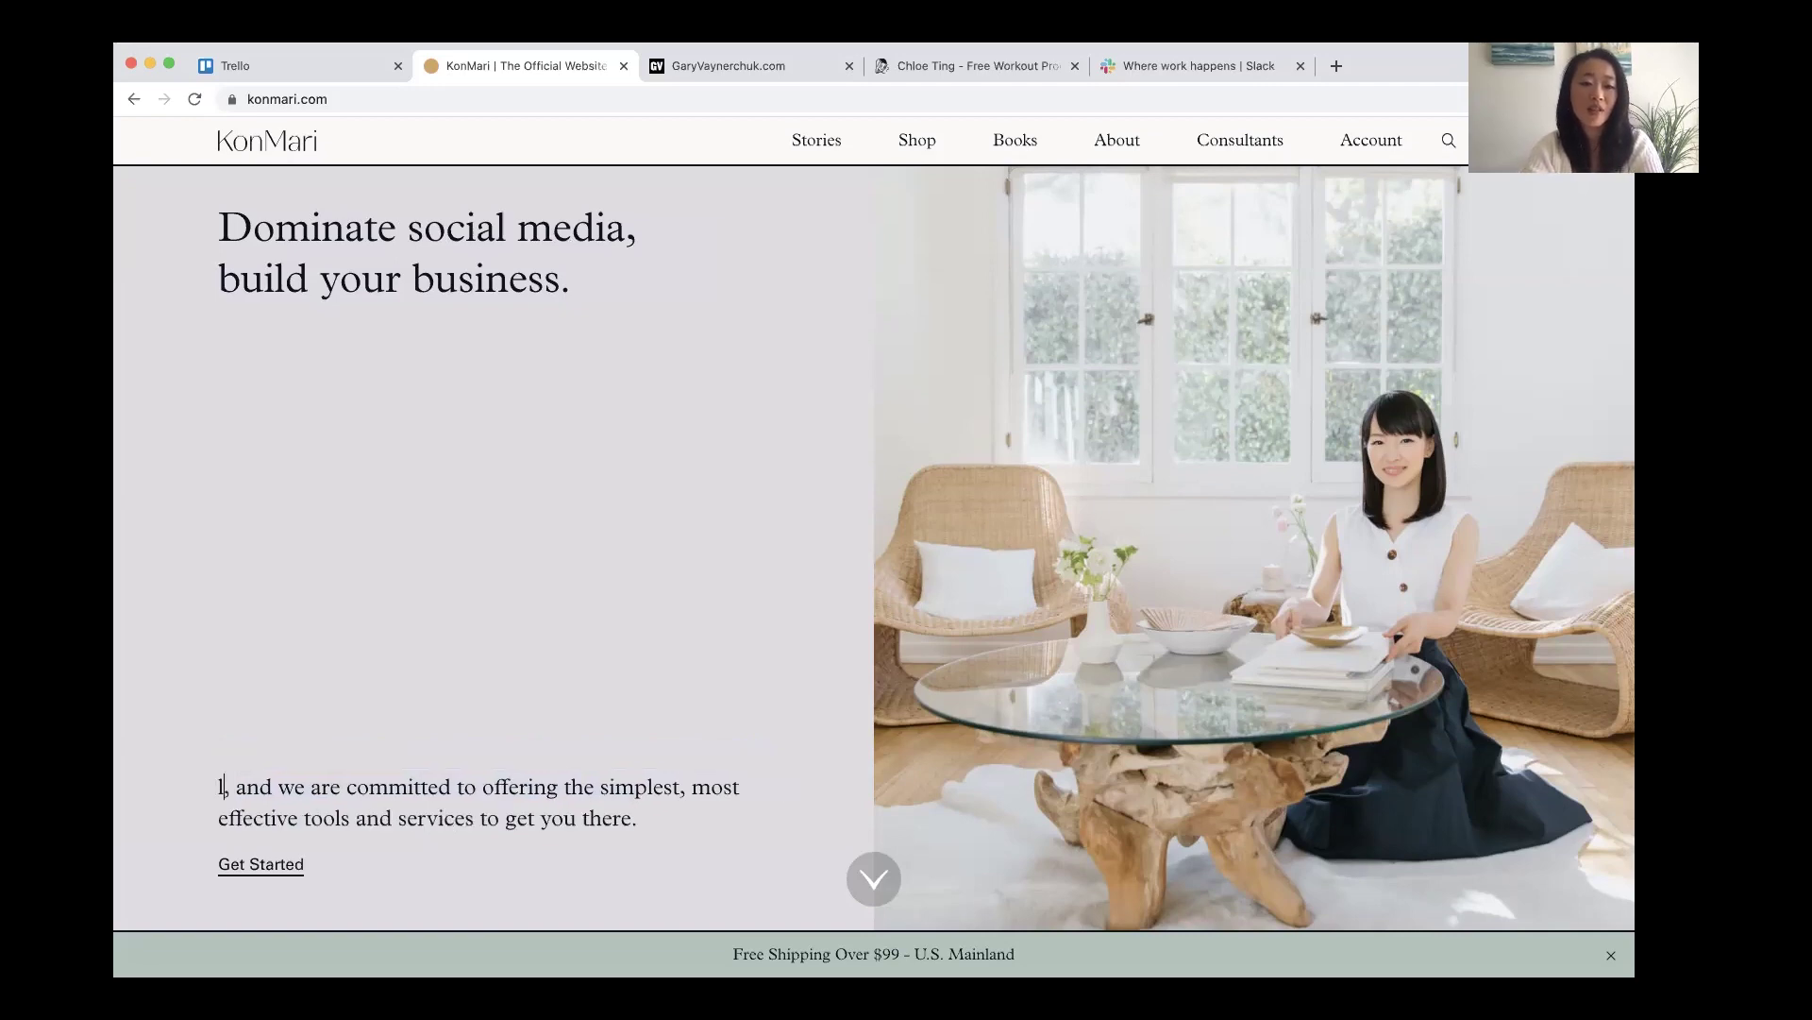
{"action": "type", "text": "Live the life"}
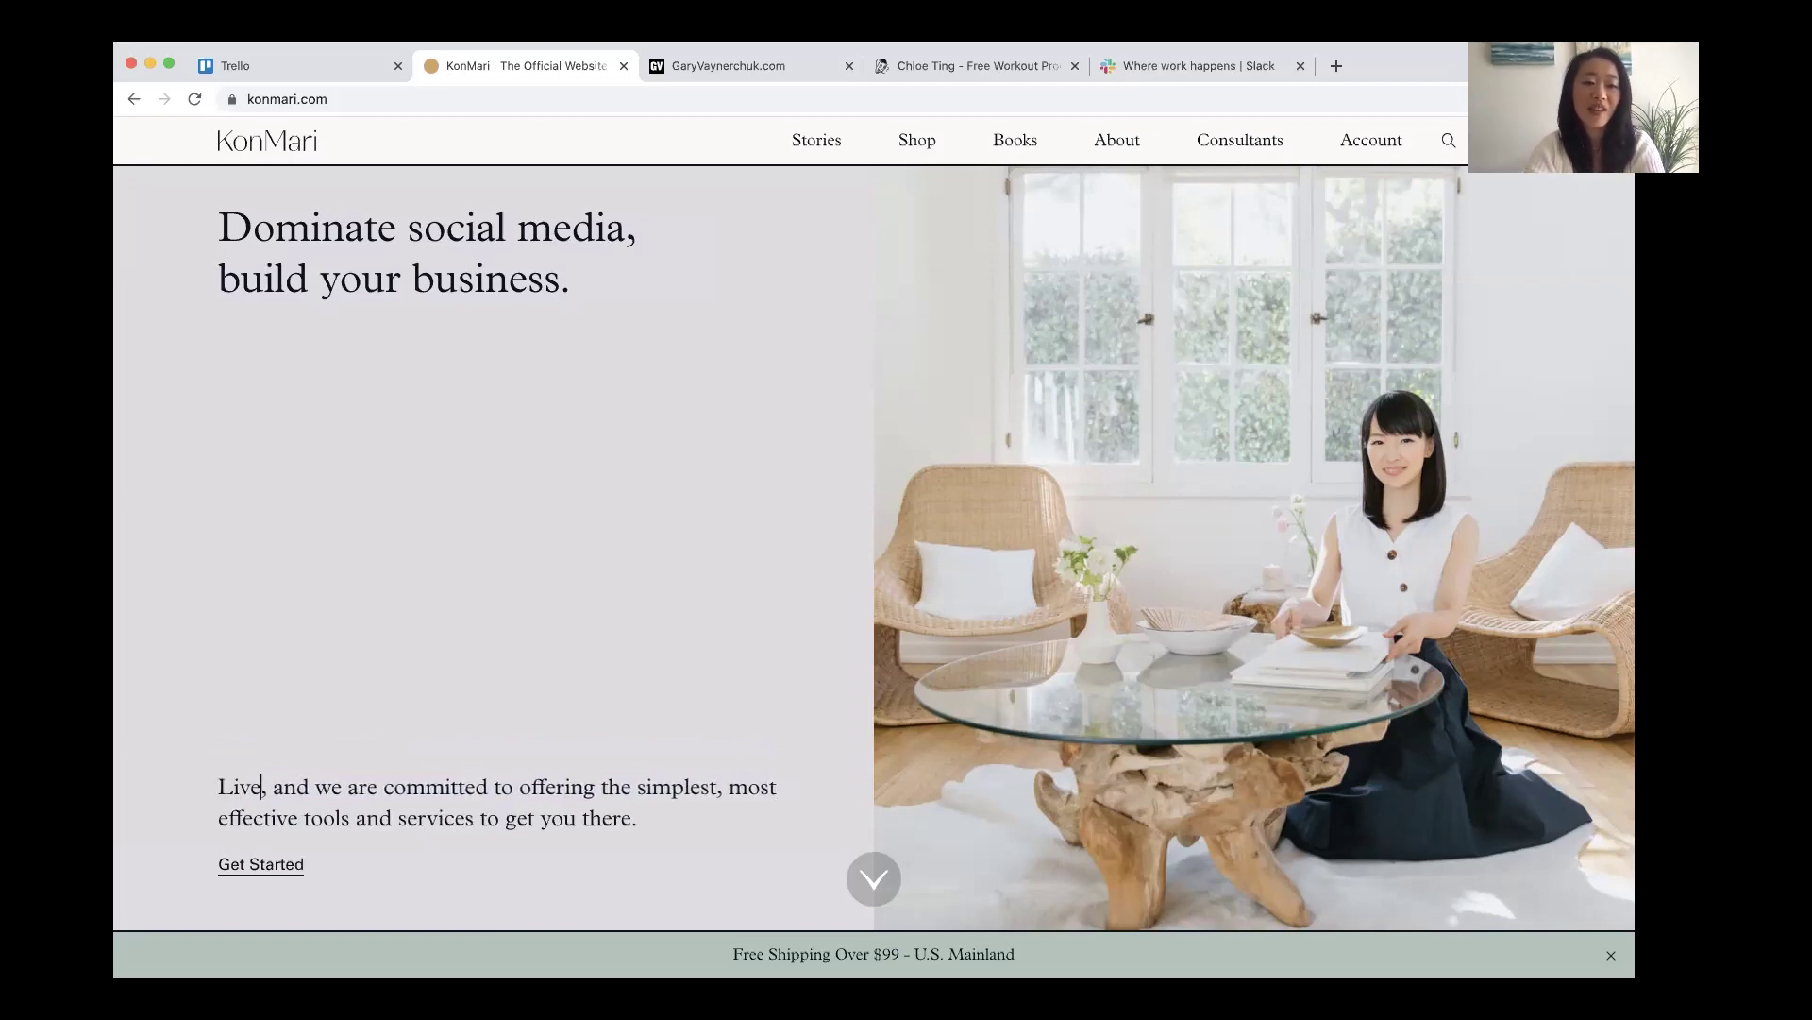
{"action": "type", "text": " of a hus"}
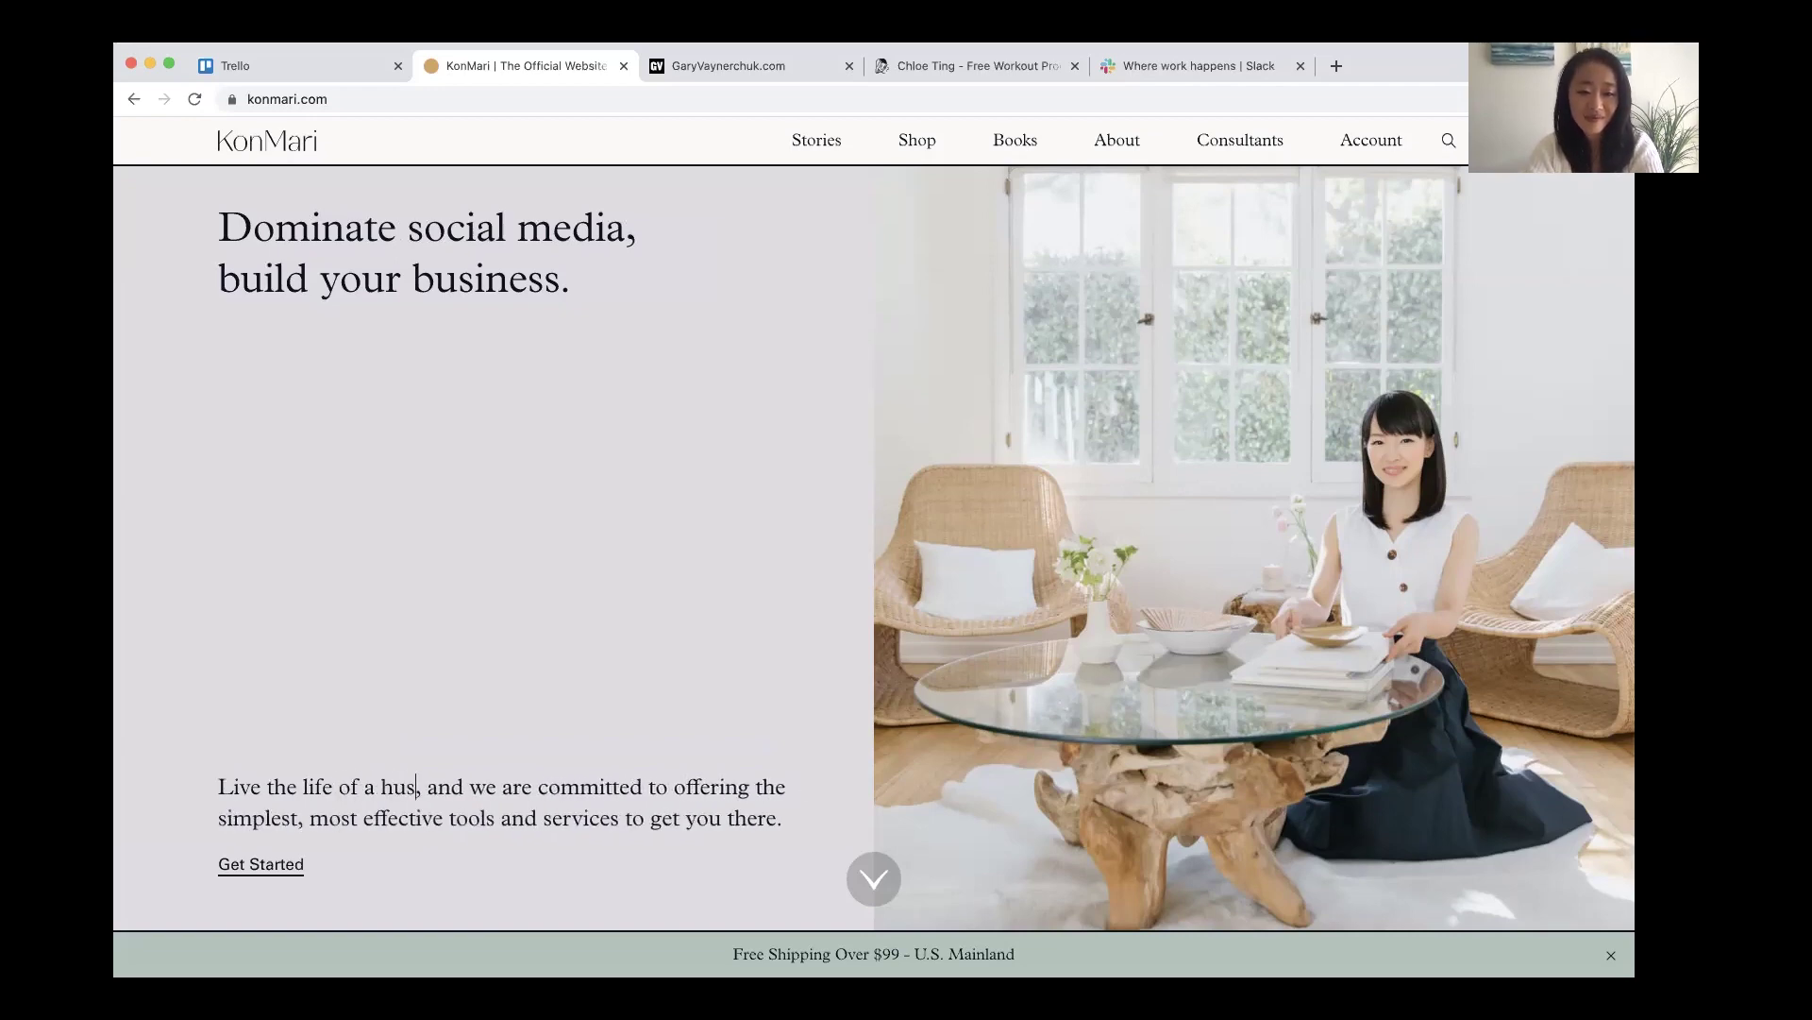
{"action": "type", "text": "tler"}
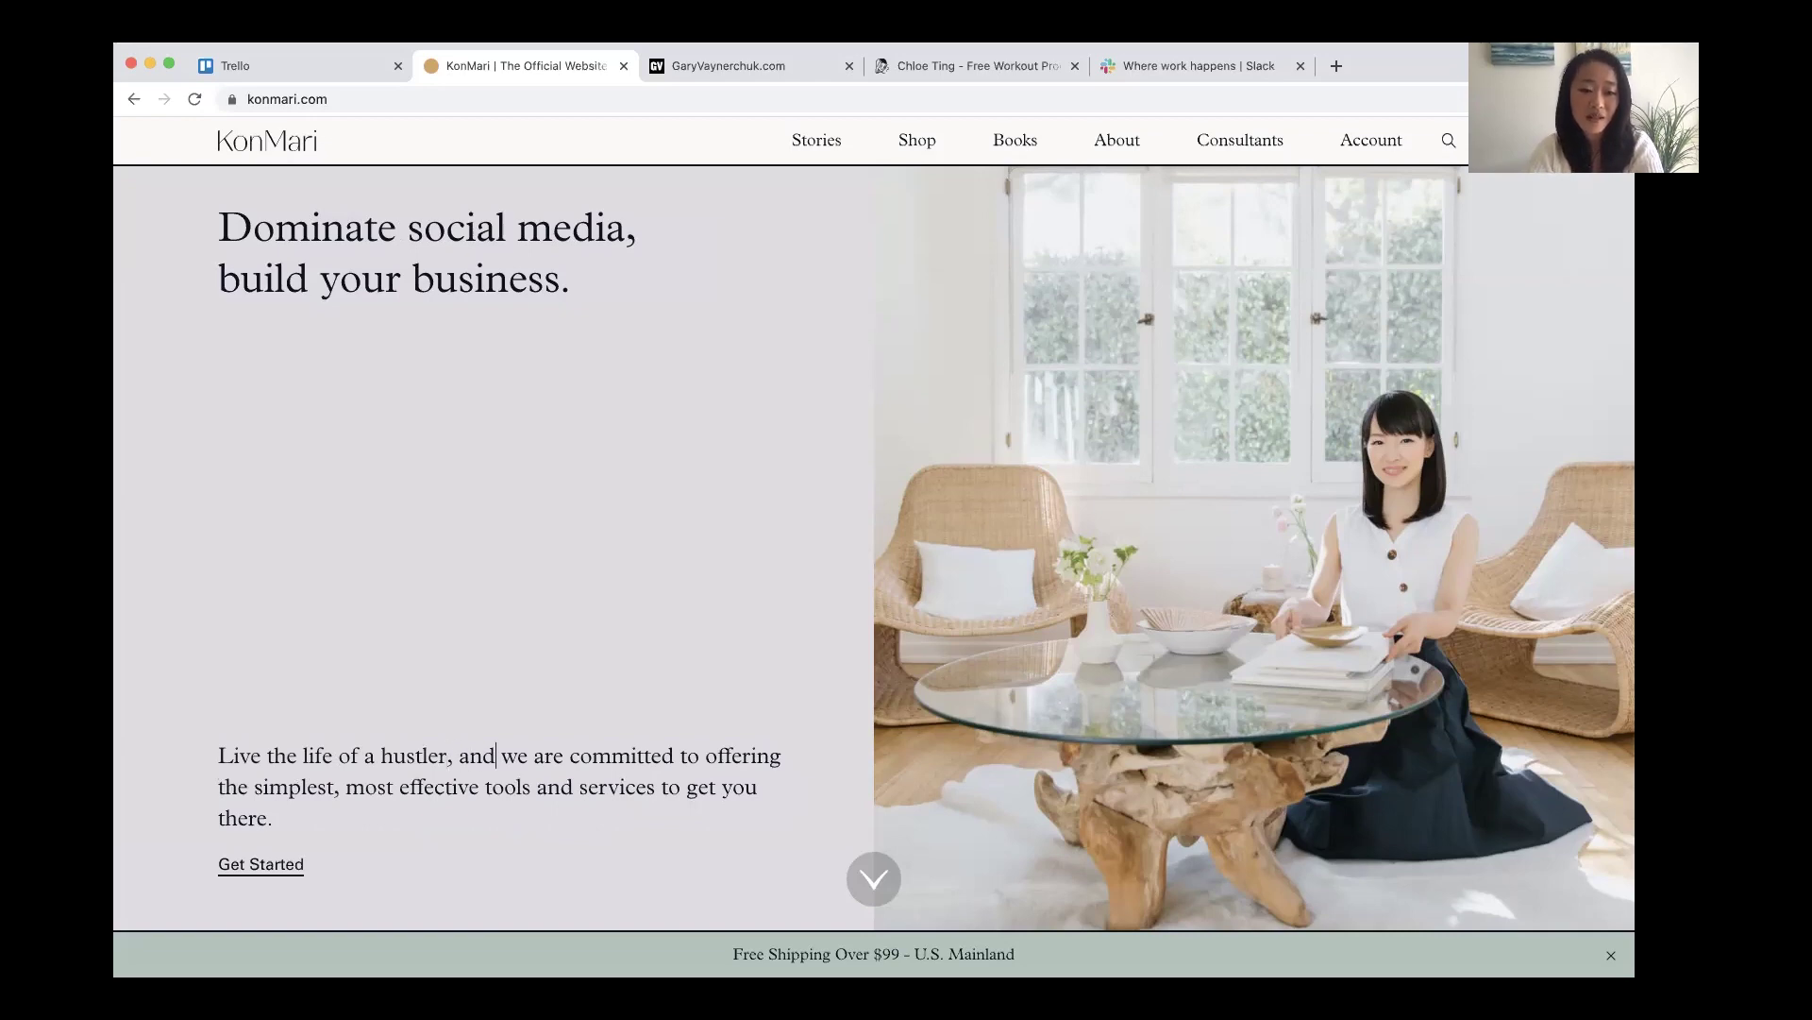
Finish the paragraph with 'and use Gary's no-bs advice' and add '#Ask Gary' before the call to action.
{"action": "key", "text": "shift+Down"}
{"action": "key", "text": "shift+Down"}
{"action": "key", "text": "shift+Left"}
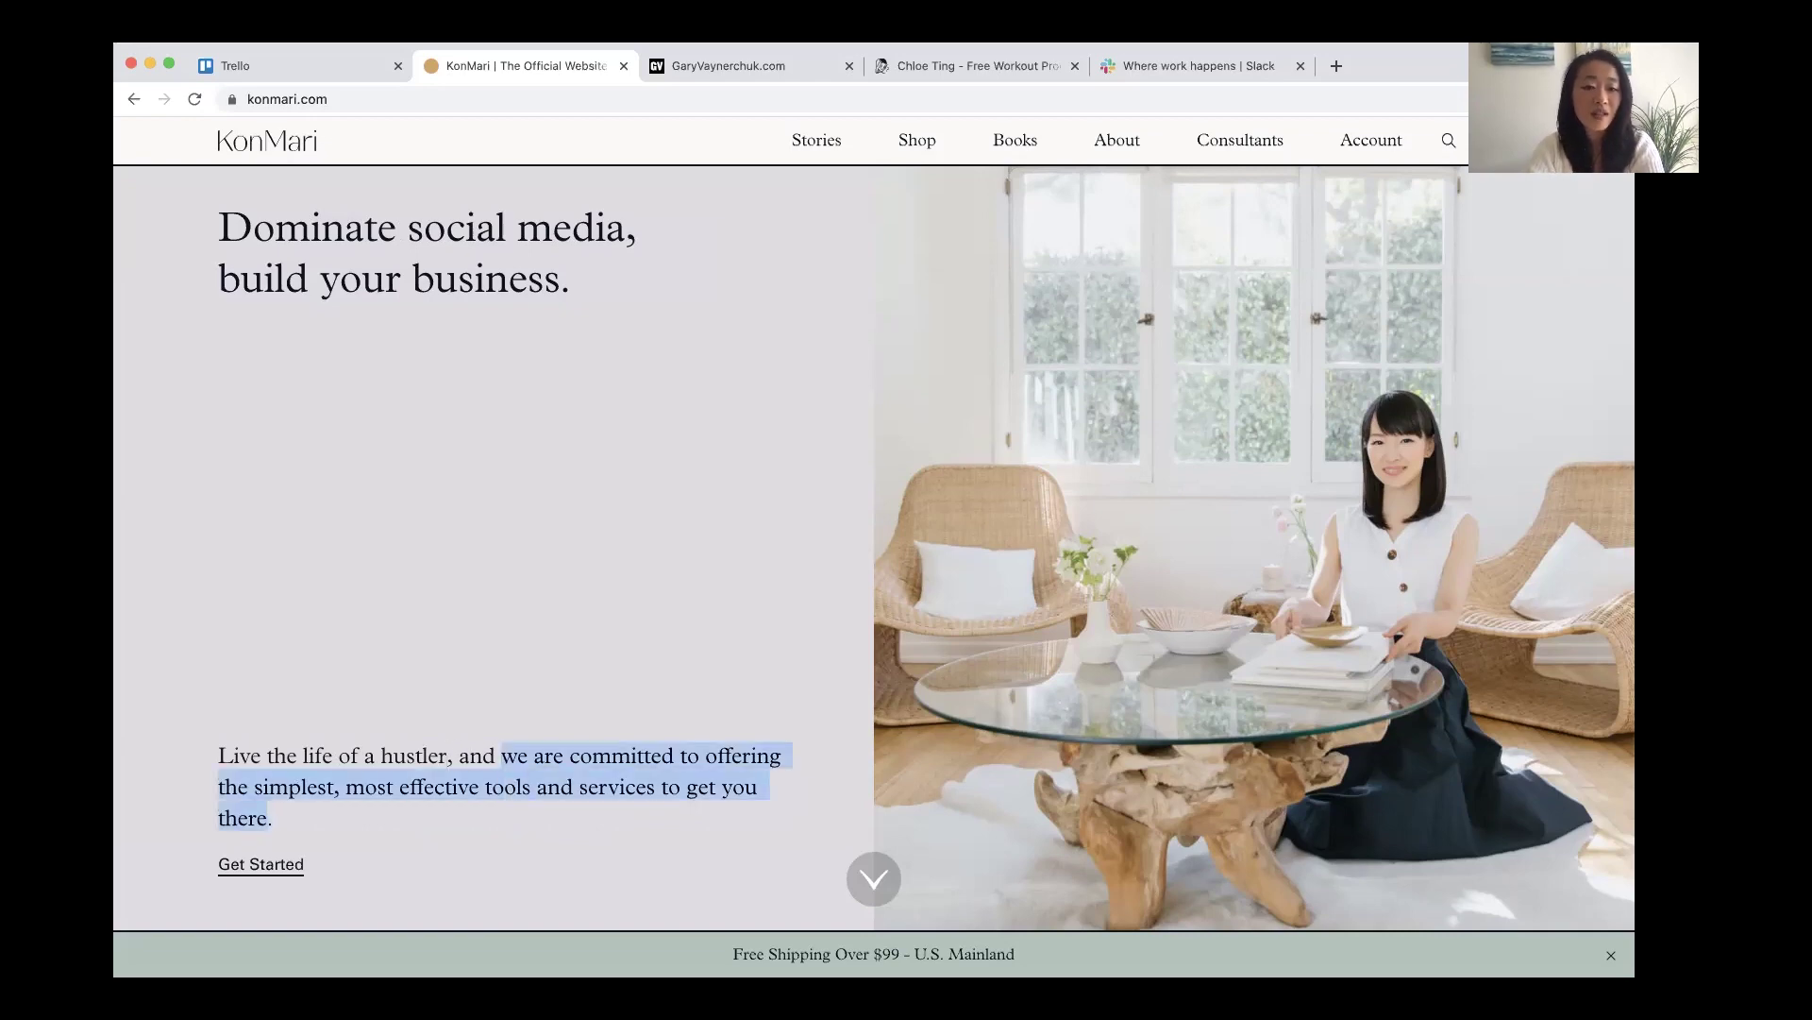
{"action": "type", "text": "use ."}
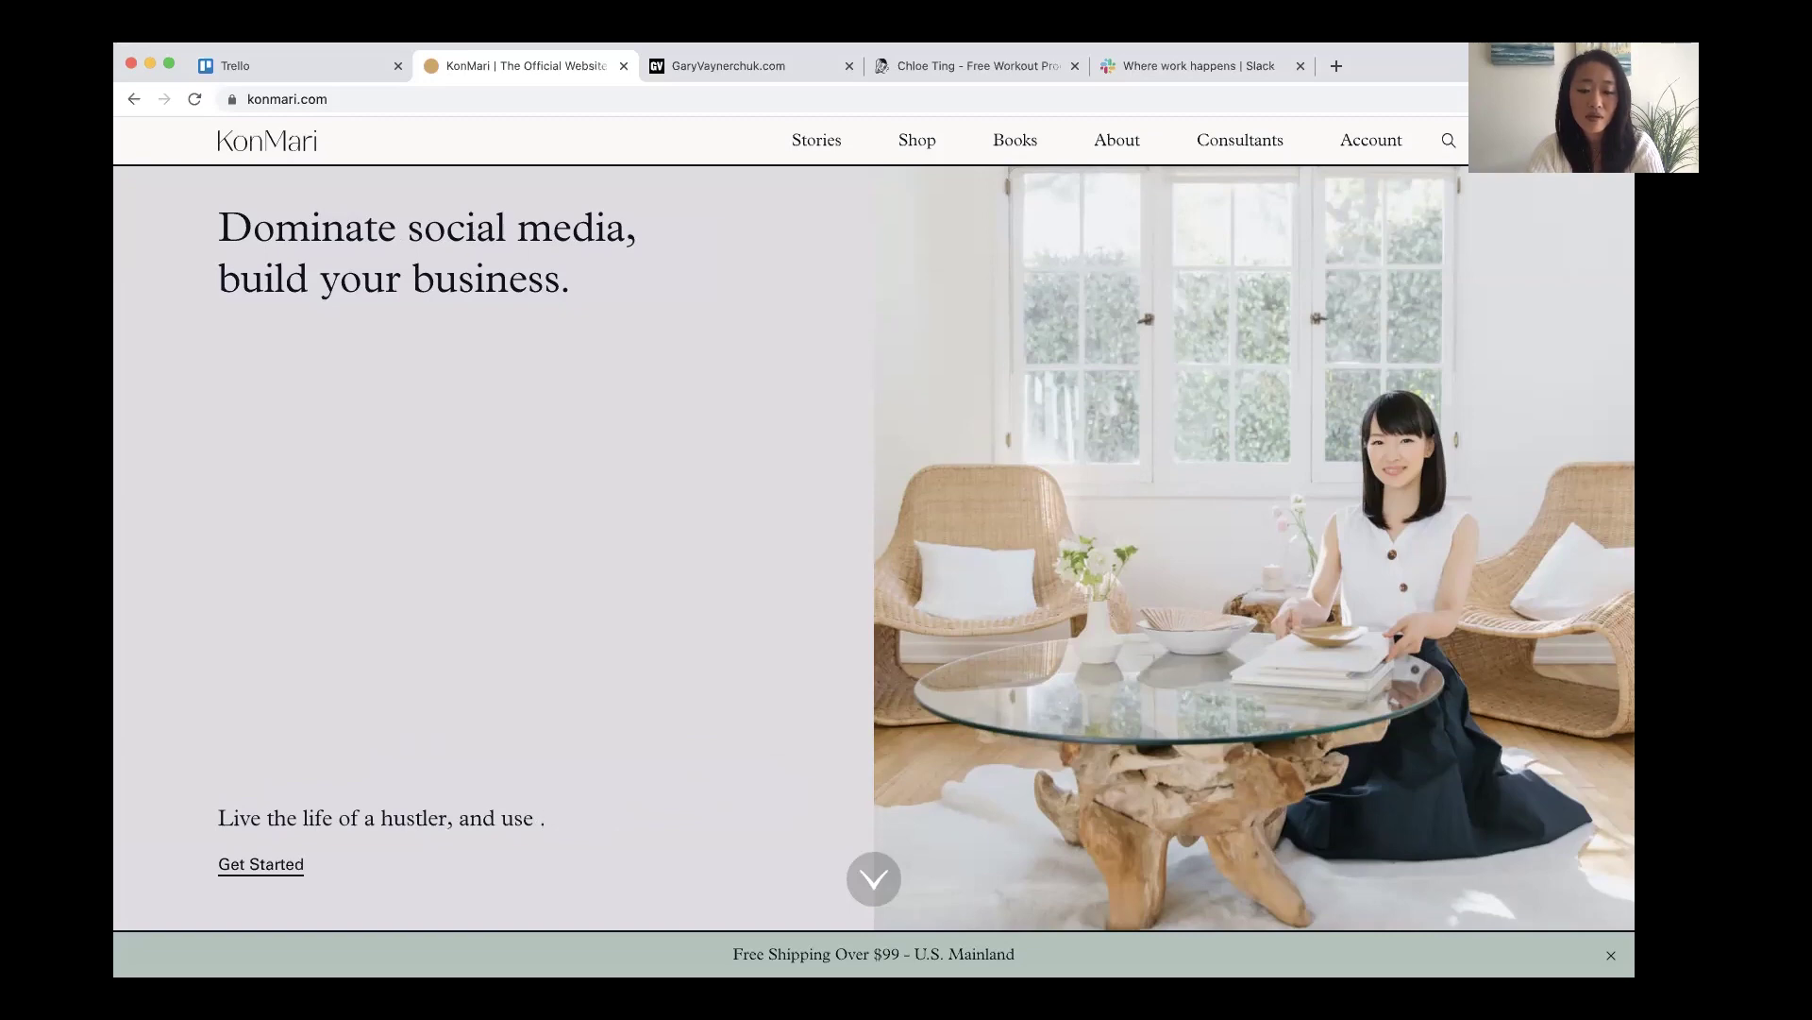
{"action": "type", "text": "Gary'"}
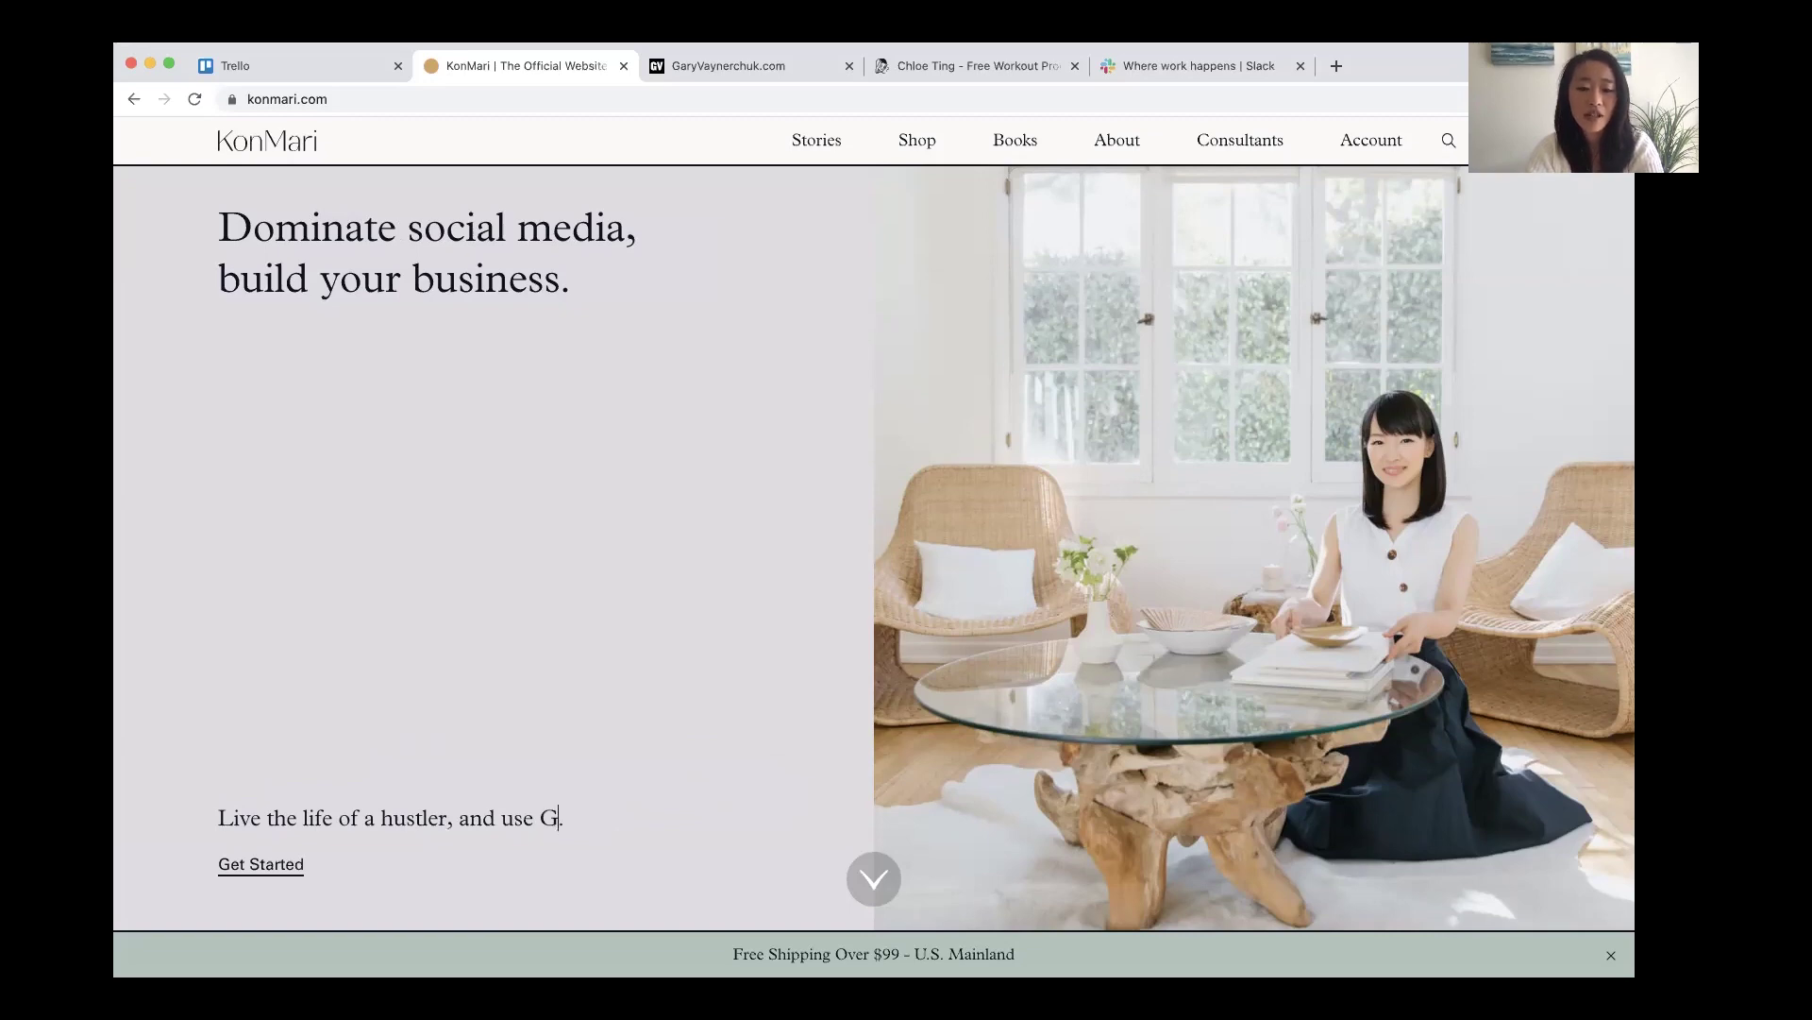
{"action": "type", "text": "s "}
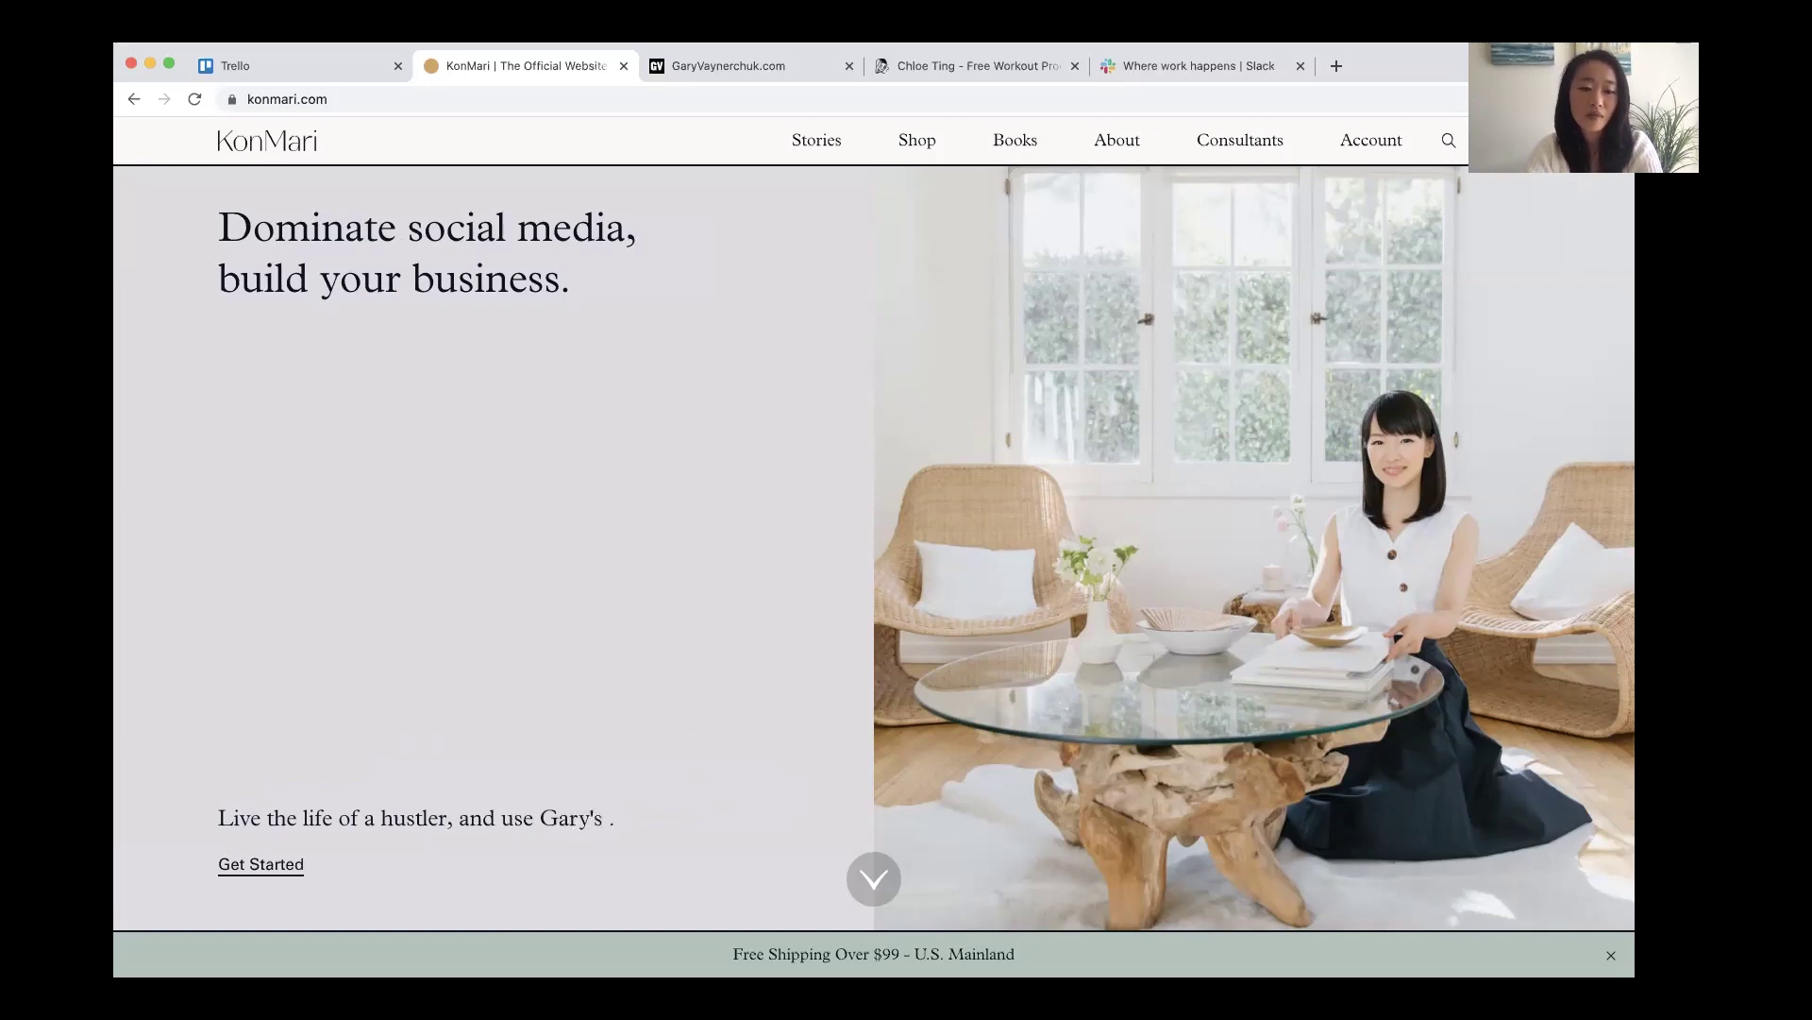
{"action": "type", "text": "no-bs "}
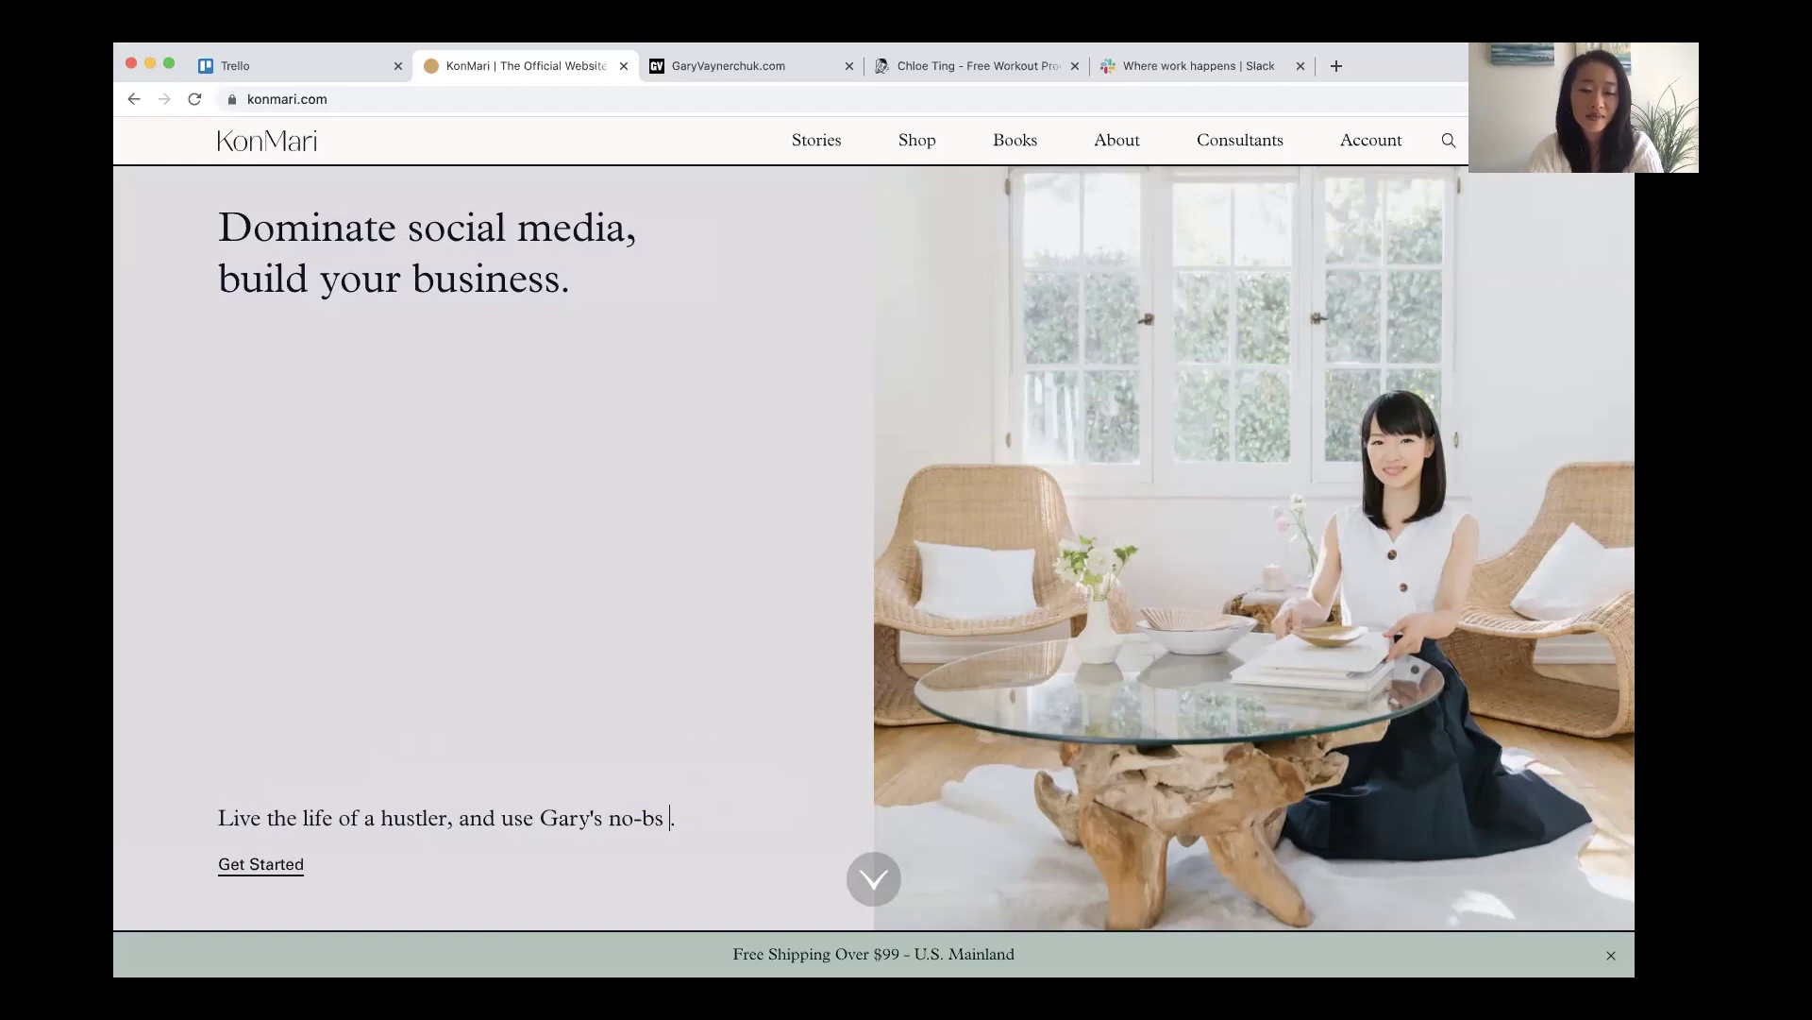
{"action": "type", "text": "advice"}
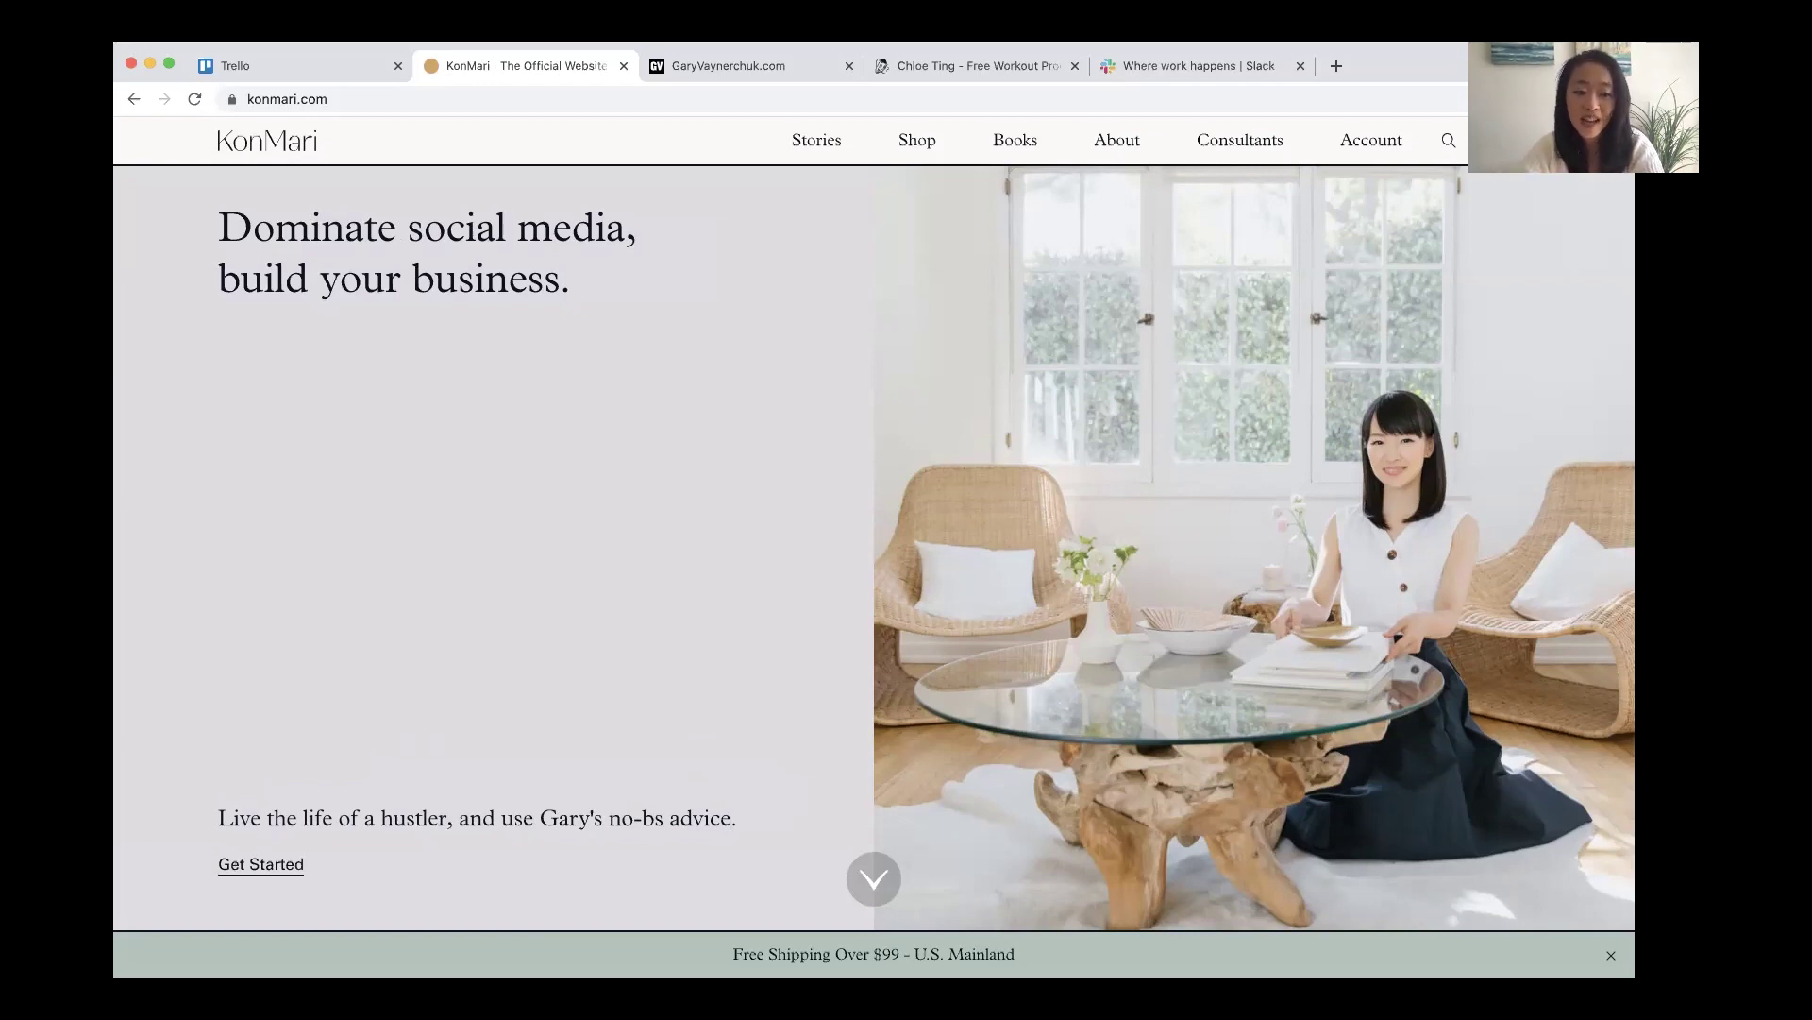
{"action": "type", "text": "#Ask G"}
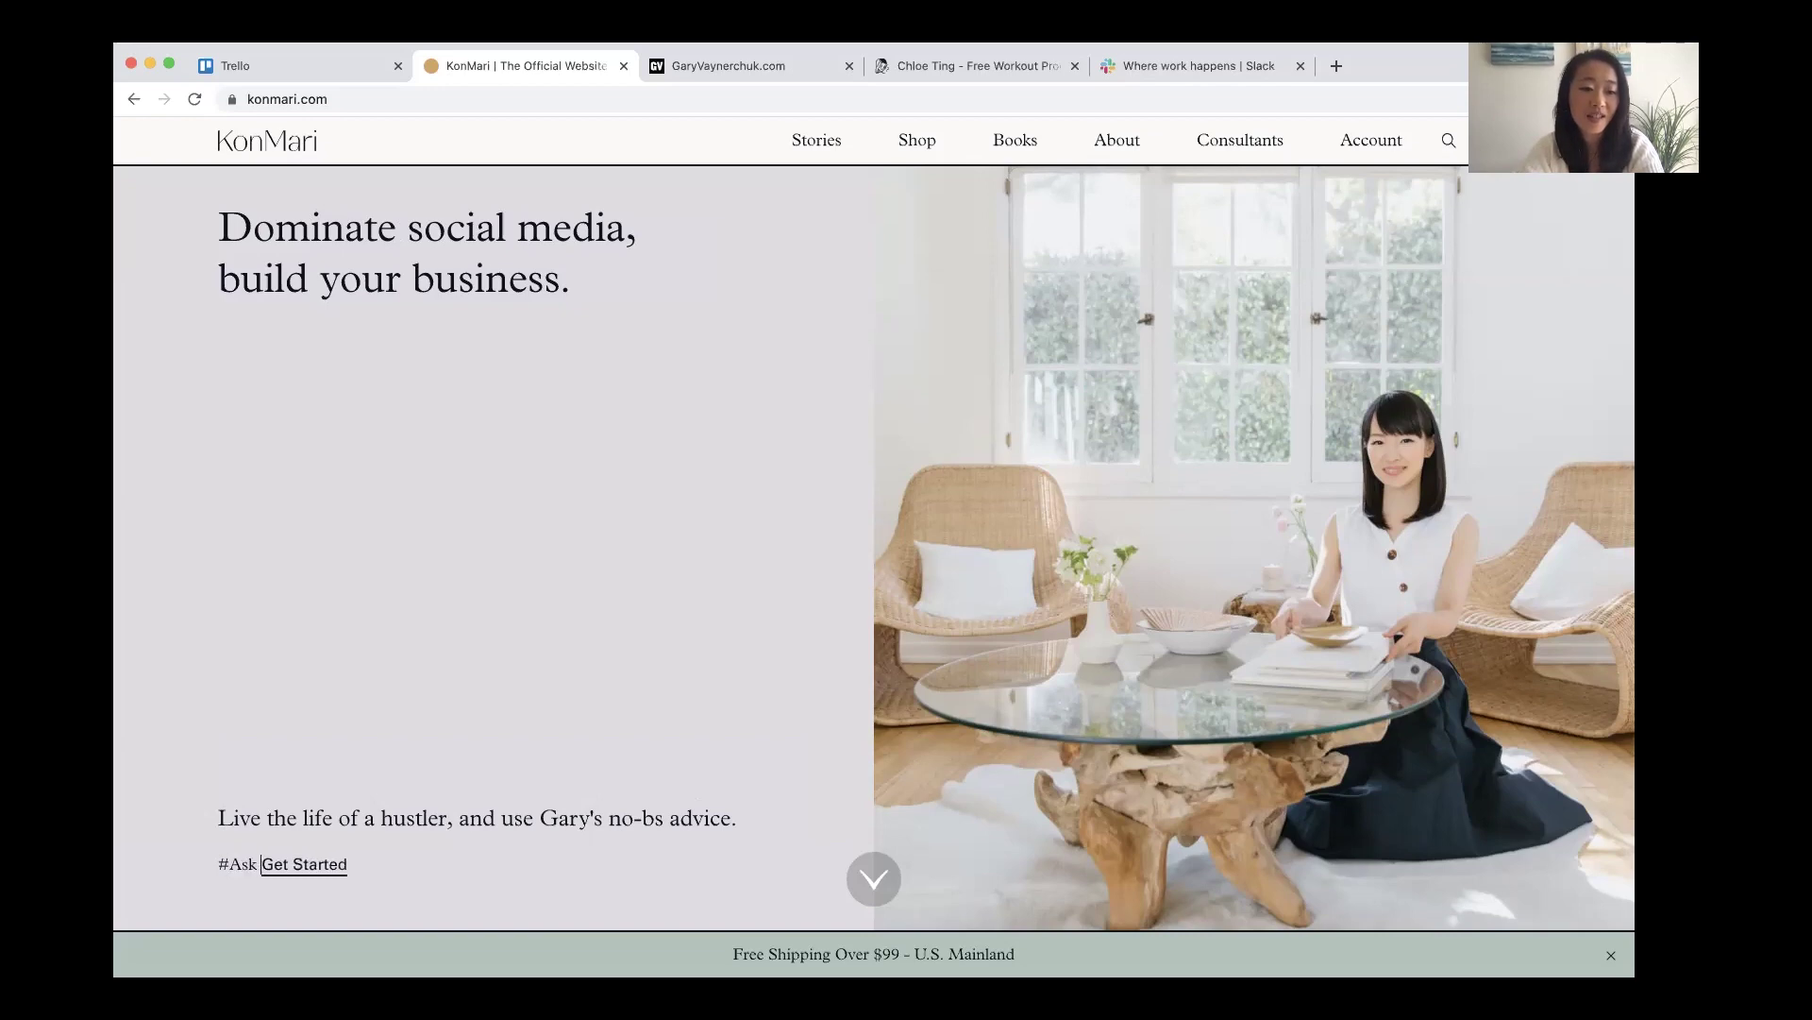
{"action": "type", "text": "ary"}
Replace the Get Started link text so the call to action reads '#AskGaryVee'.
{"action": "key", "text": "shift+Right"}
{"action": "key", "text": "shift+Right"}
{"action": "key", "text": "shift+Right"}
{"action": "key", "text": "shift+Right"}
{"action": "key", "text": "shift+Right"}
{"action": "key", "text": "shift+Right"}
{"action": "key", "text": "shift+Right"}
{"action": "key", "text": "shift+Right"}
{"action": "key", "text": "shift+Right"}
{"action": "key", "text": "shift+Right"}
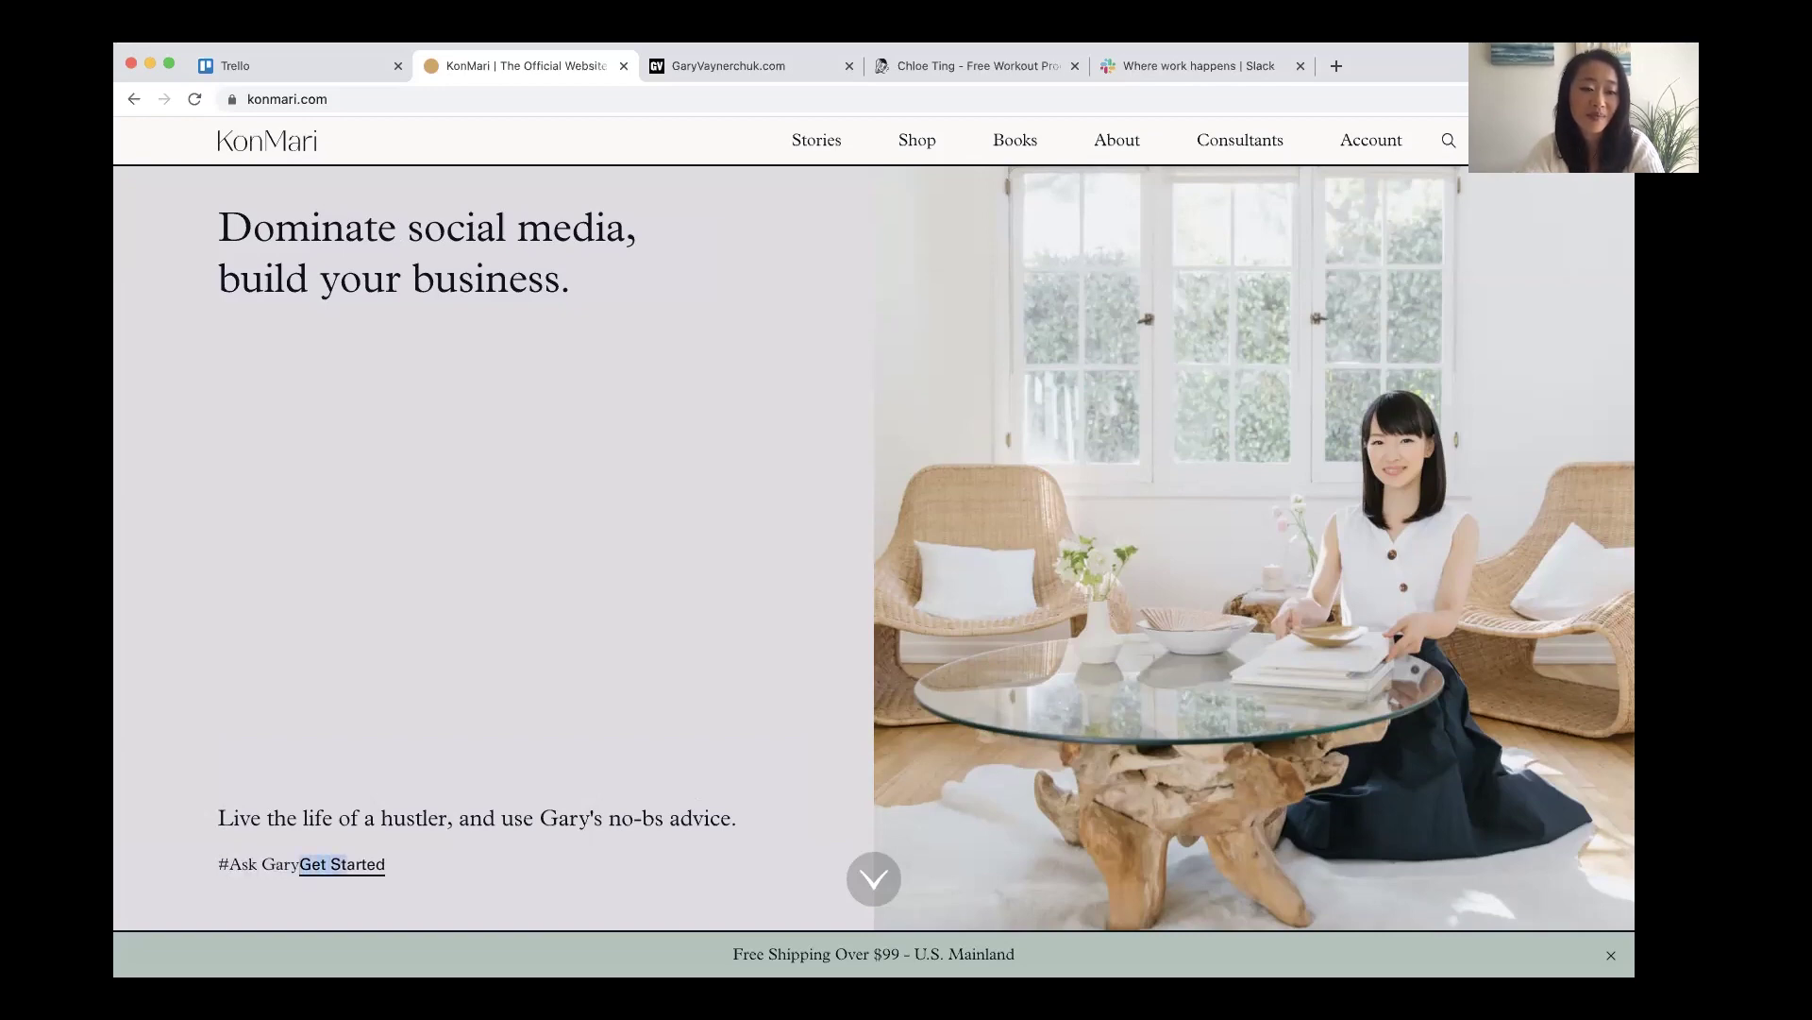
{"action": "key", "text": "shift+Right"}
{"action": "key", "text": "BackSpace"}
{"action": "type", "text": "V"}
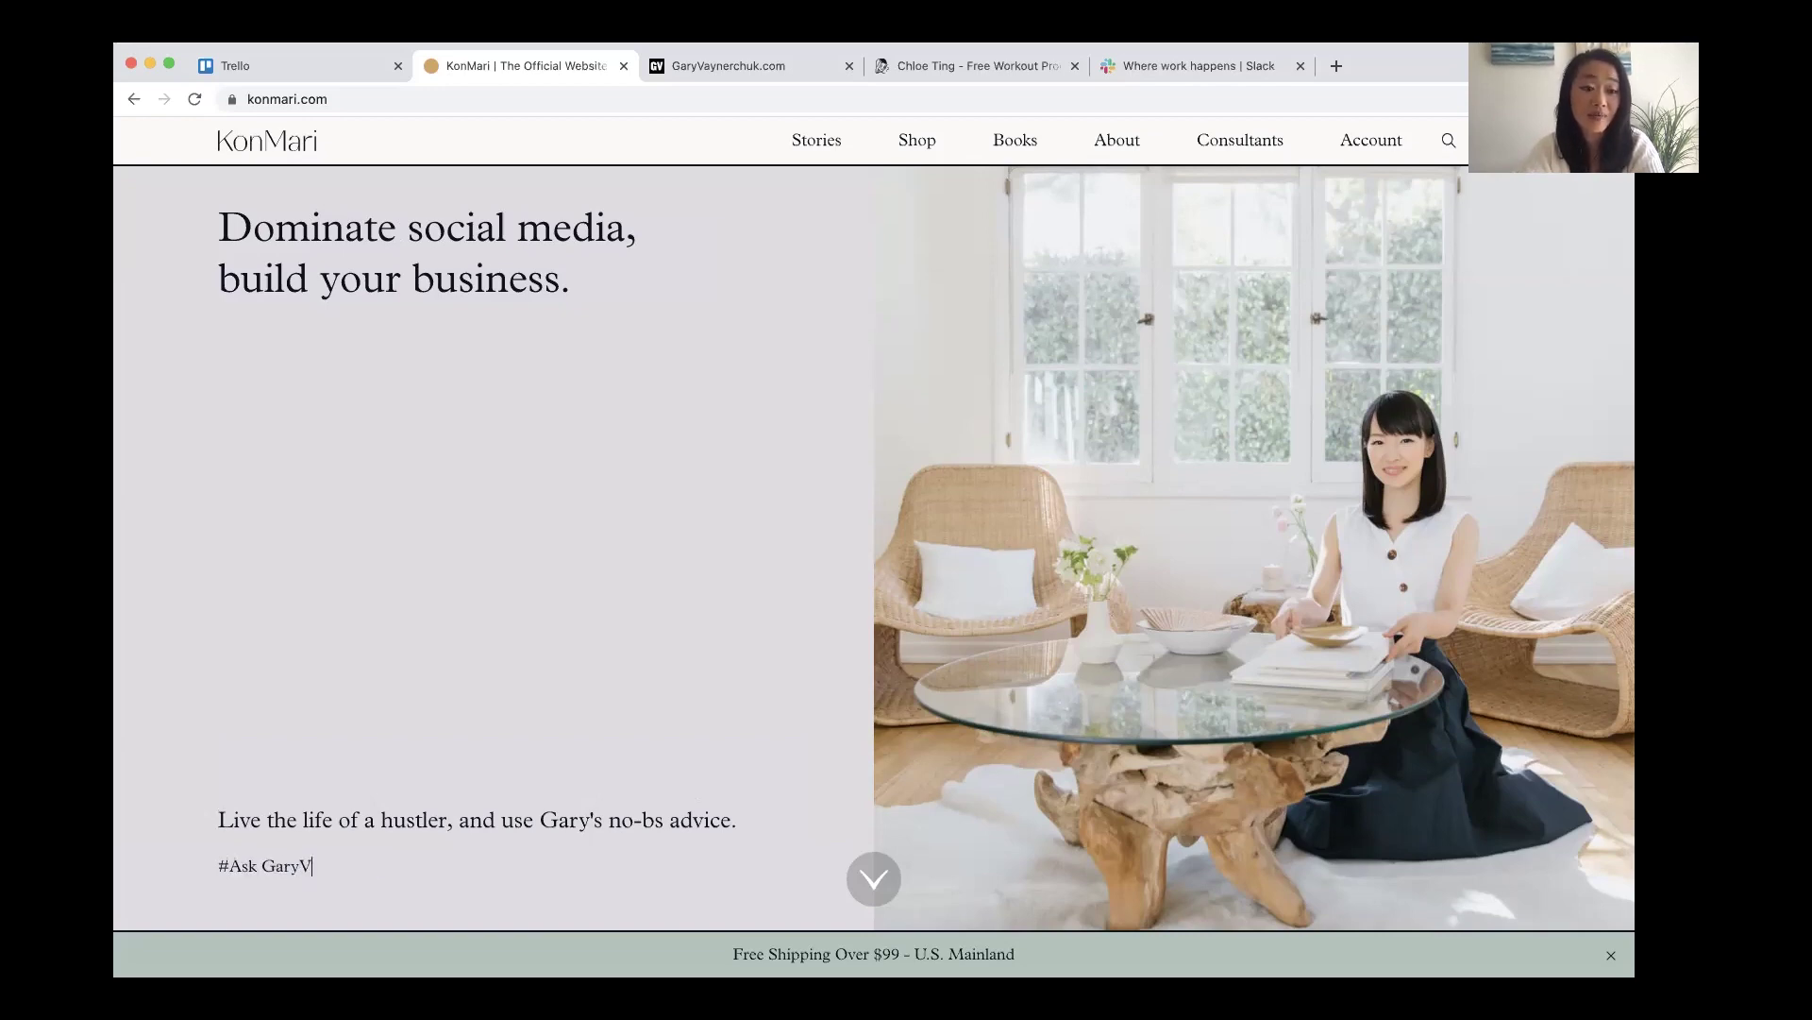
{"action": "type", "text": "ee"}
{"action": "key", "text": "Left"}
{"action": "key", "text": "BackSpace"}
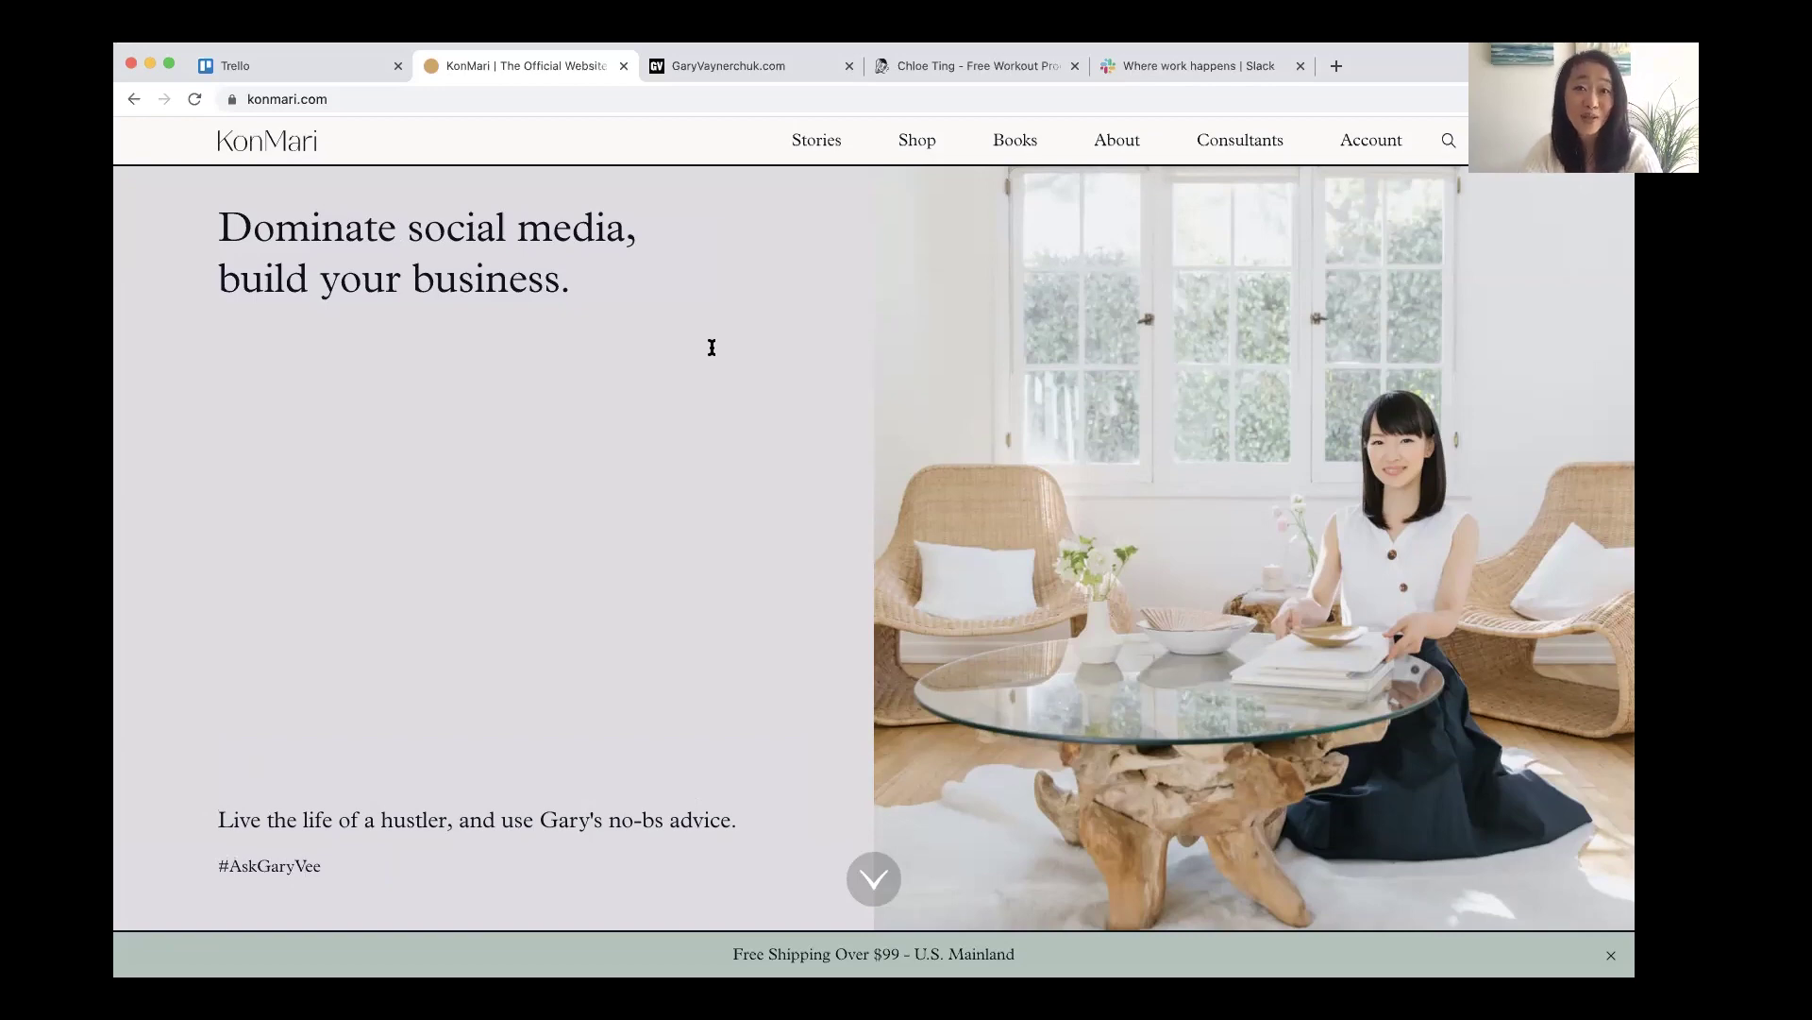
Review the GaryVaynerchuk.com and KonMari tabs, then switch to the Slack tab.
{"action": "left_click", "coordinate": [761, 62]}
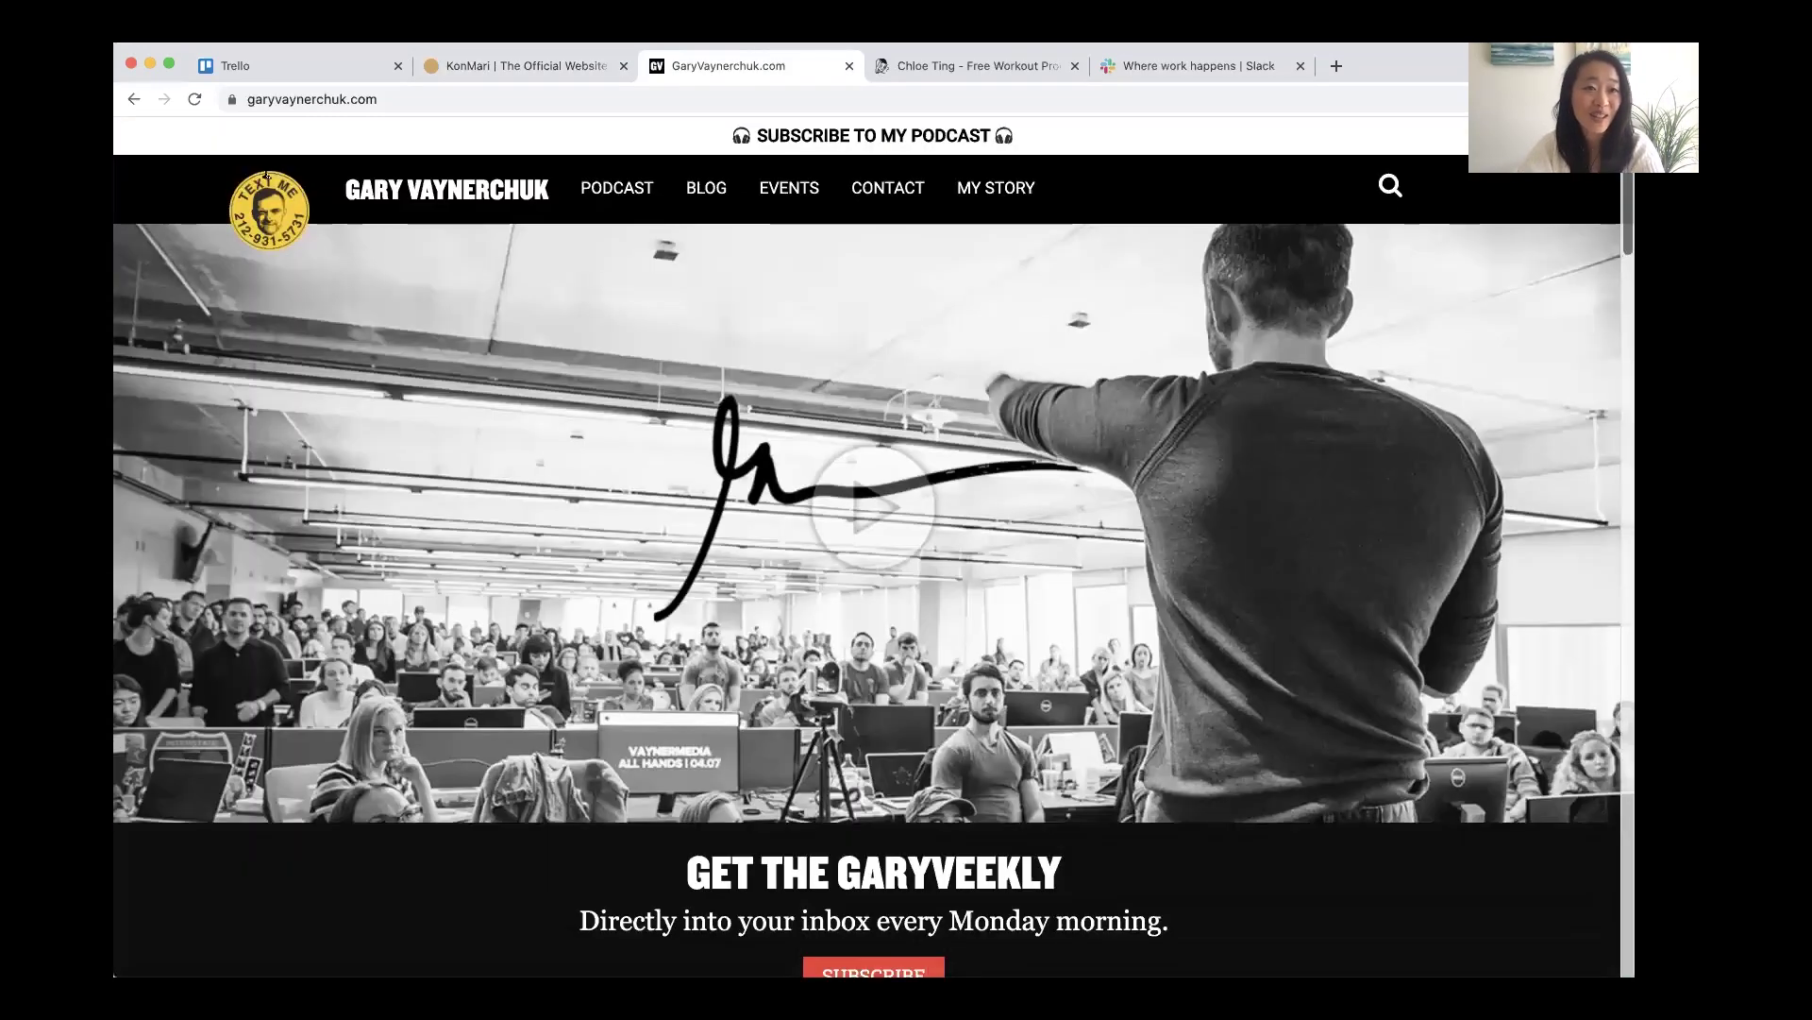
{"action": "left_click", "coordinate": [543, 66]}
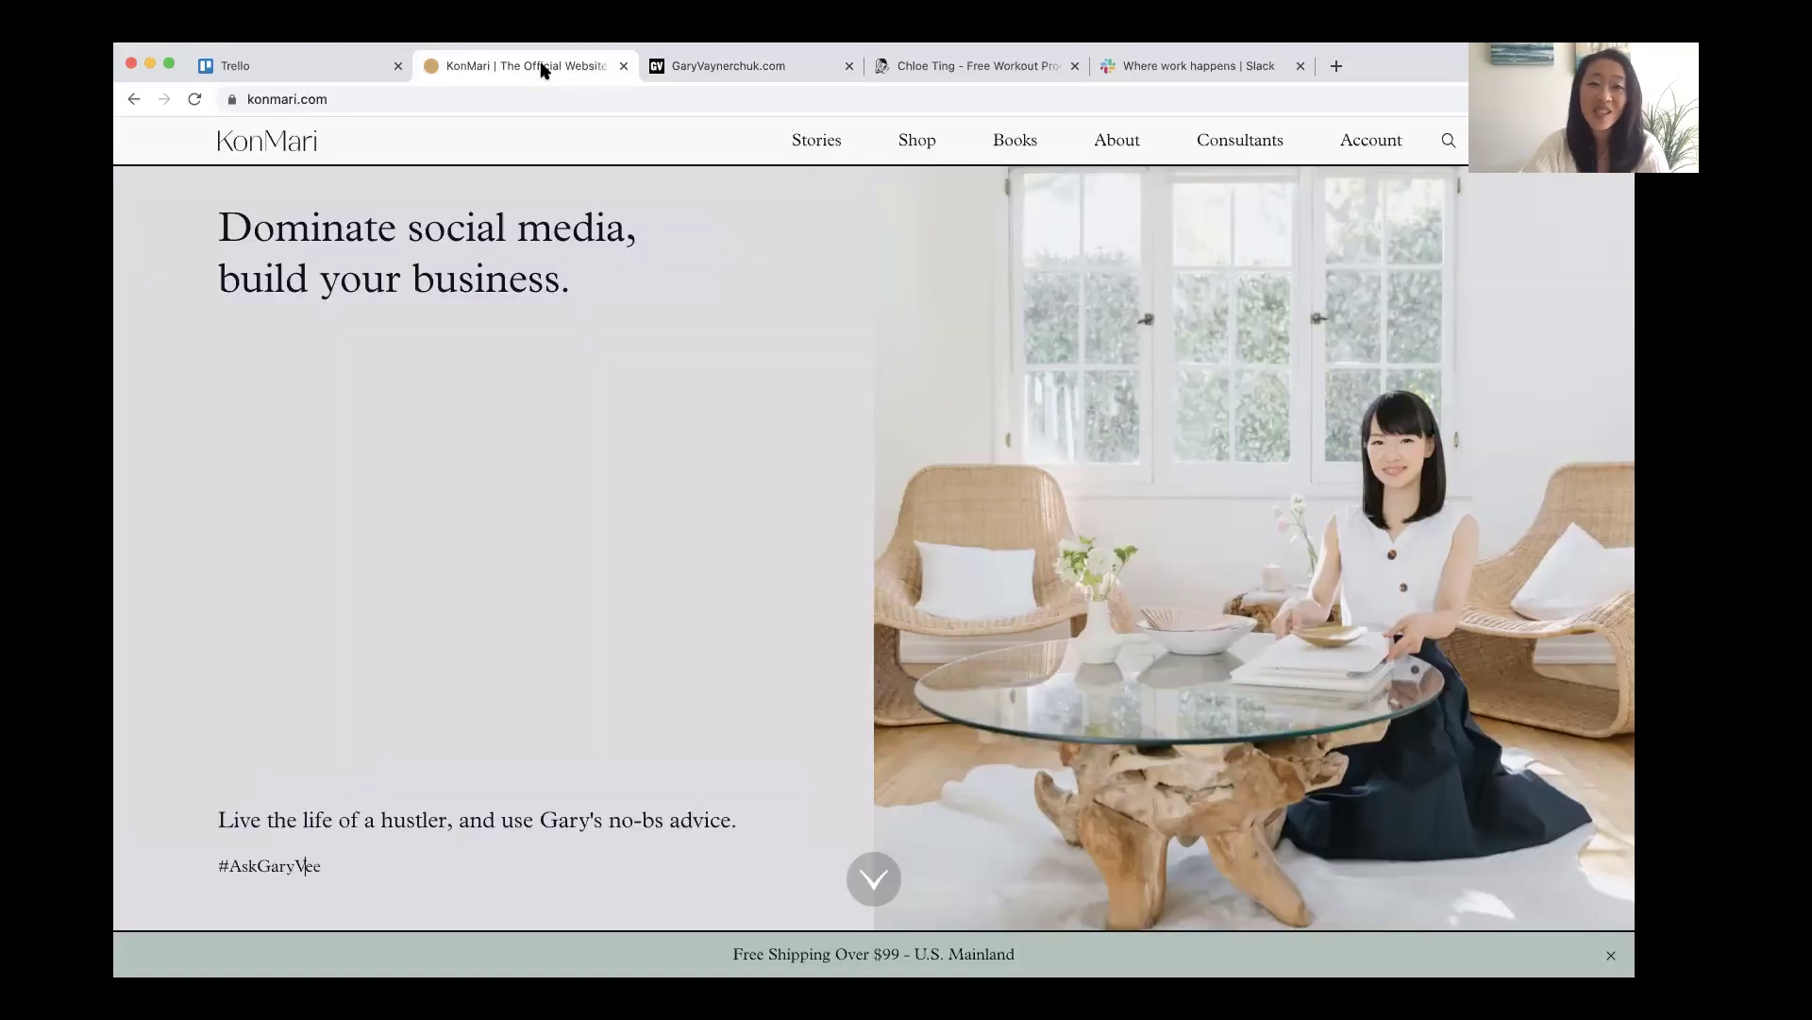
{"action": "key", "text": "super+9"}
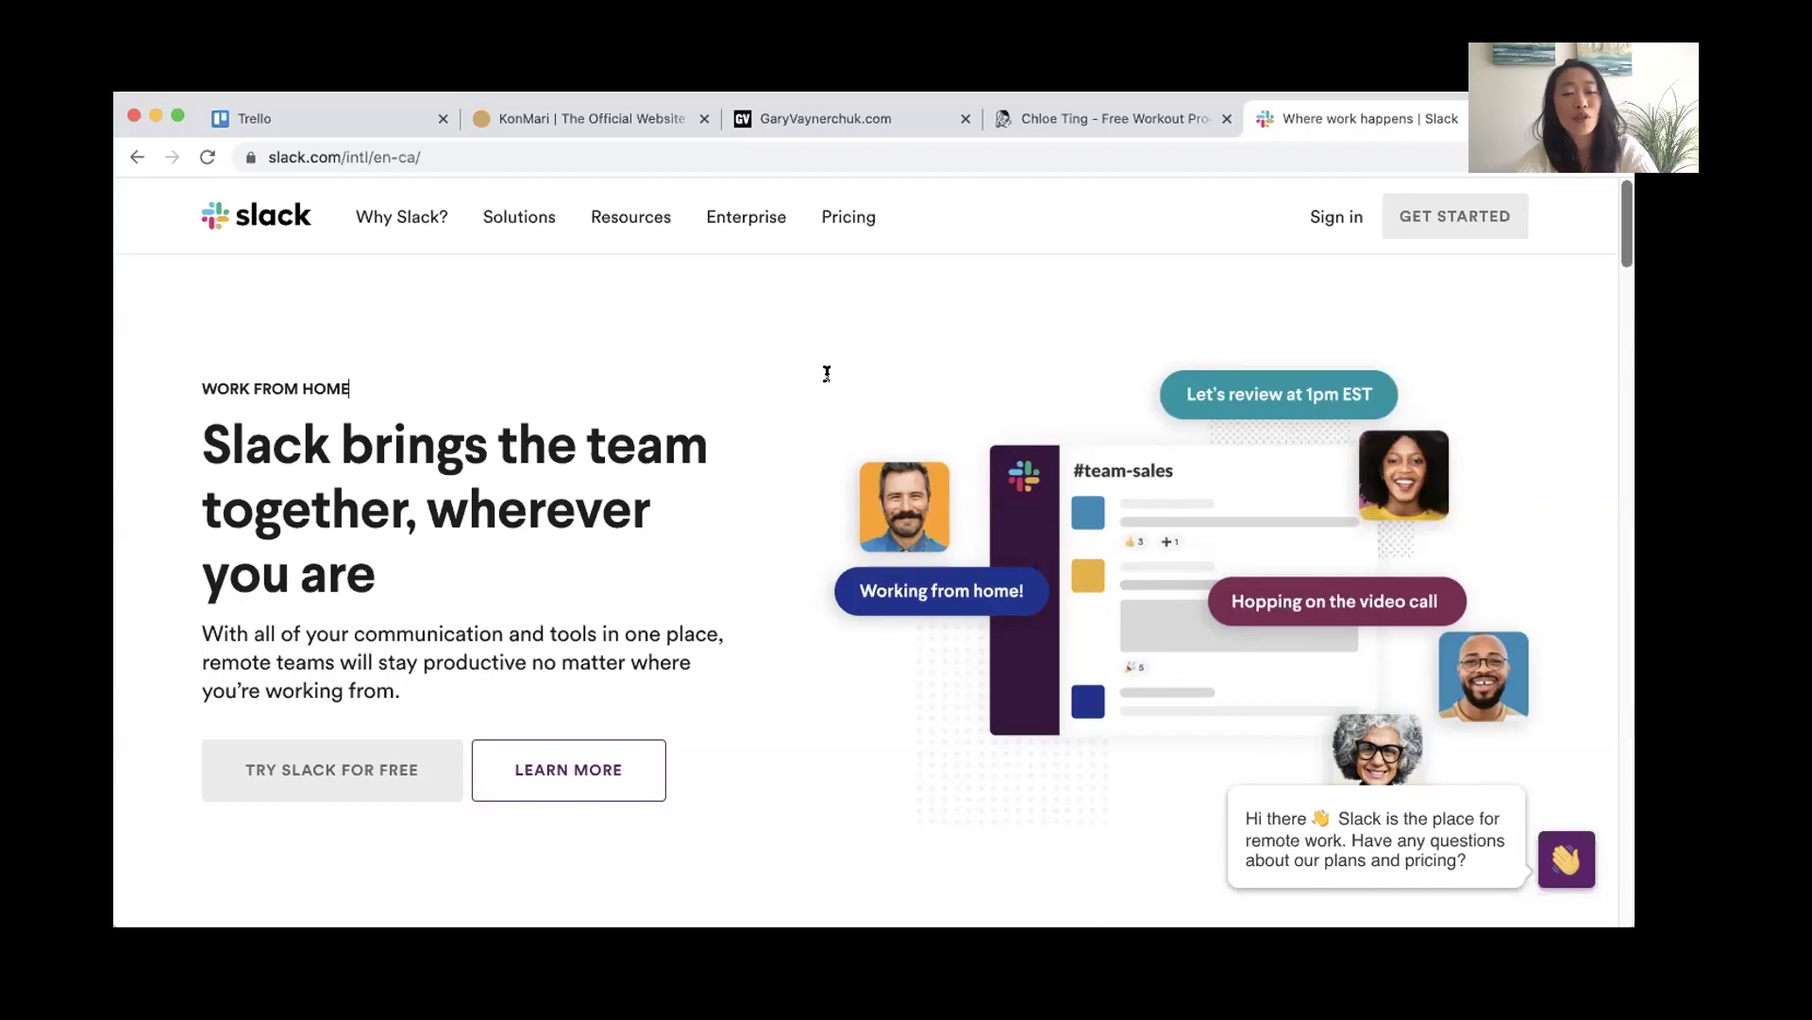
{"action": "left_click", "coordinate": [1139, 113]}
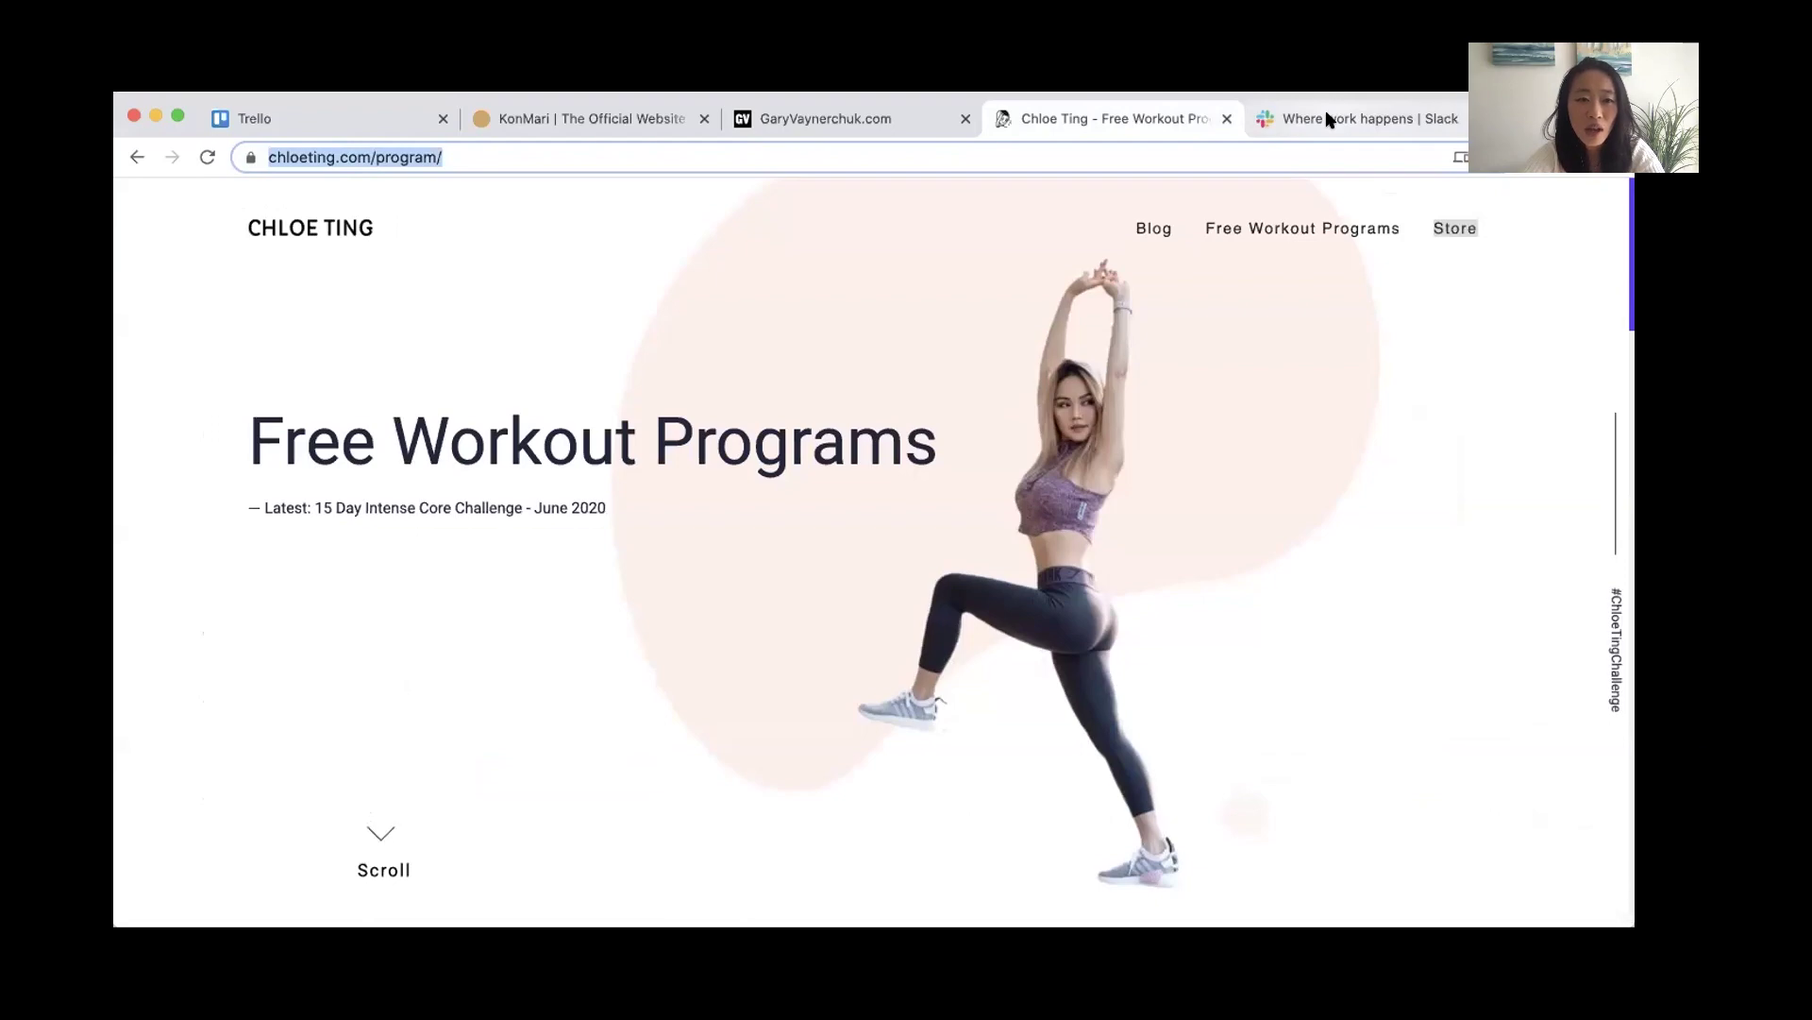
{"action": "scroll", "coordinate": [1104, 444], "scroll_direction": "down", "scroll_amount": 15}
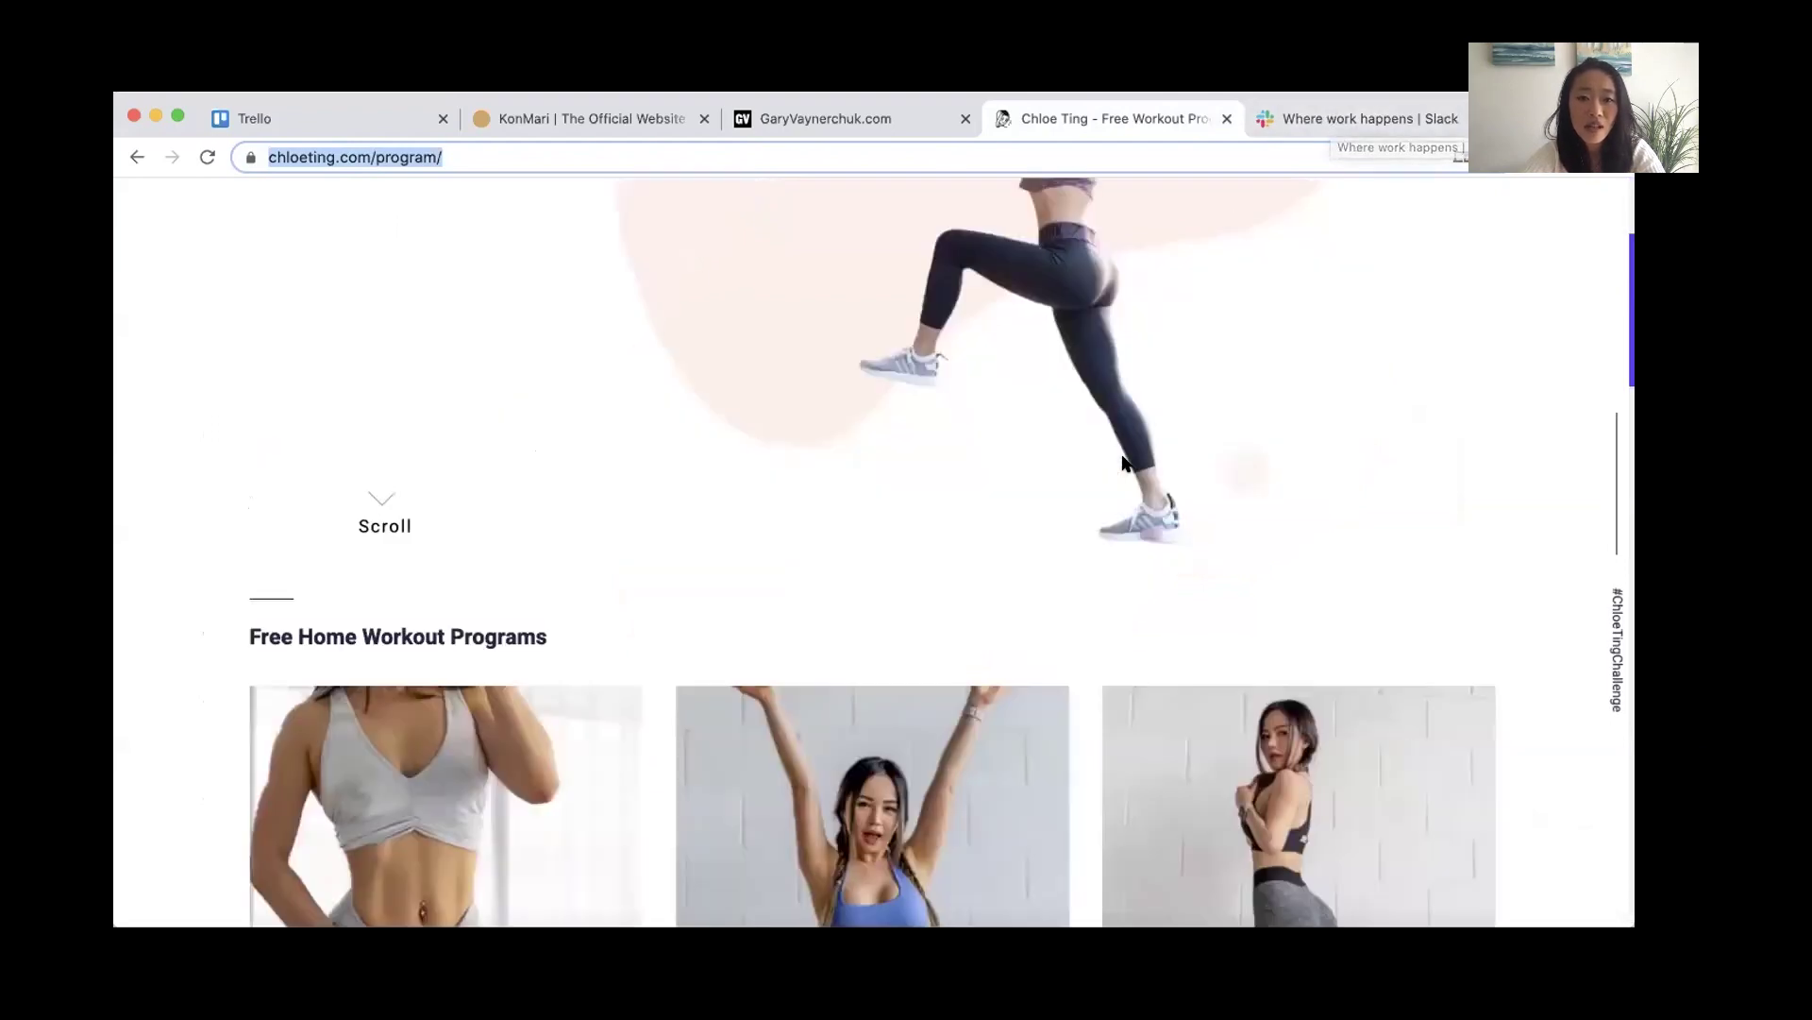
{"action": "scroll", "coordinate": [1123, 465], "scroll_direction": "down", "scroll_amount": 5}
{"action": "scroll", "coordinate": [1122, 462], "scroll_direction": "up", "scroll_amount": 20}
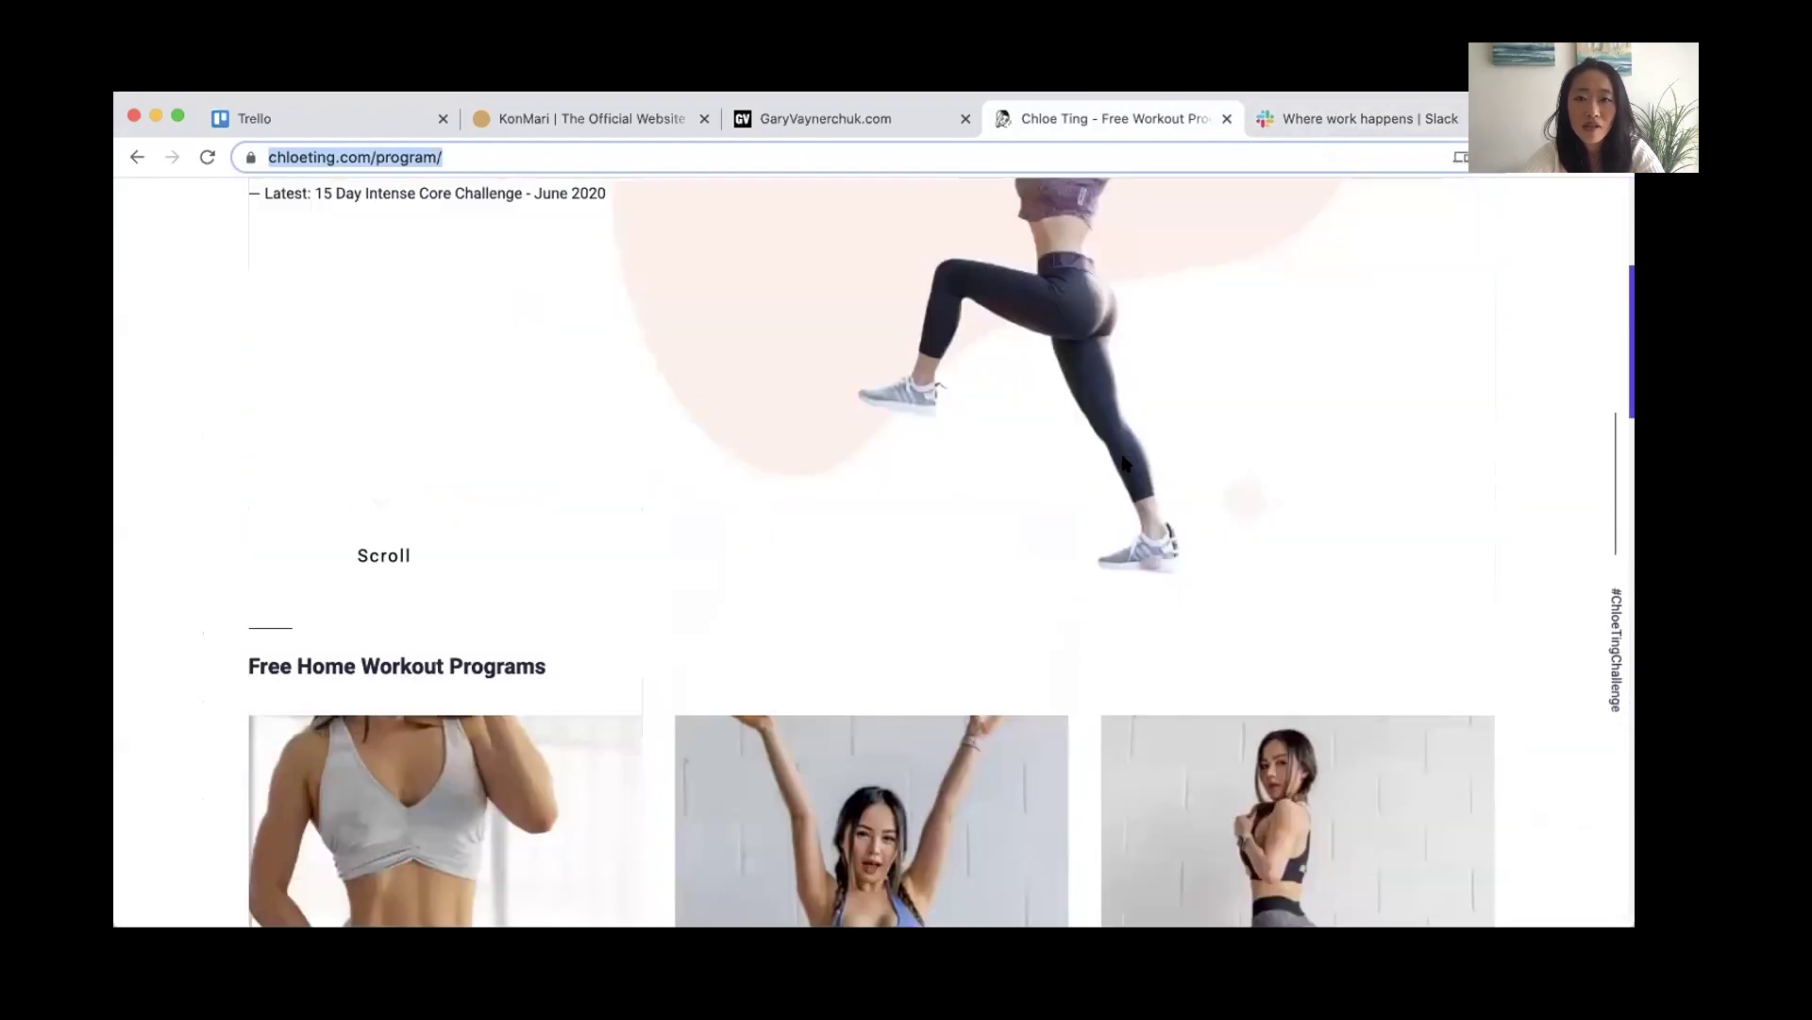
{"action": "left_click", "coordinate": [1348, 121]}
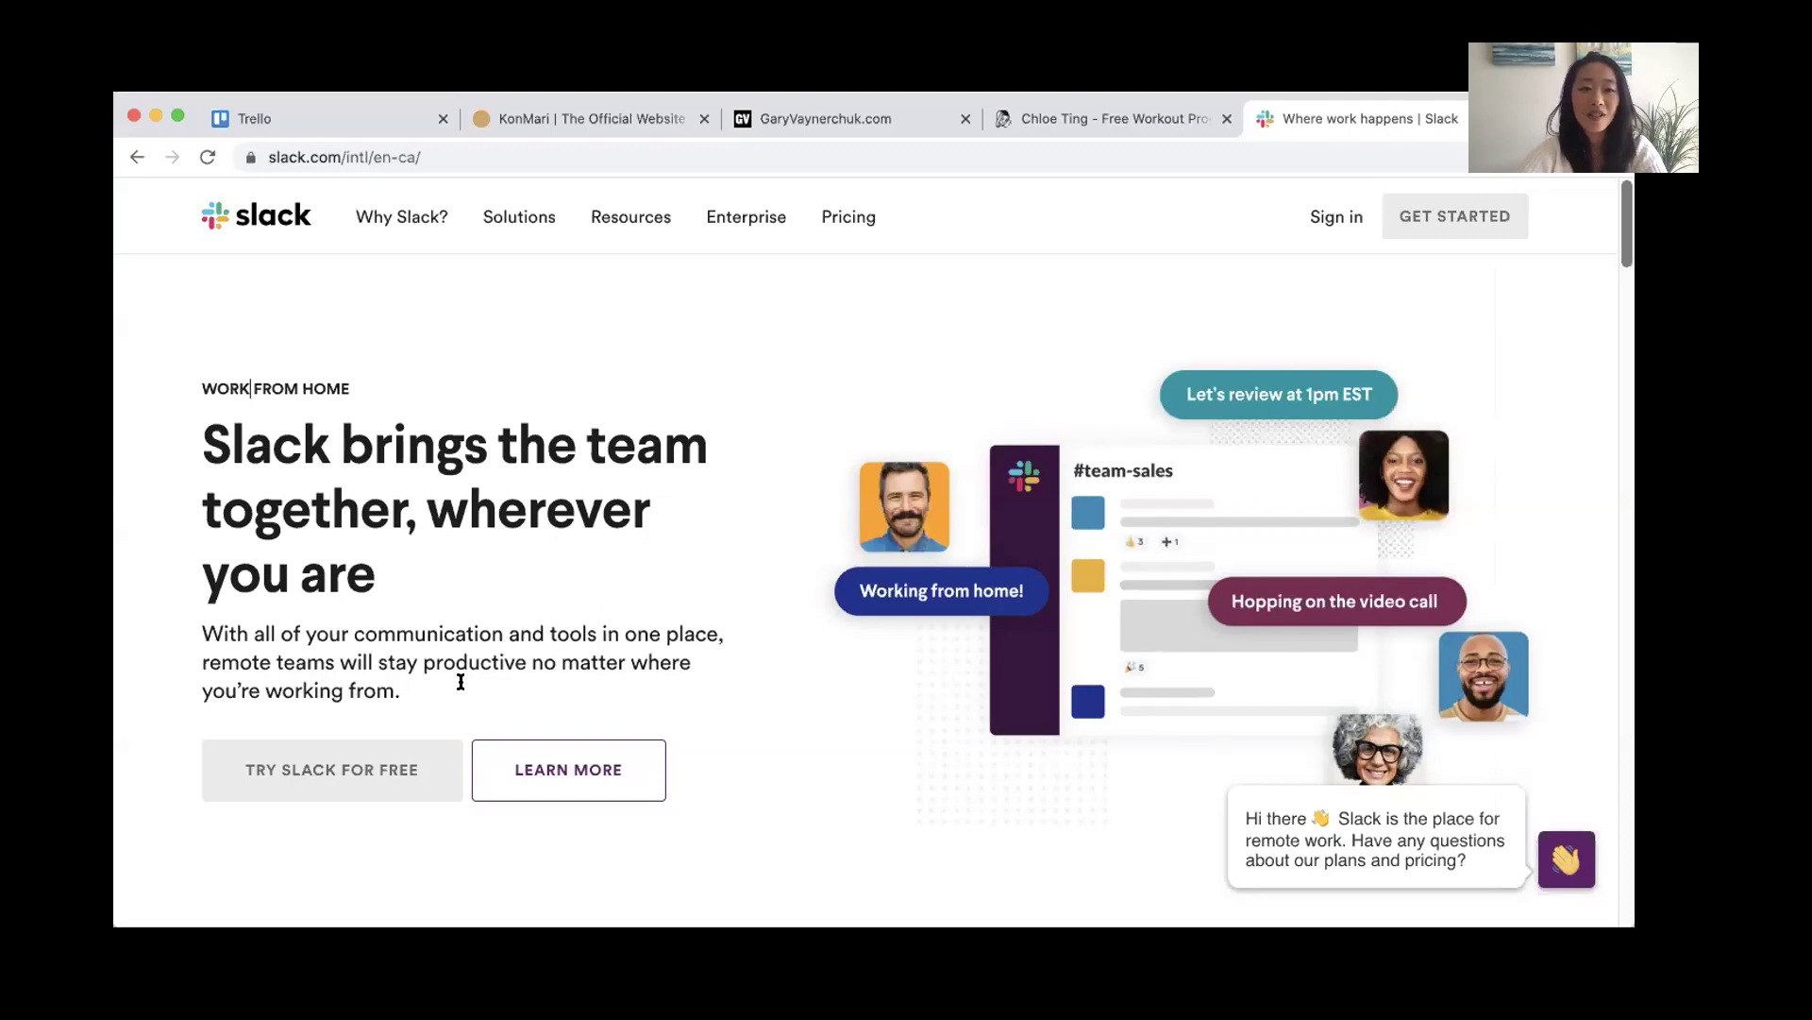
Insert '(OUT)' after WORK so the eyebrow label reads 'WORK(OUT) FROM HOME'.
{"action": "type", "text": "(OUT)"}
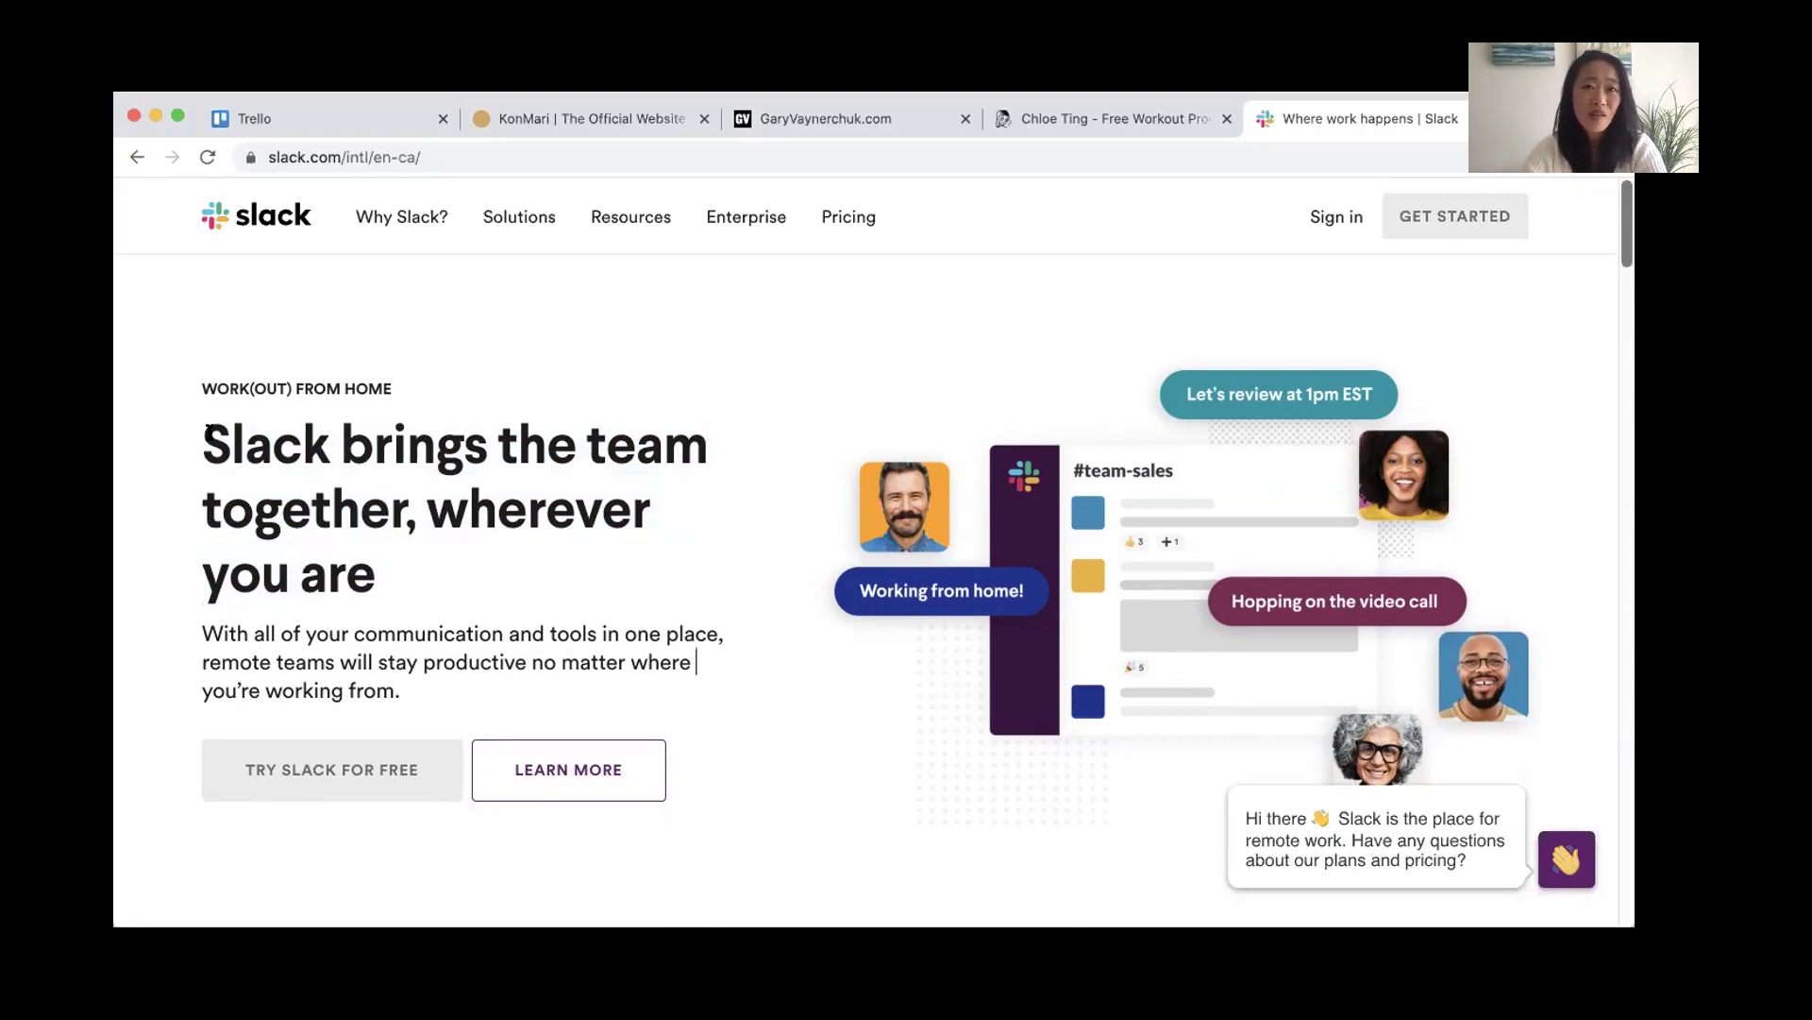
Rewrite the Slack hero heading as 'Stuck at home? Stay active for free with these workouts'.
{"action": "left_click", "coordinate": [180, 429]}
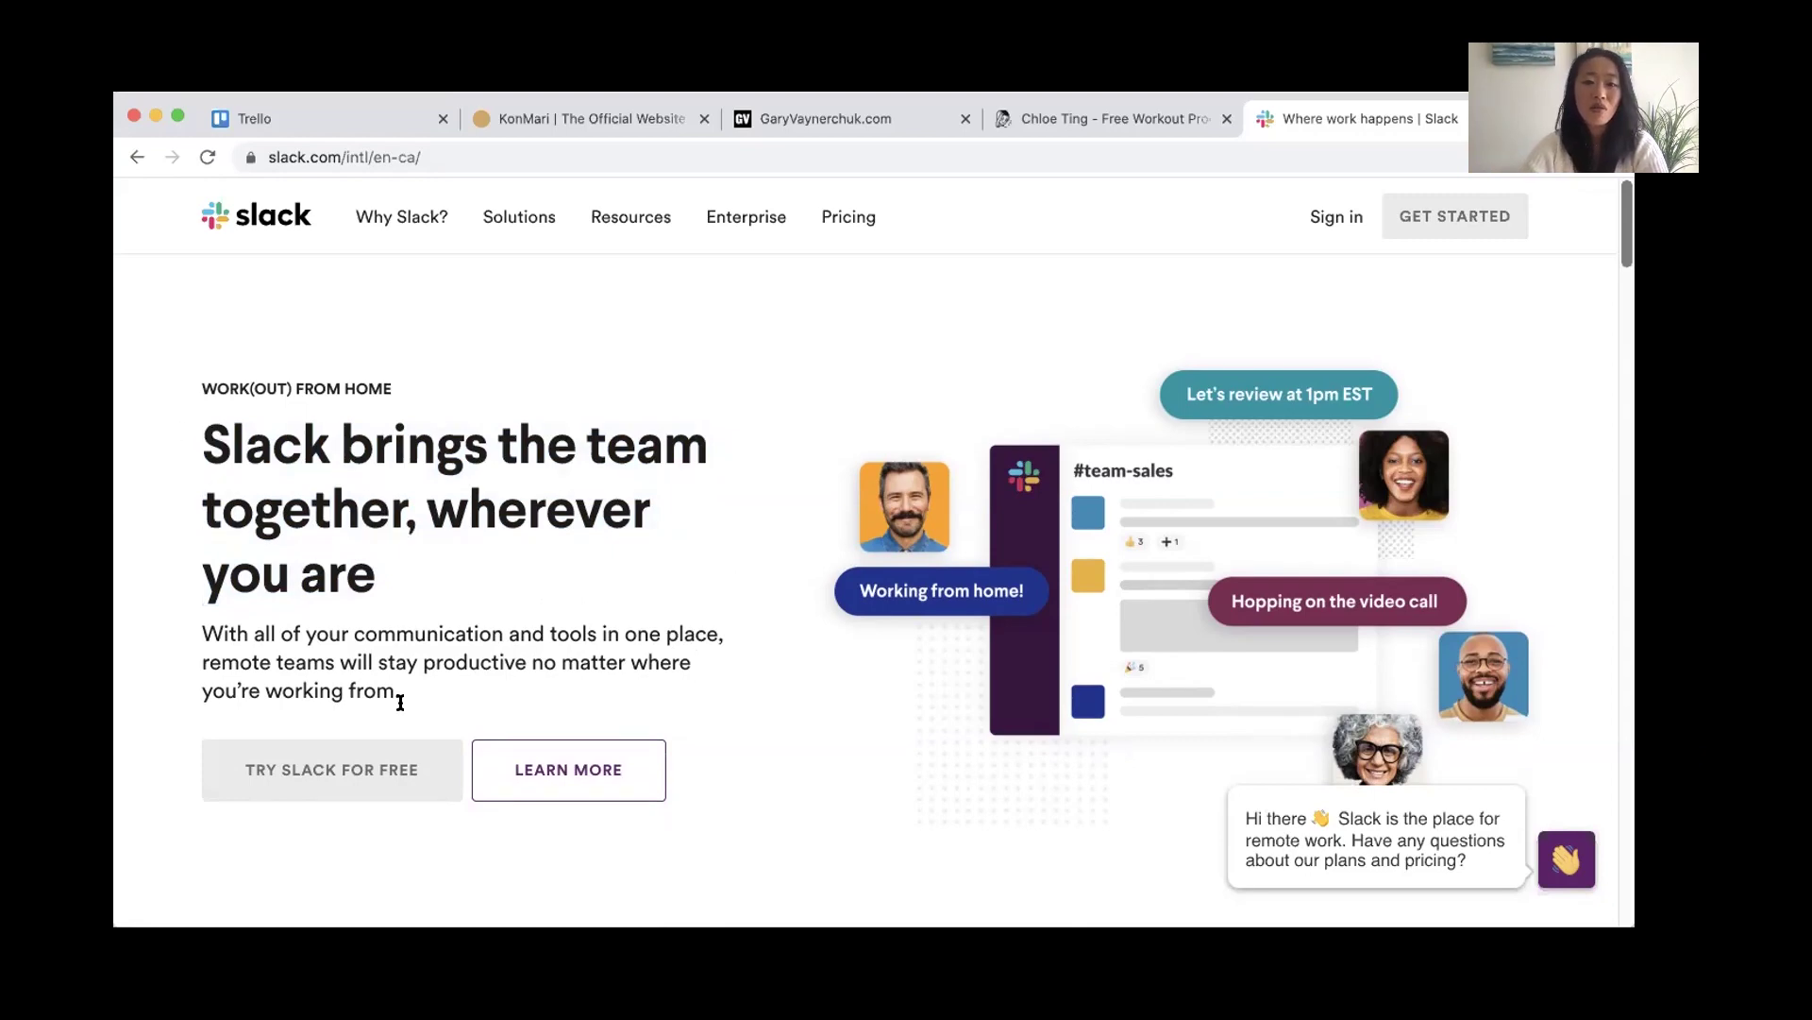
{"action": "type", "text": "Stuck at "}
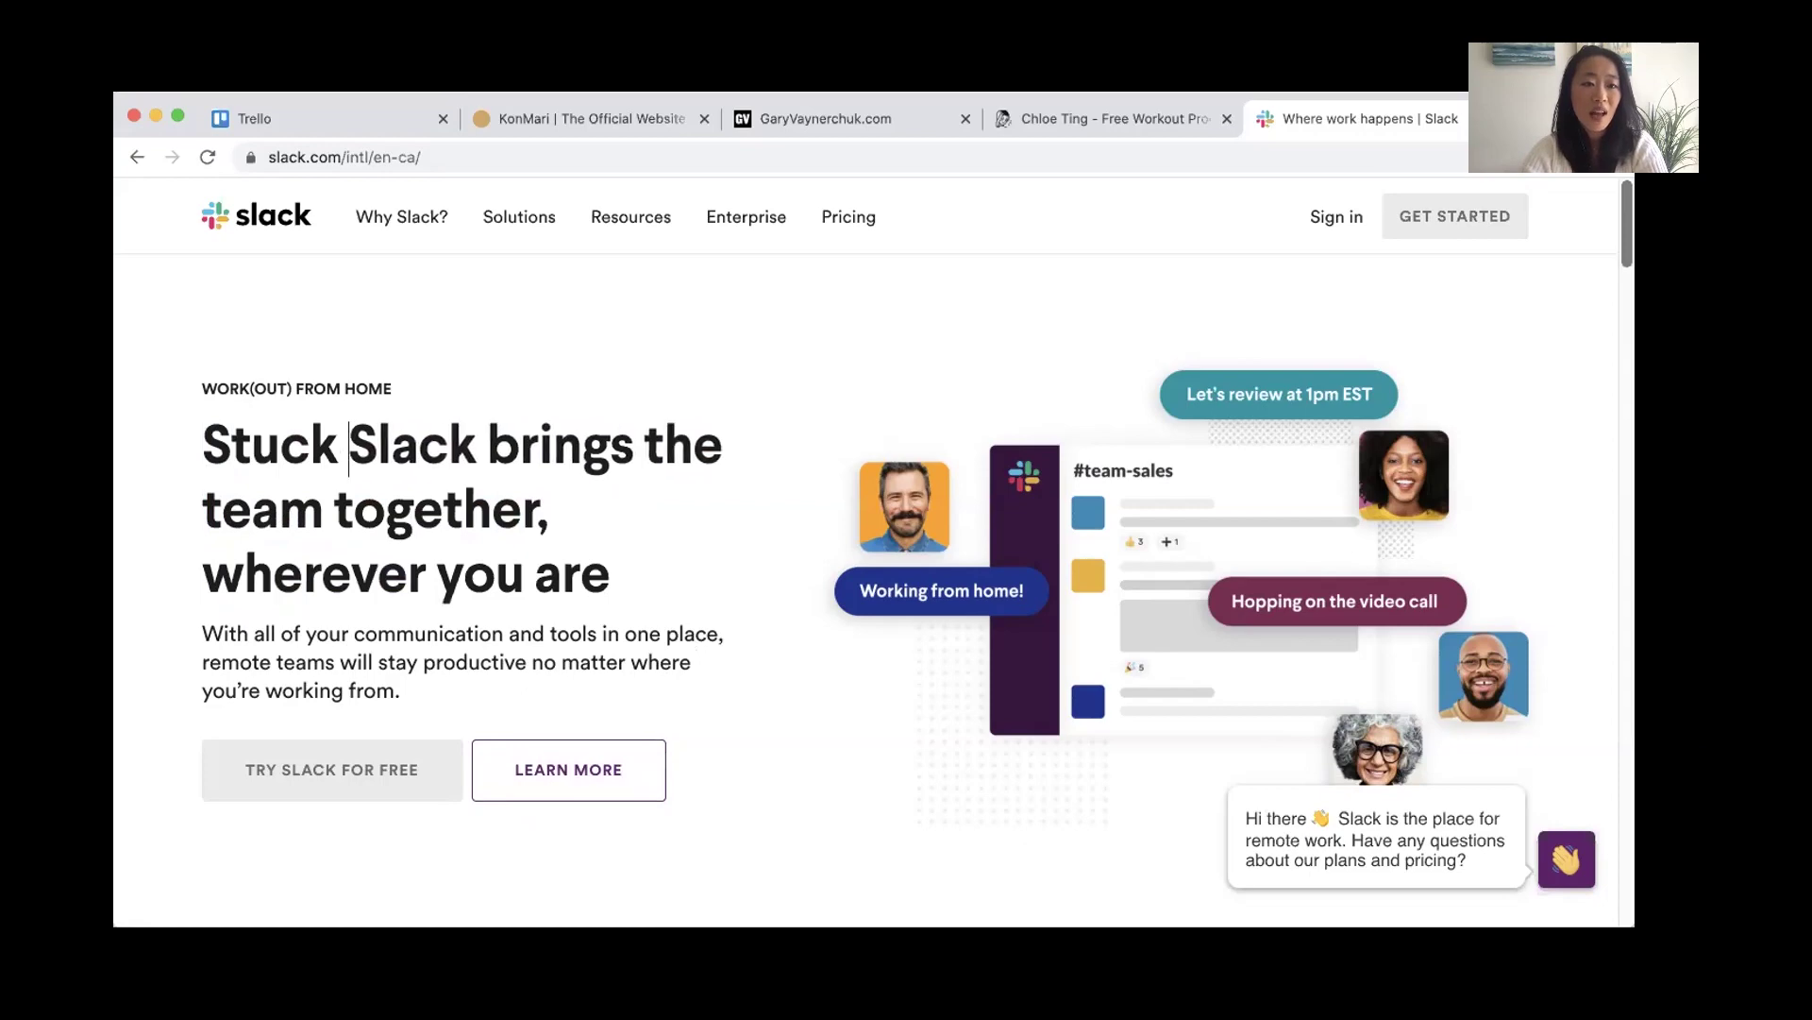
{"action": "type", "text": "home? Sla"}
{"action": "key", "text": "BackSpace"}
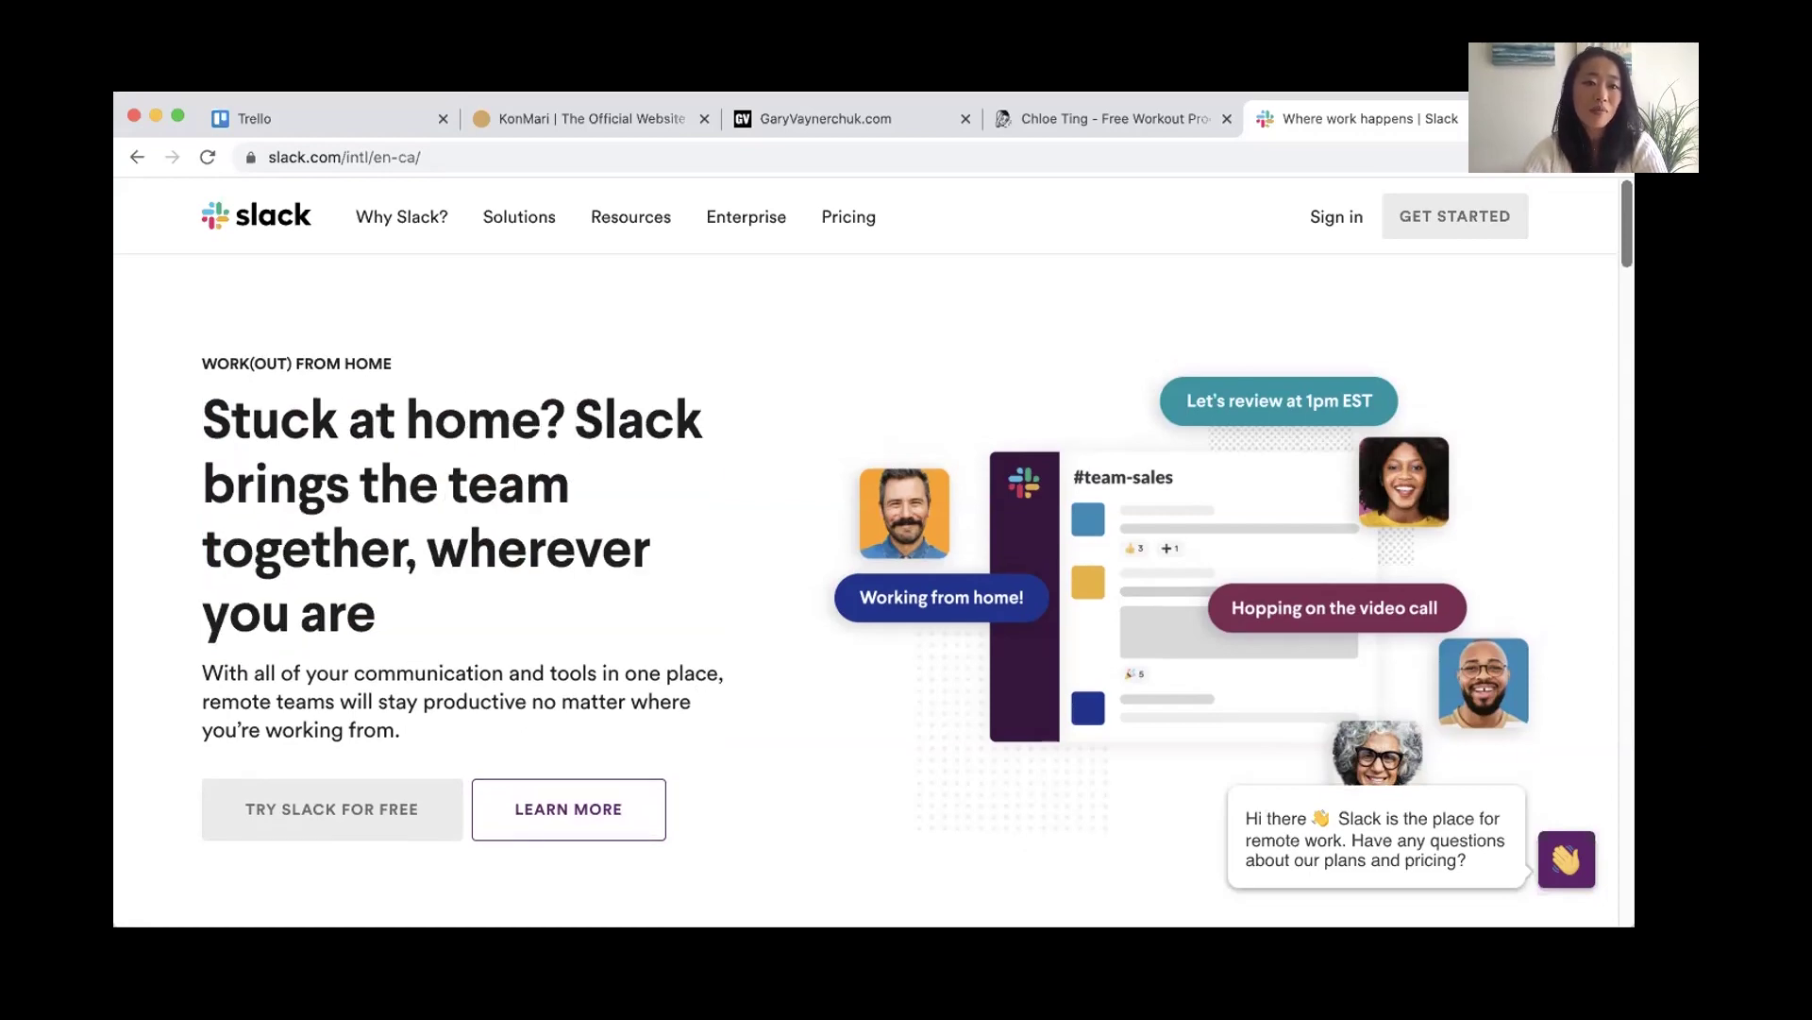
{"action": "key", "text": "shift+Down"}
{"action": "key", "text": "shift+Down"}
{"action": "key", "text": "shift+Down"}
{"action": "key", "text": "BackSpace"}
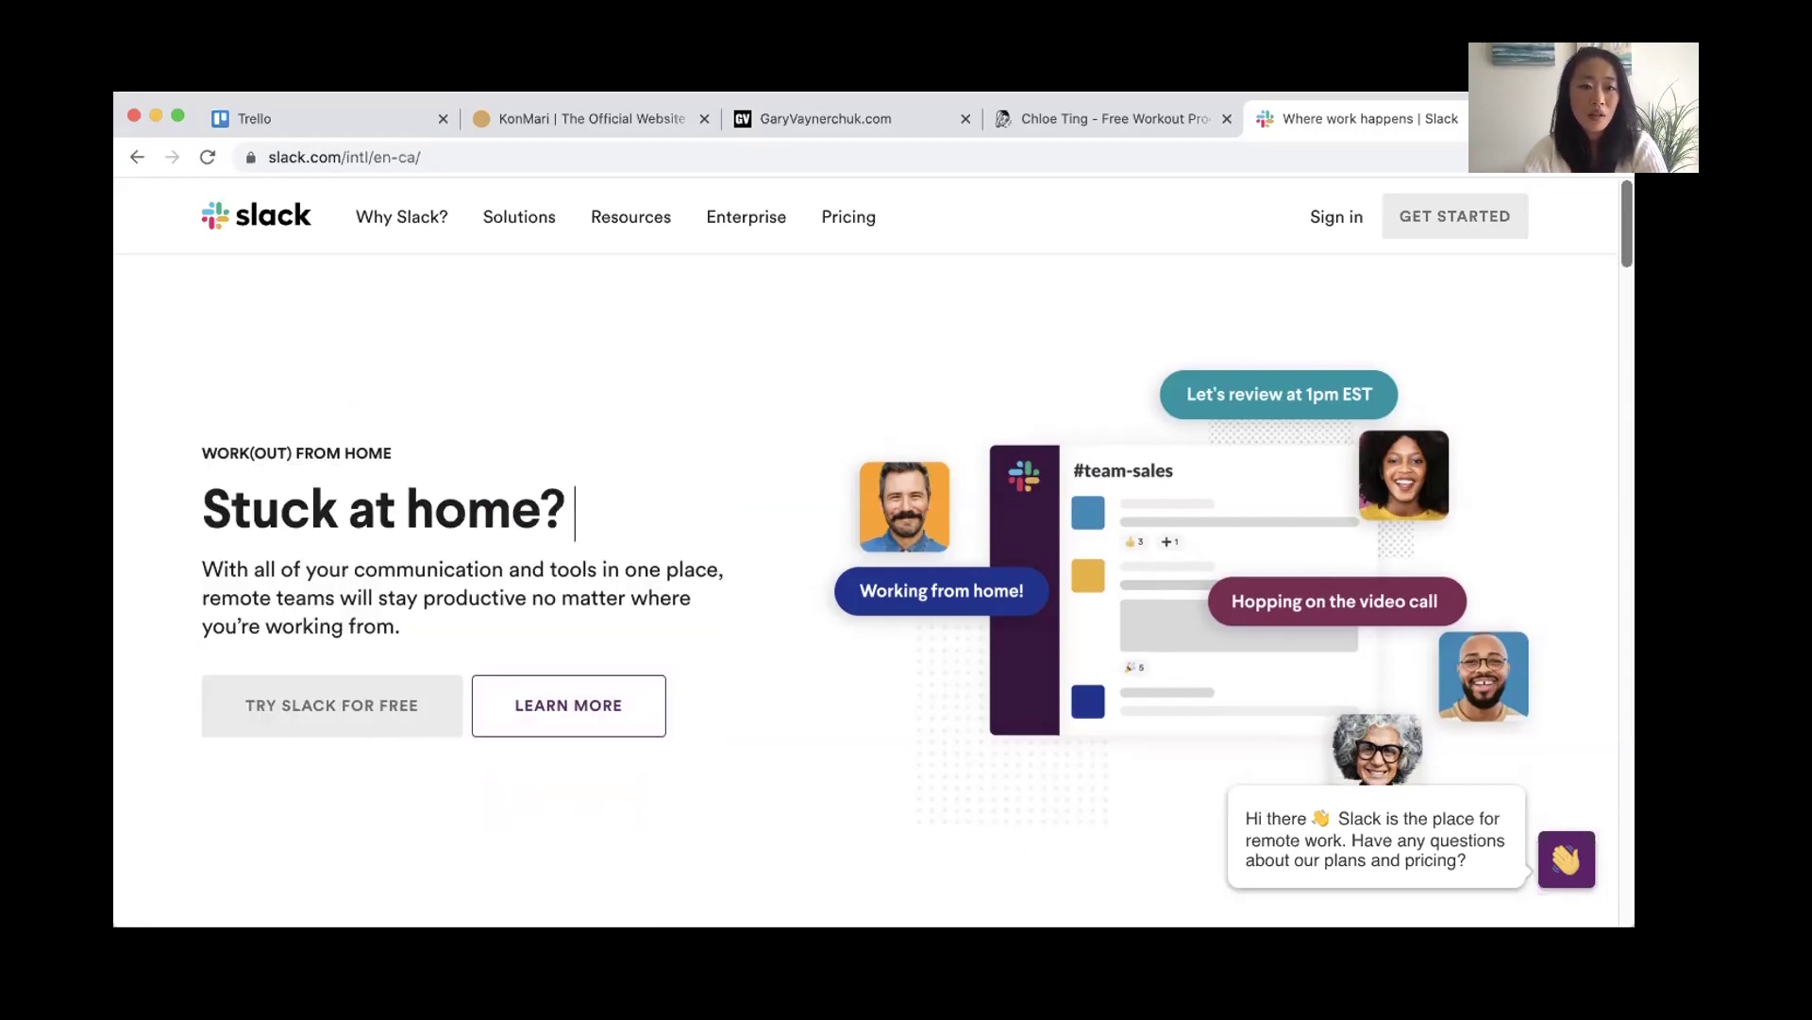
{"action": "type", "text": "Stay"}
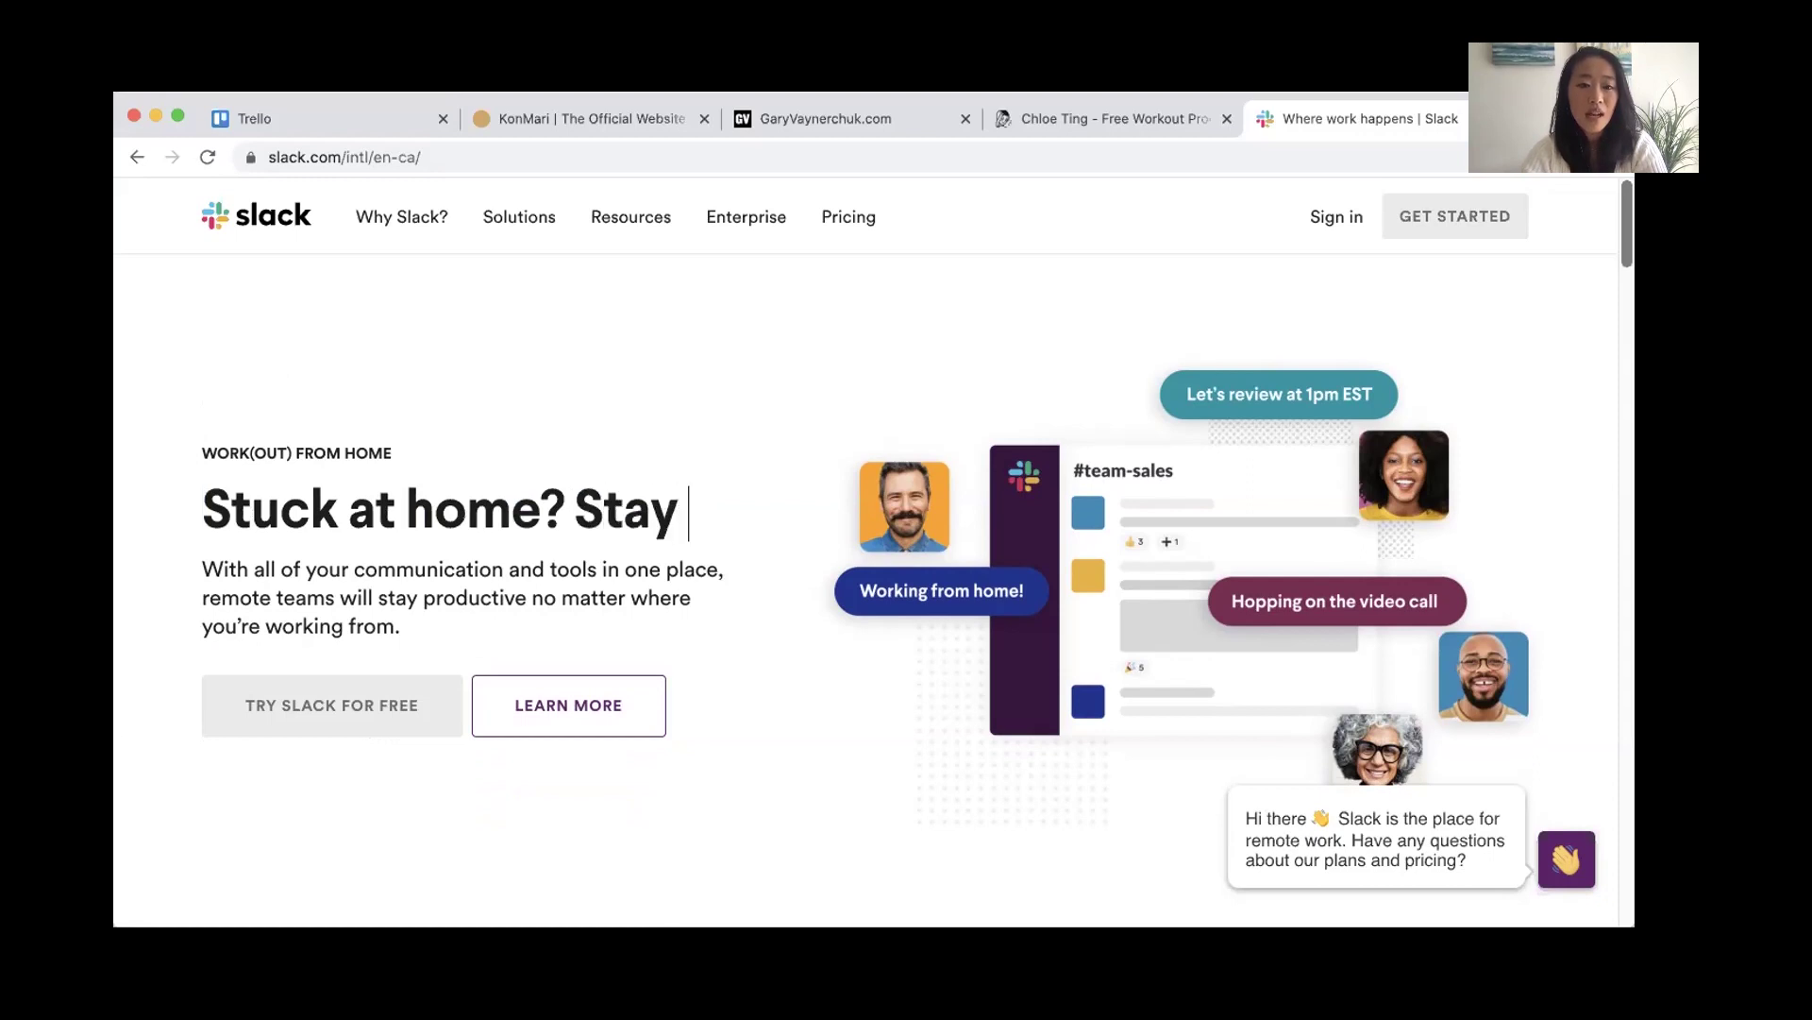
{"action": "type", "text": " active with"}
{"action": "key", "text": "BackSpace"}
{"action": "key", "text": "BackSpace"}
{"action": "key", "text": "BackSpace"}
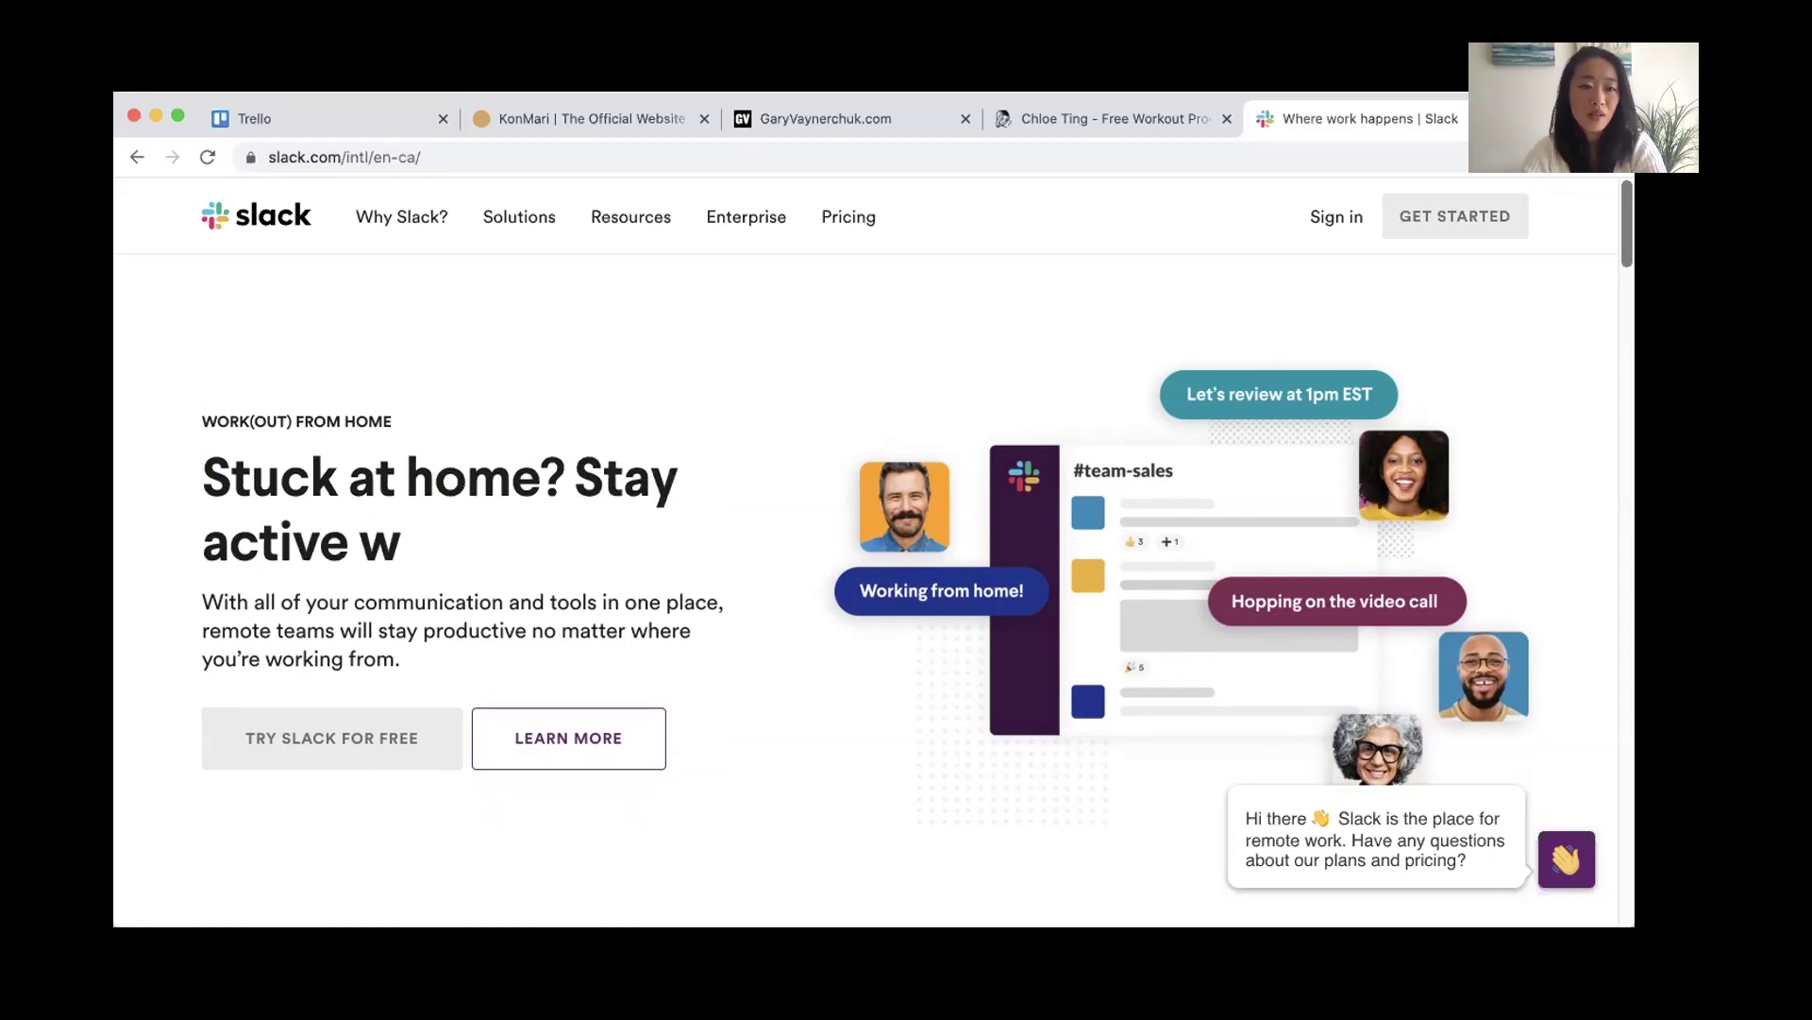
{"action": "key", "text": "BackSpace"}
{"action": "key", "text": "BackSpace"}
{"action": "type", "text": "for free"}
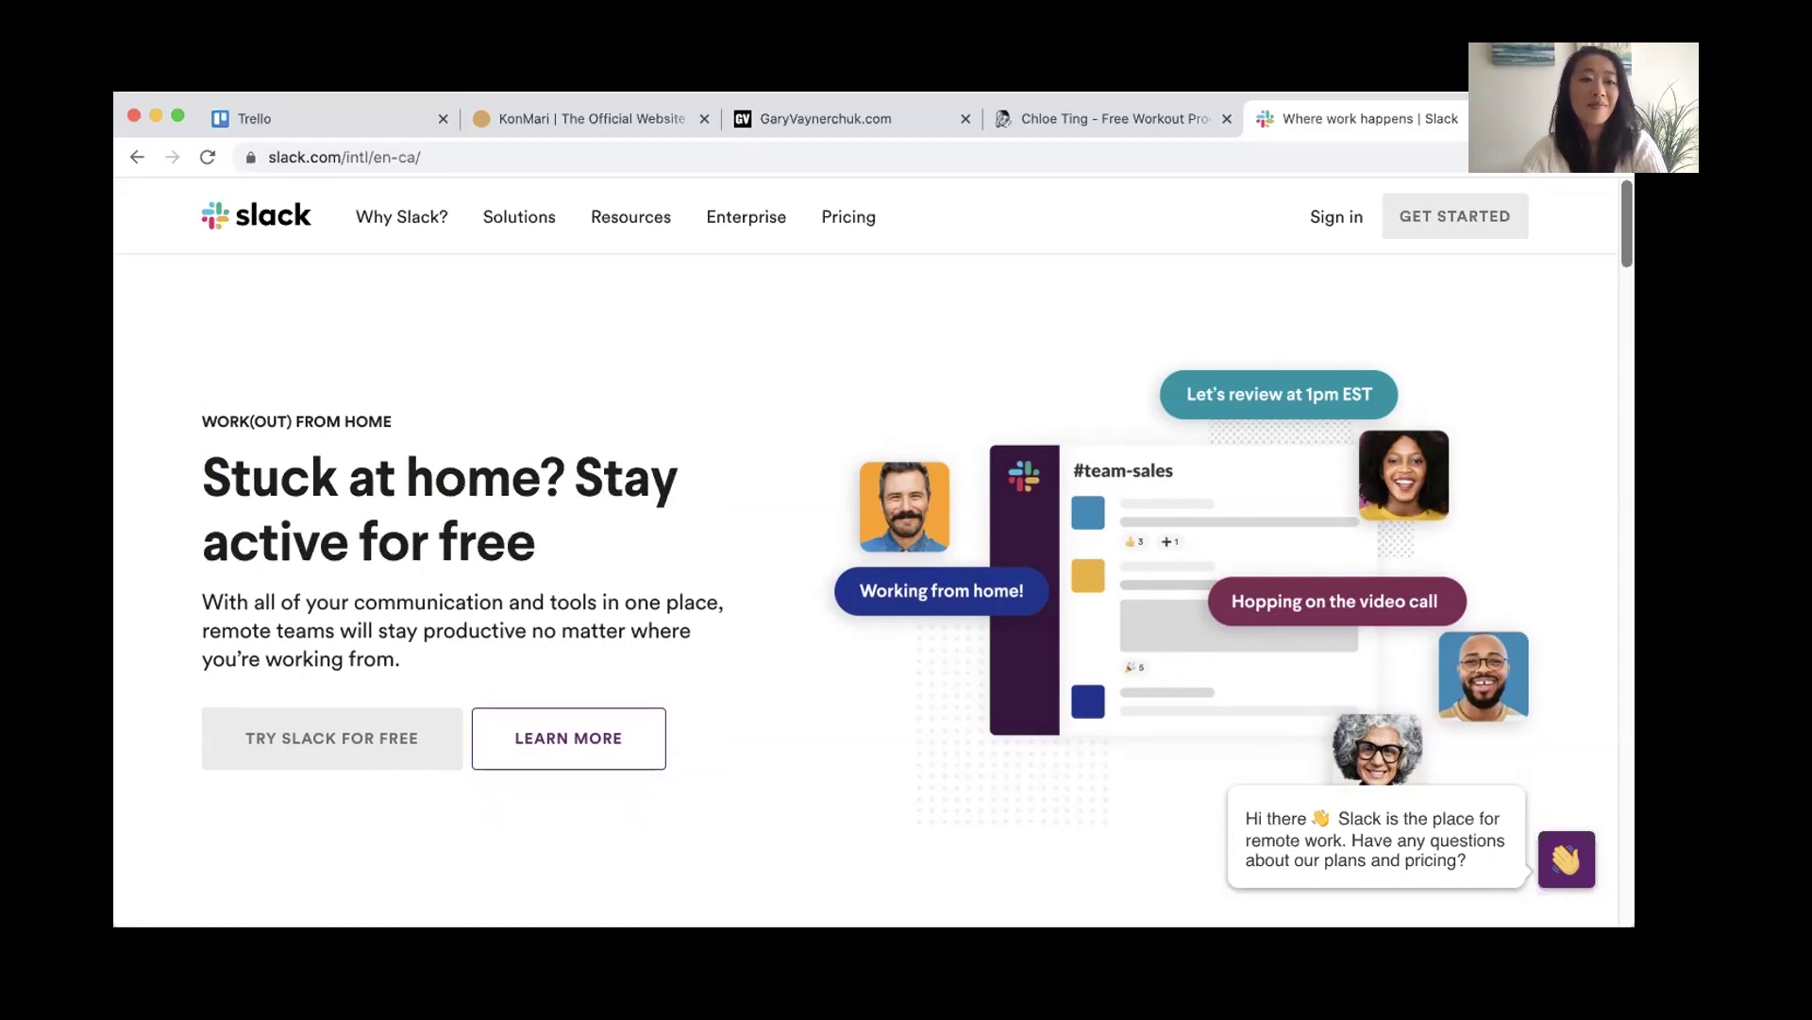
{"action": "type", "text": " with these p"}
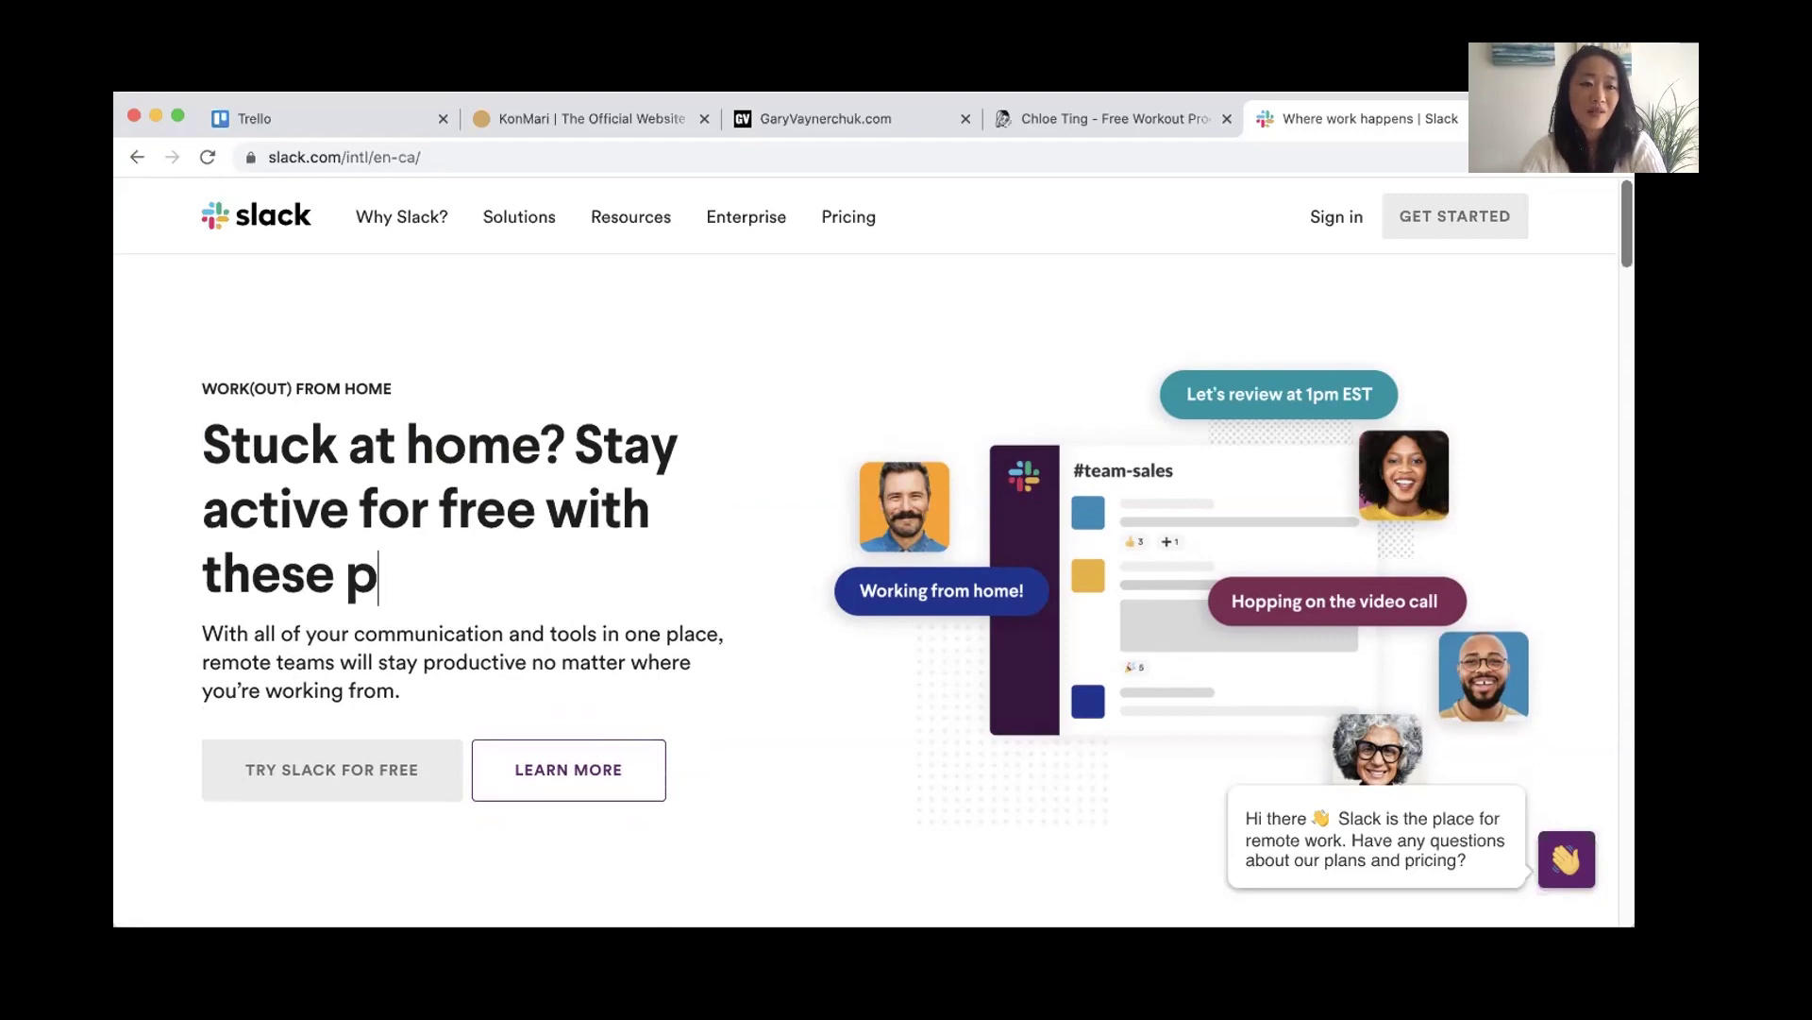
{"action": "key", "text": "BackSpace"}
{"action": "type", "text": "workouts"}
{"action": "left_click", "coordinate": [714, 798]}
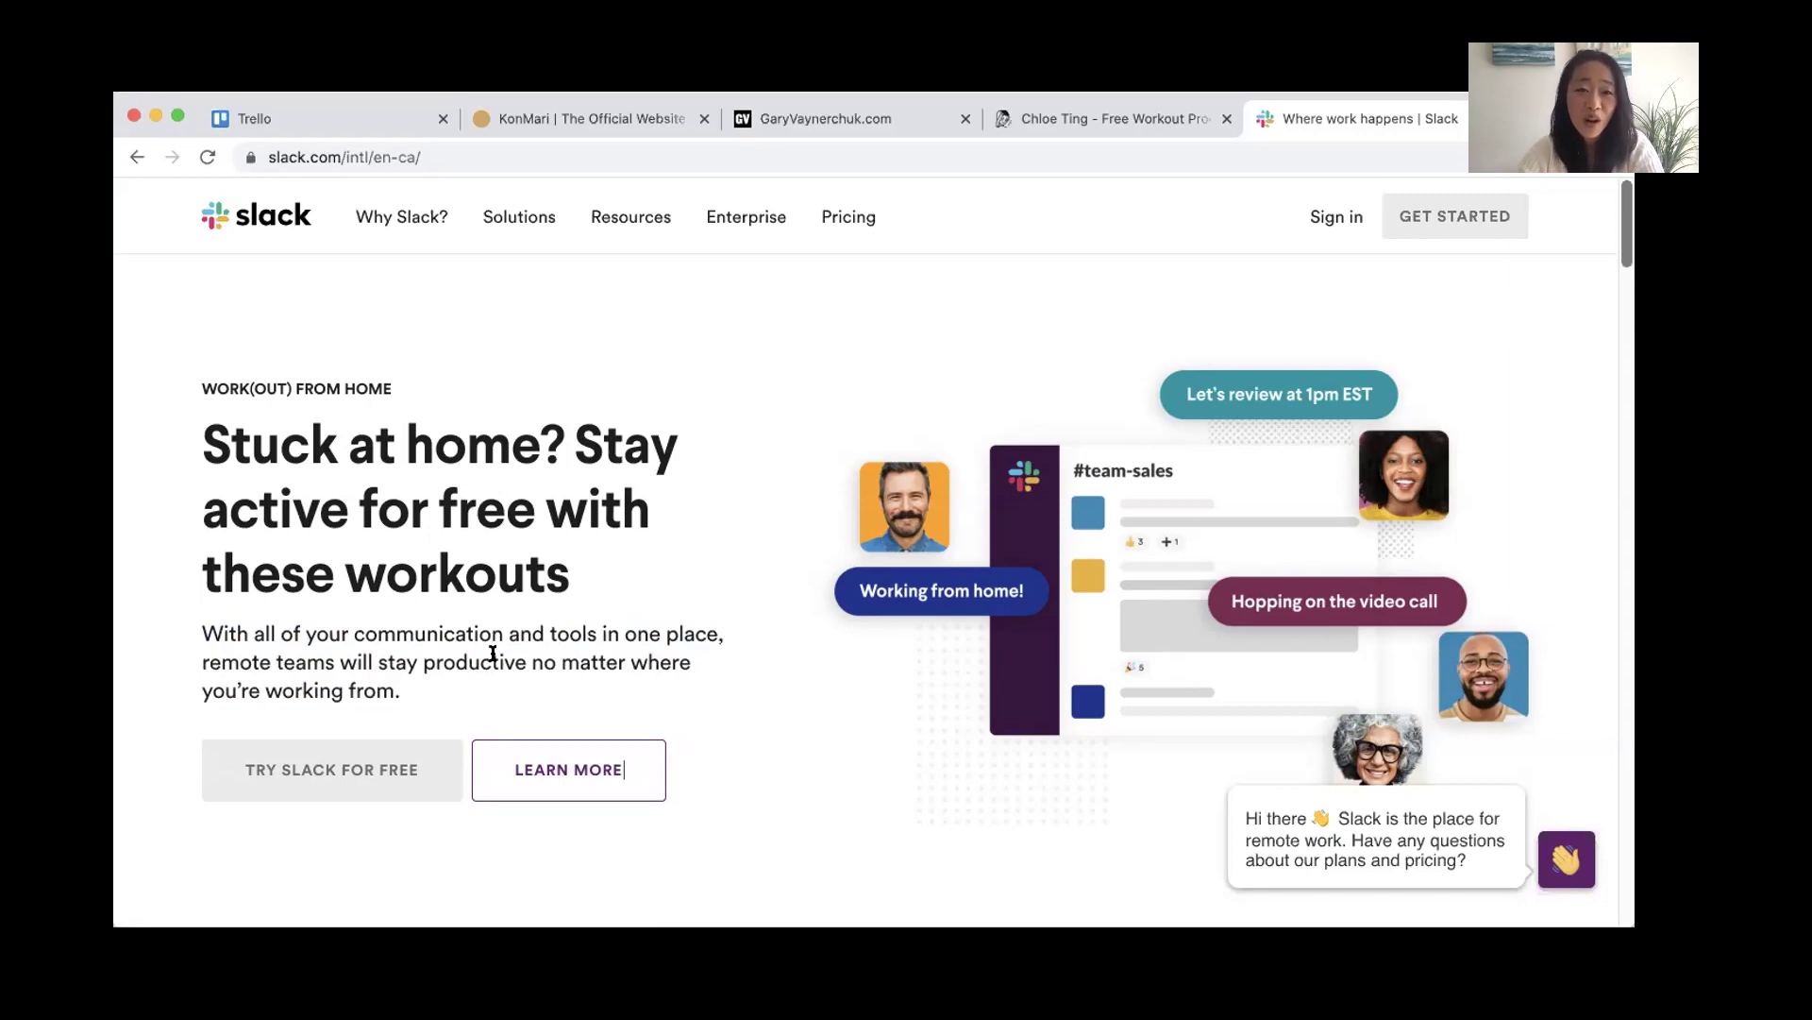
Replace the Slack subtitle with 'No membership. No equipment. Just toned and defined abs by the end.'.
{"action": "left_click_drag", "start_coordinate": [453, 693], "coordinate": [189, 628]}
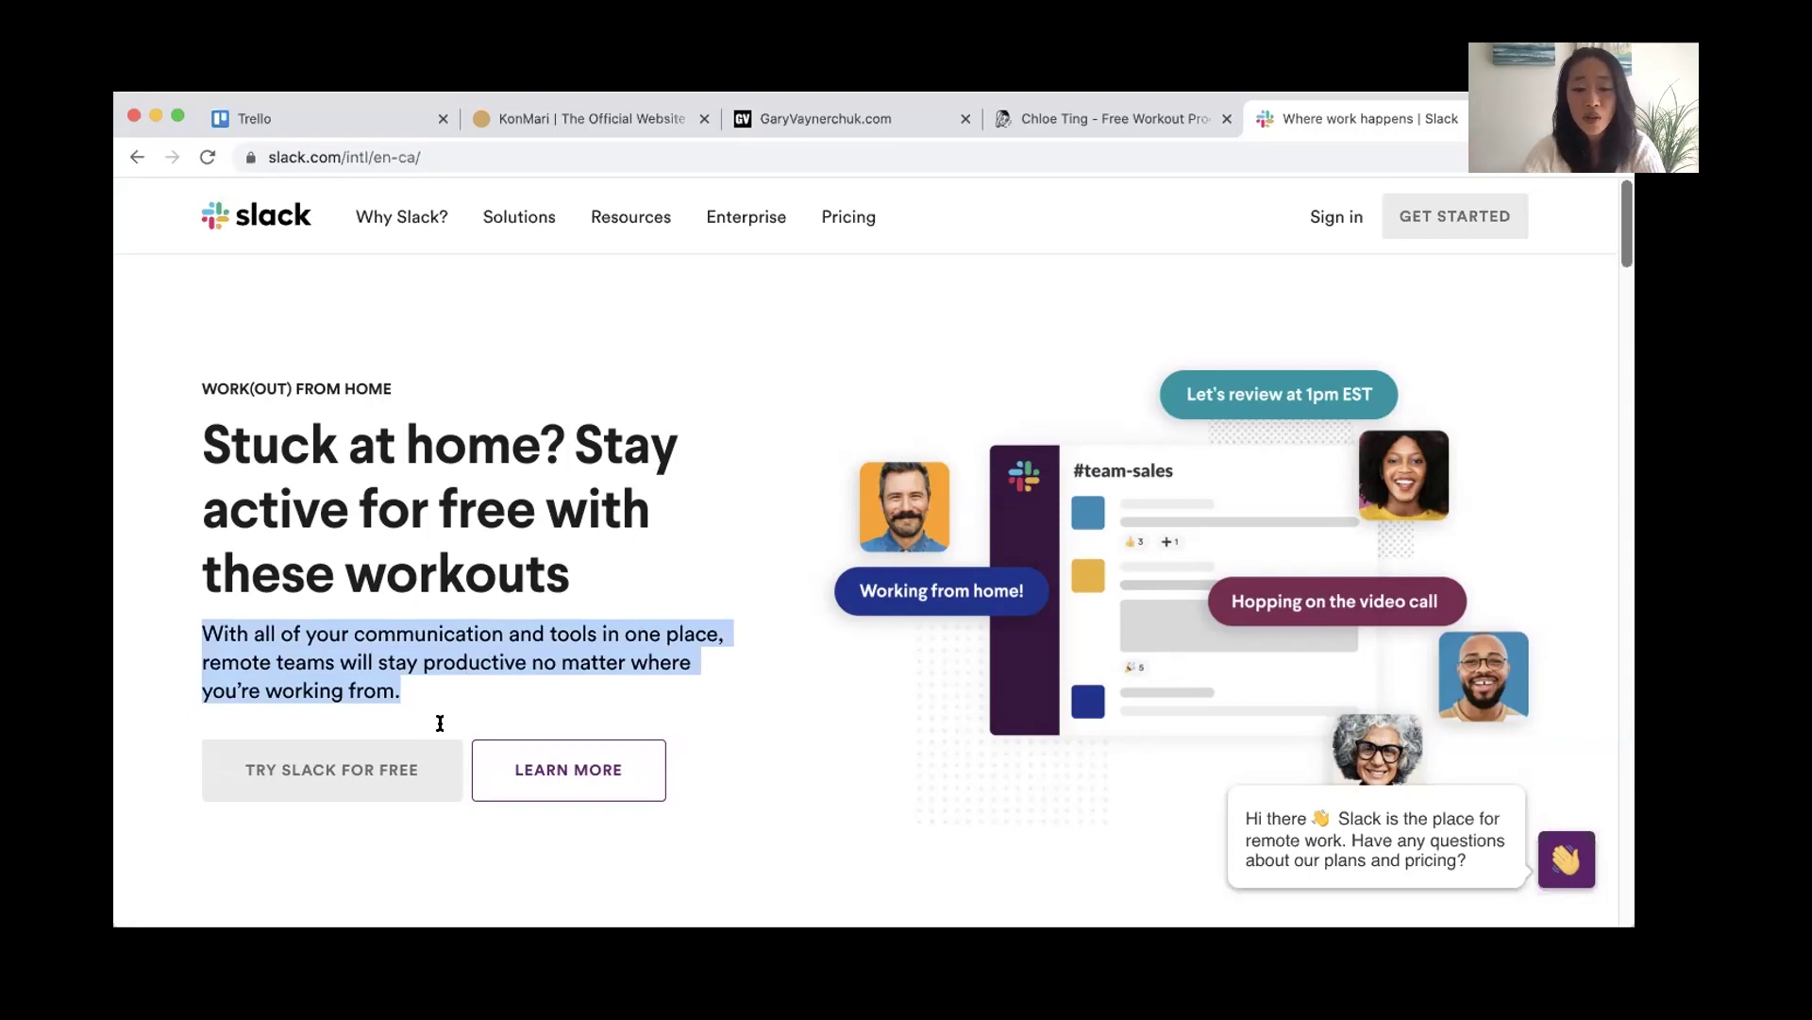
{"action": "type", "text": "N"}
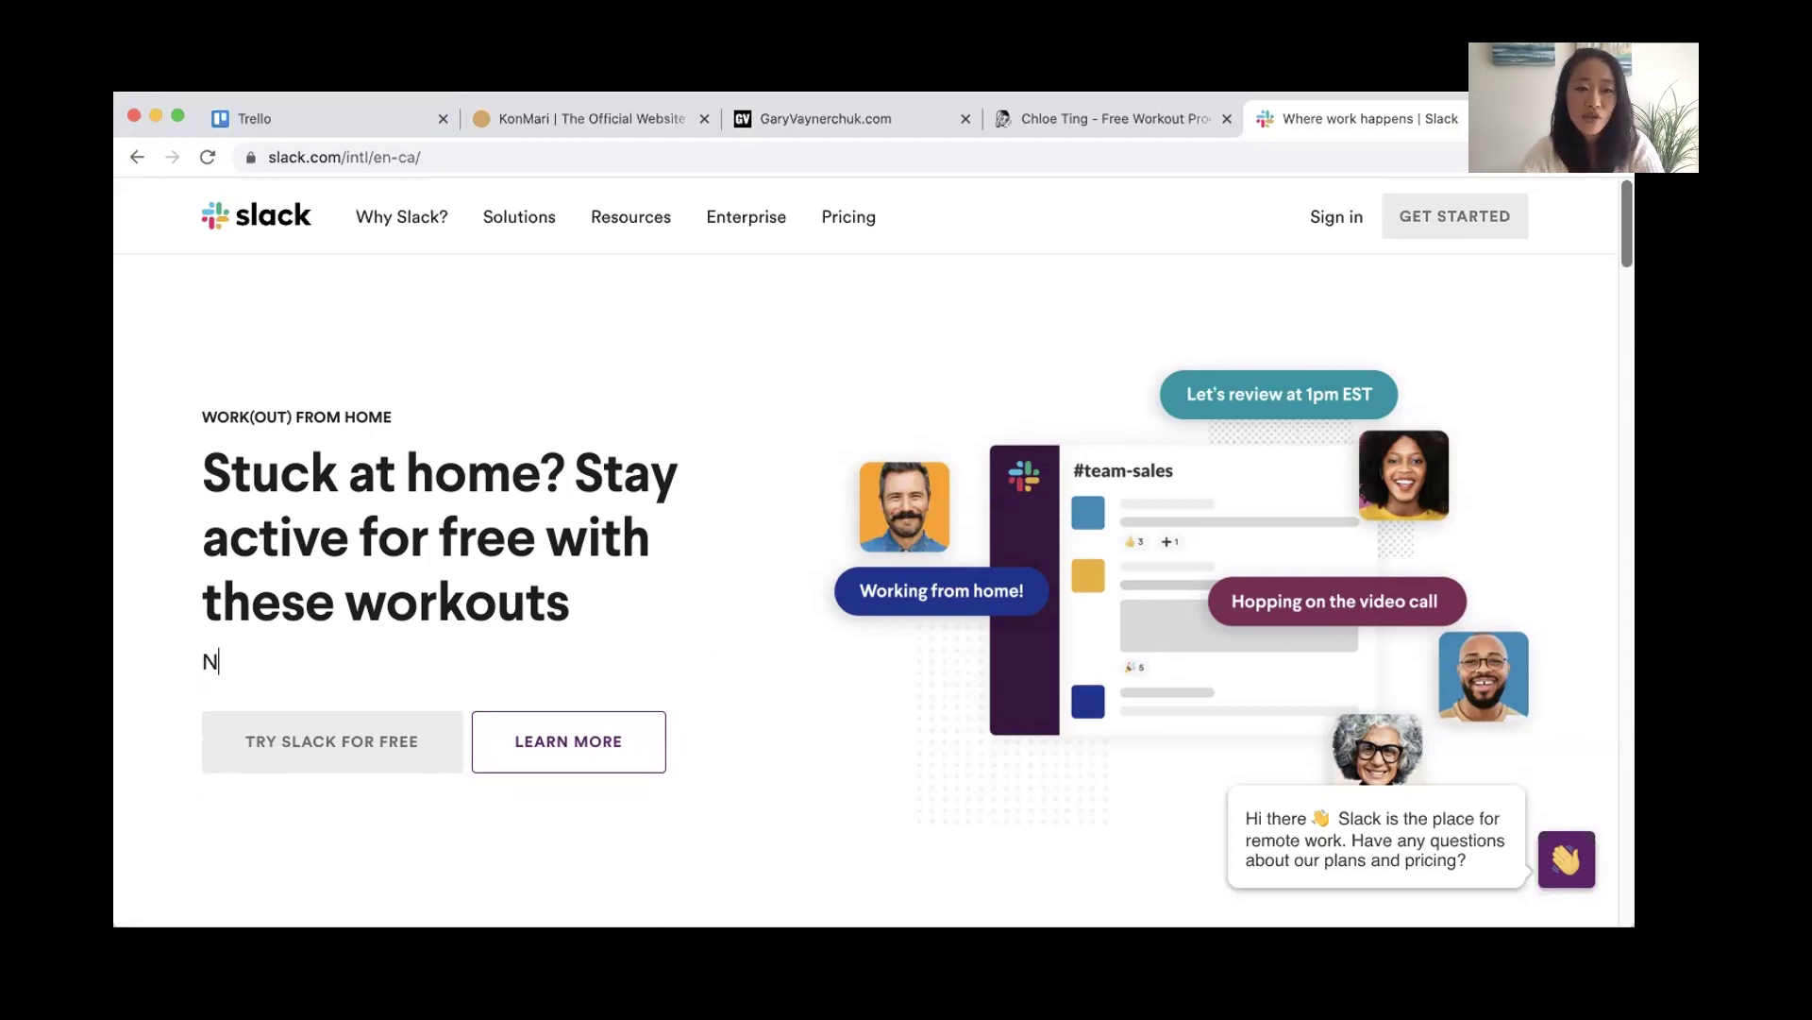
{"action": "type", "text": "o membership. No equipment."}
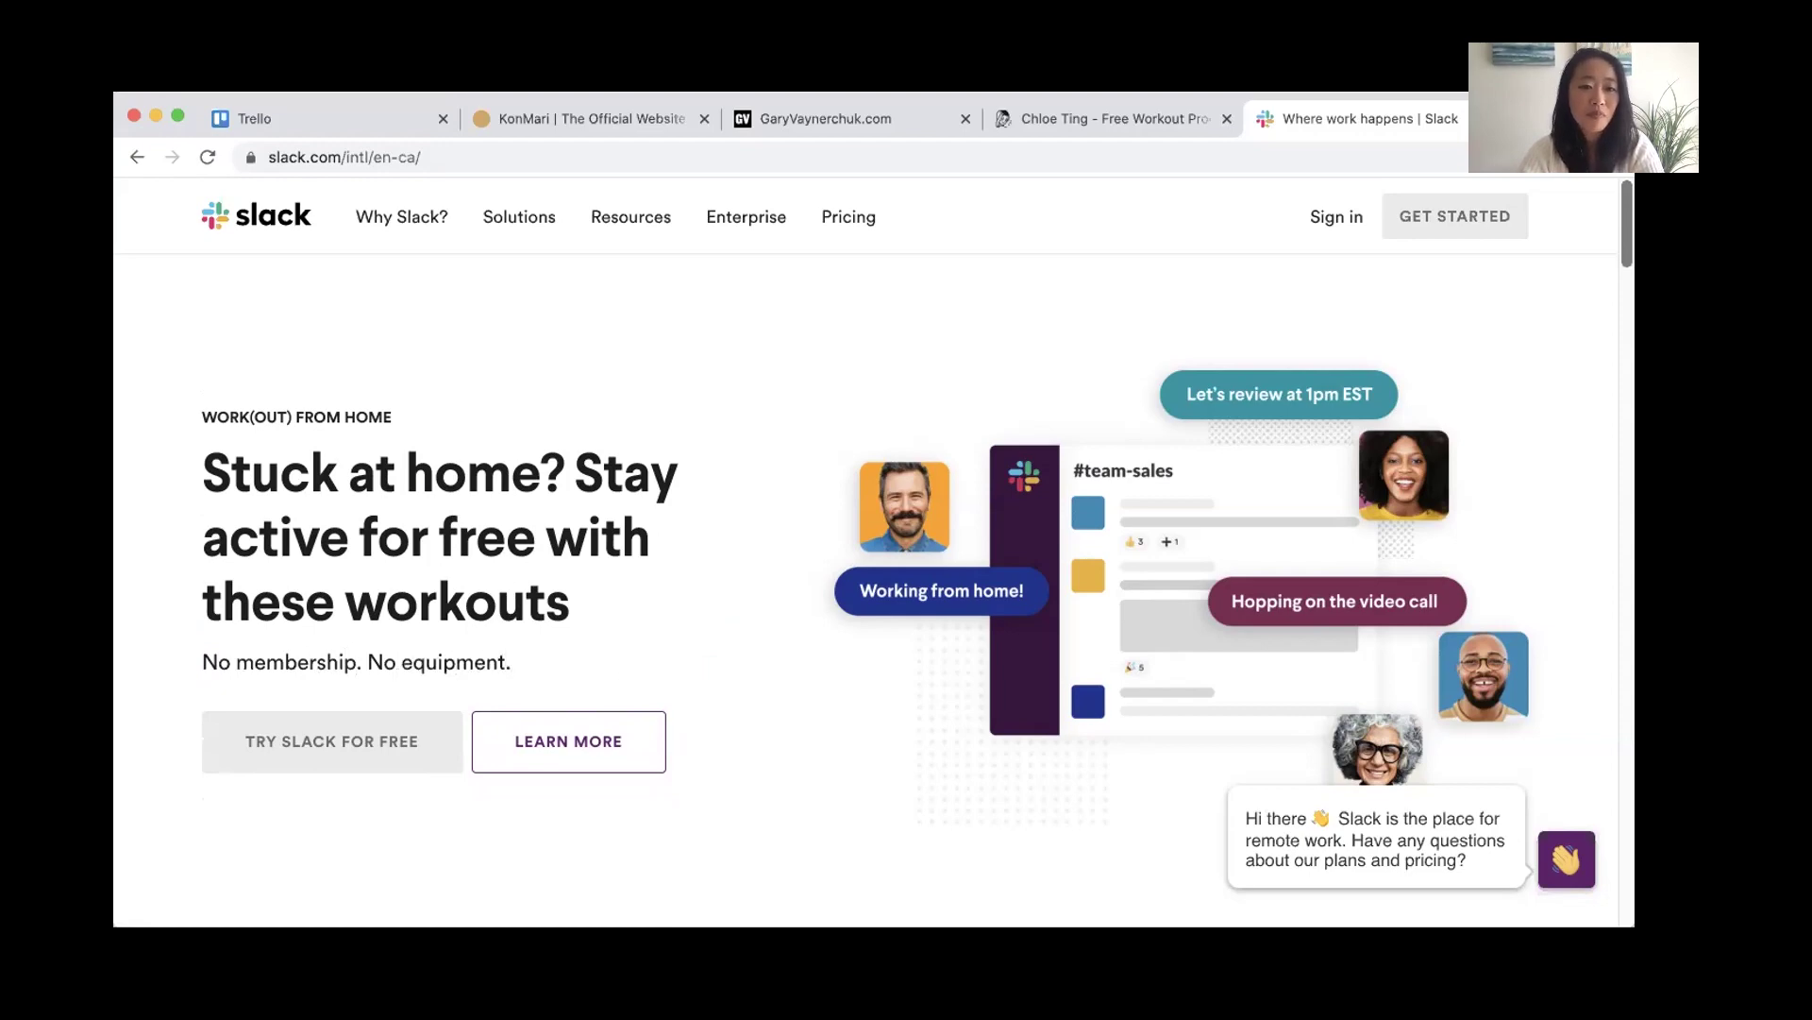
{"action": "type", "text": " Just tone a"}
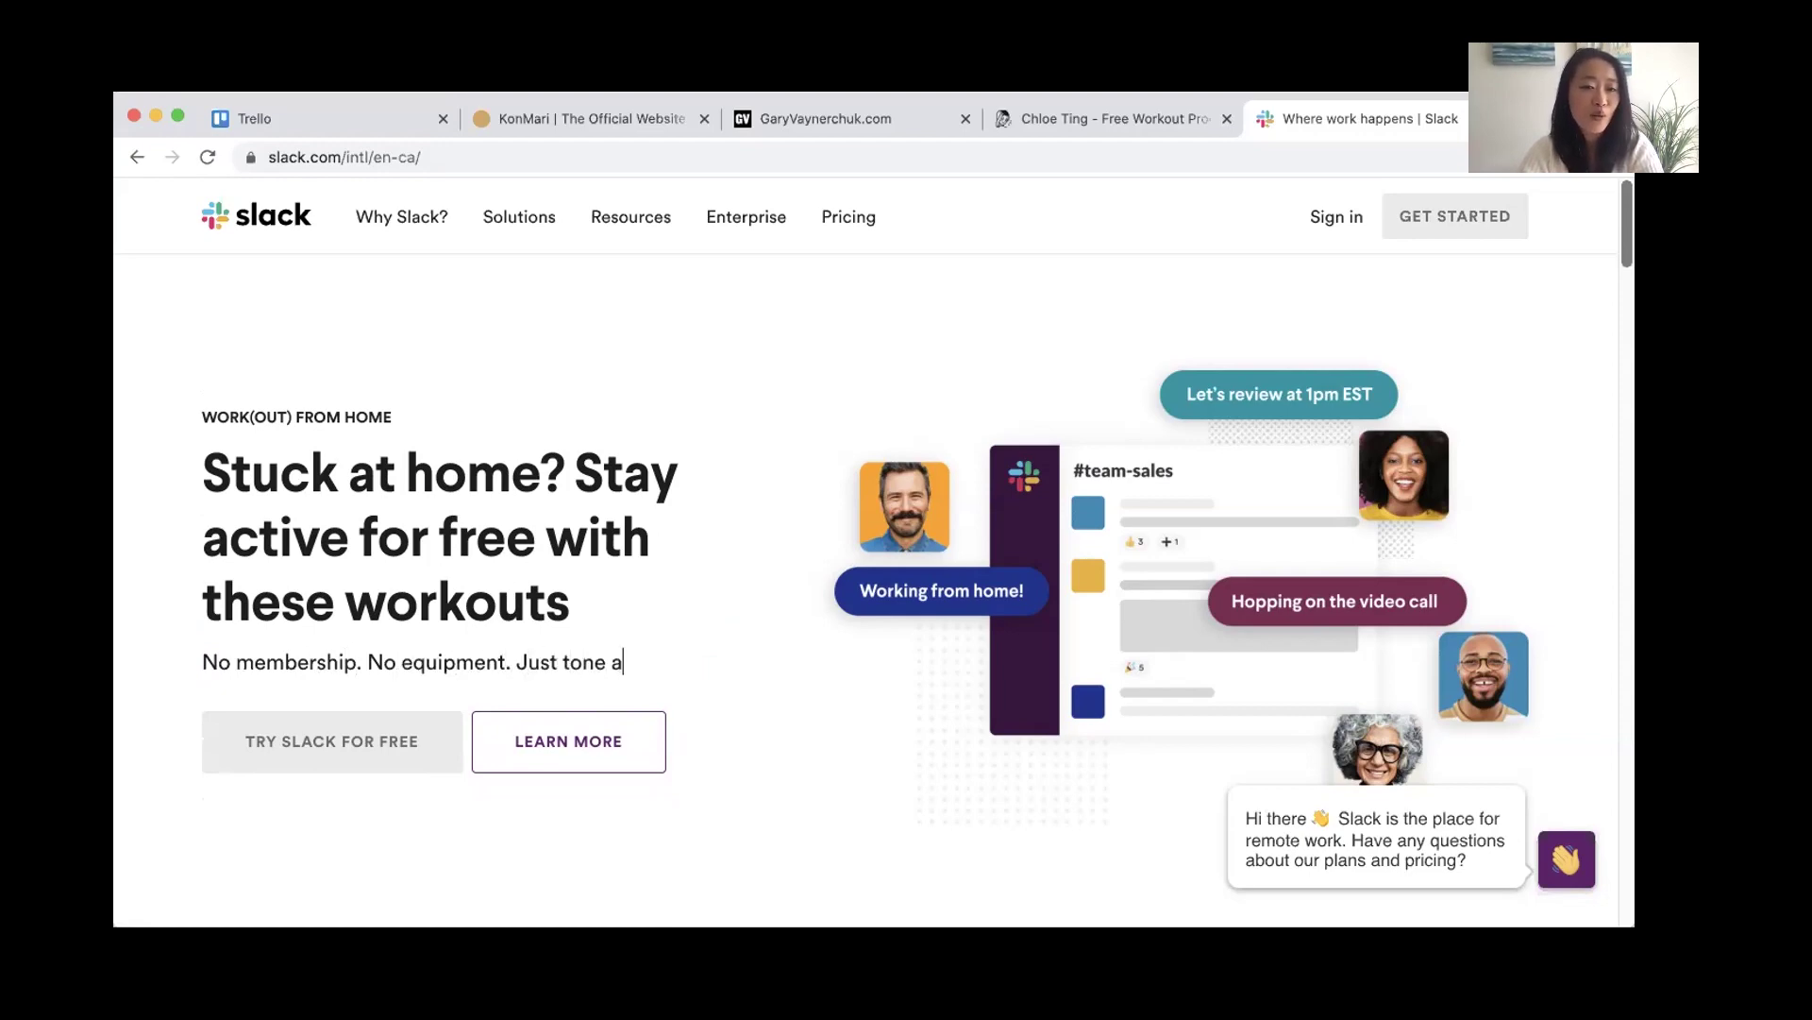
{"action": "type", "text": "nd defined a"}
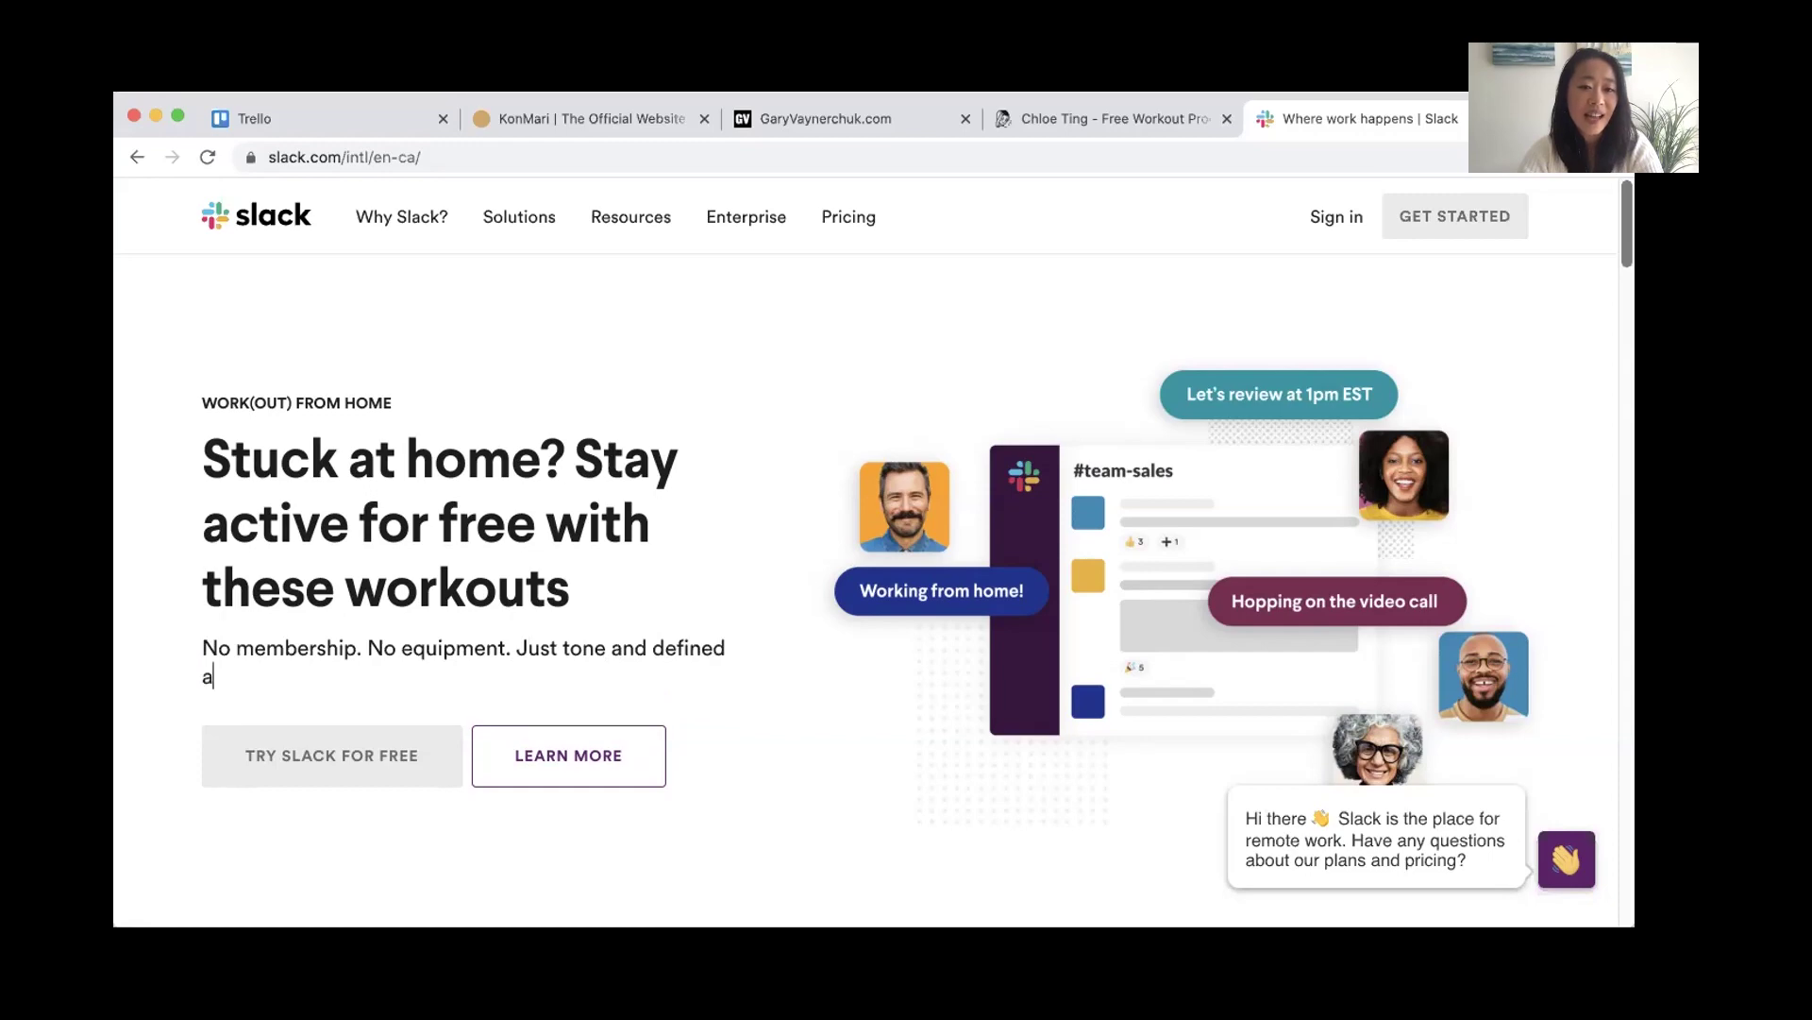
{"action": "type", "text": "bs by the end."}
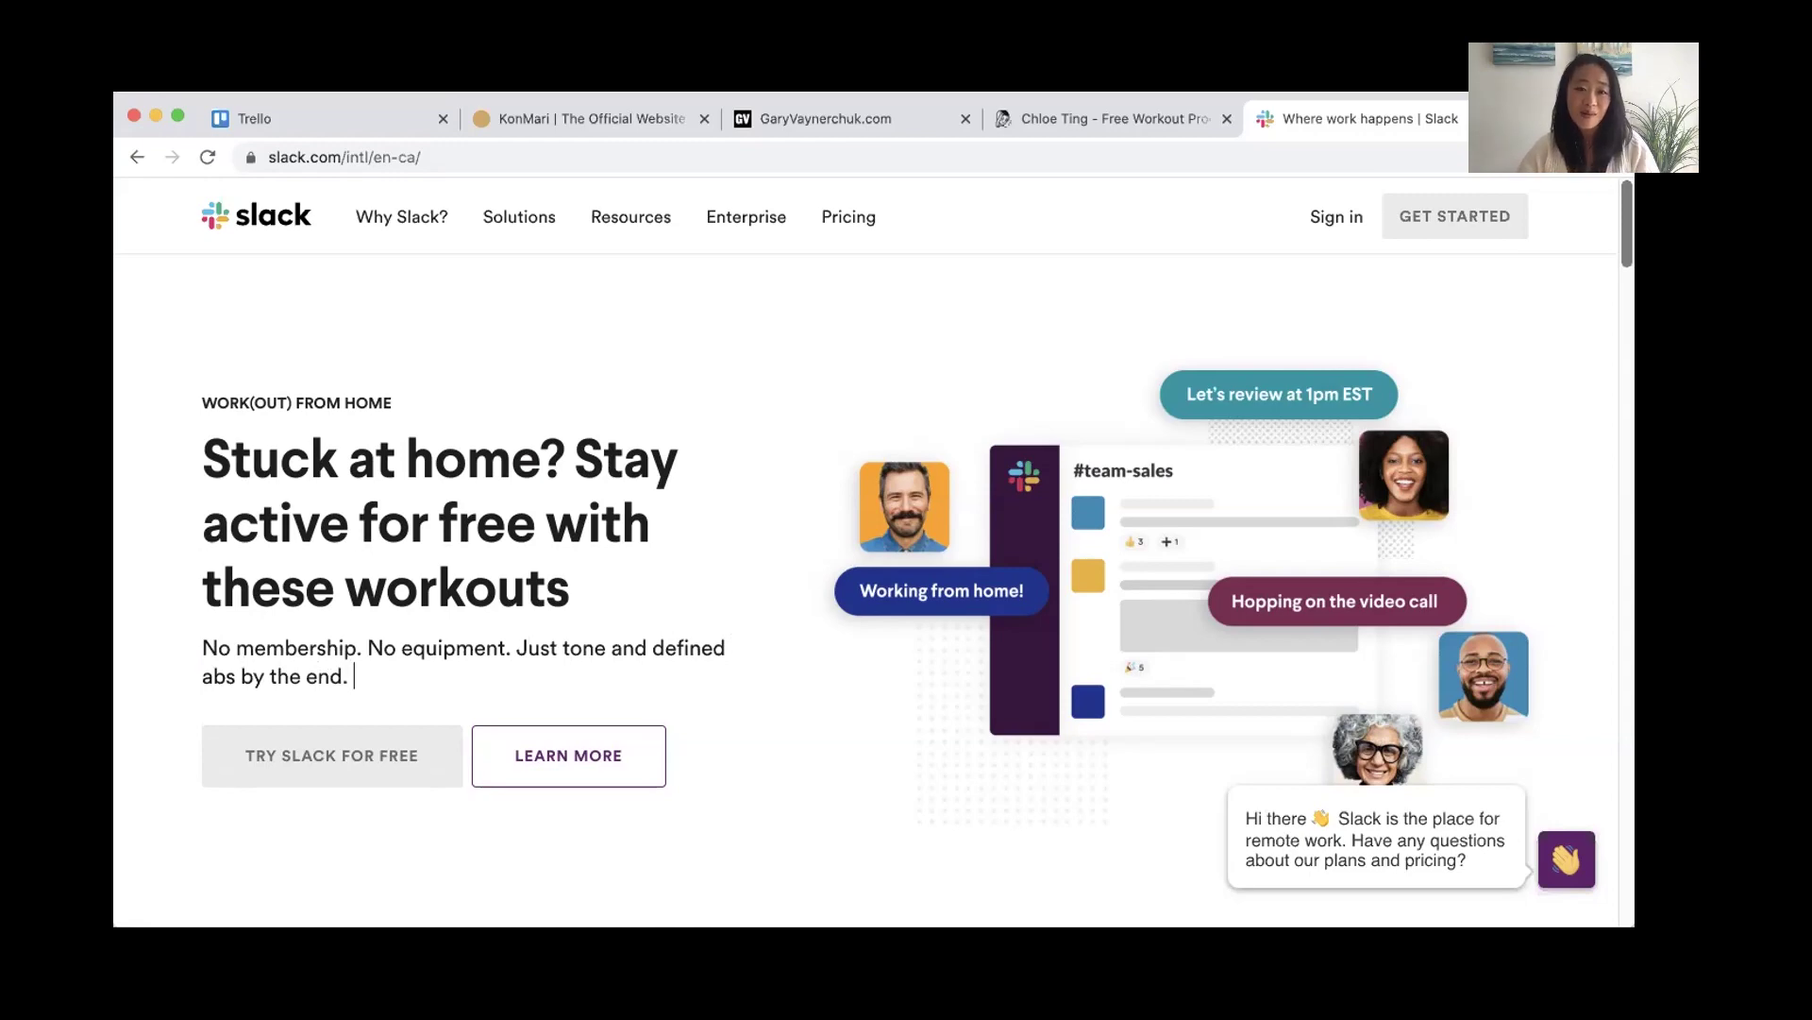
{"action": "left_click", "coordinate": [607, 647]}
{"action": "type", "text": "d"}
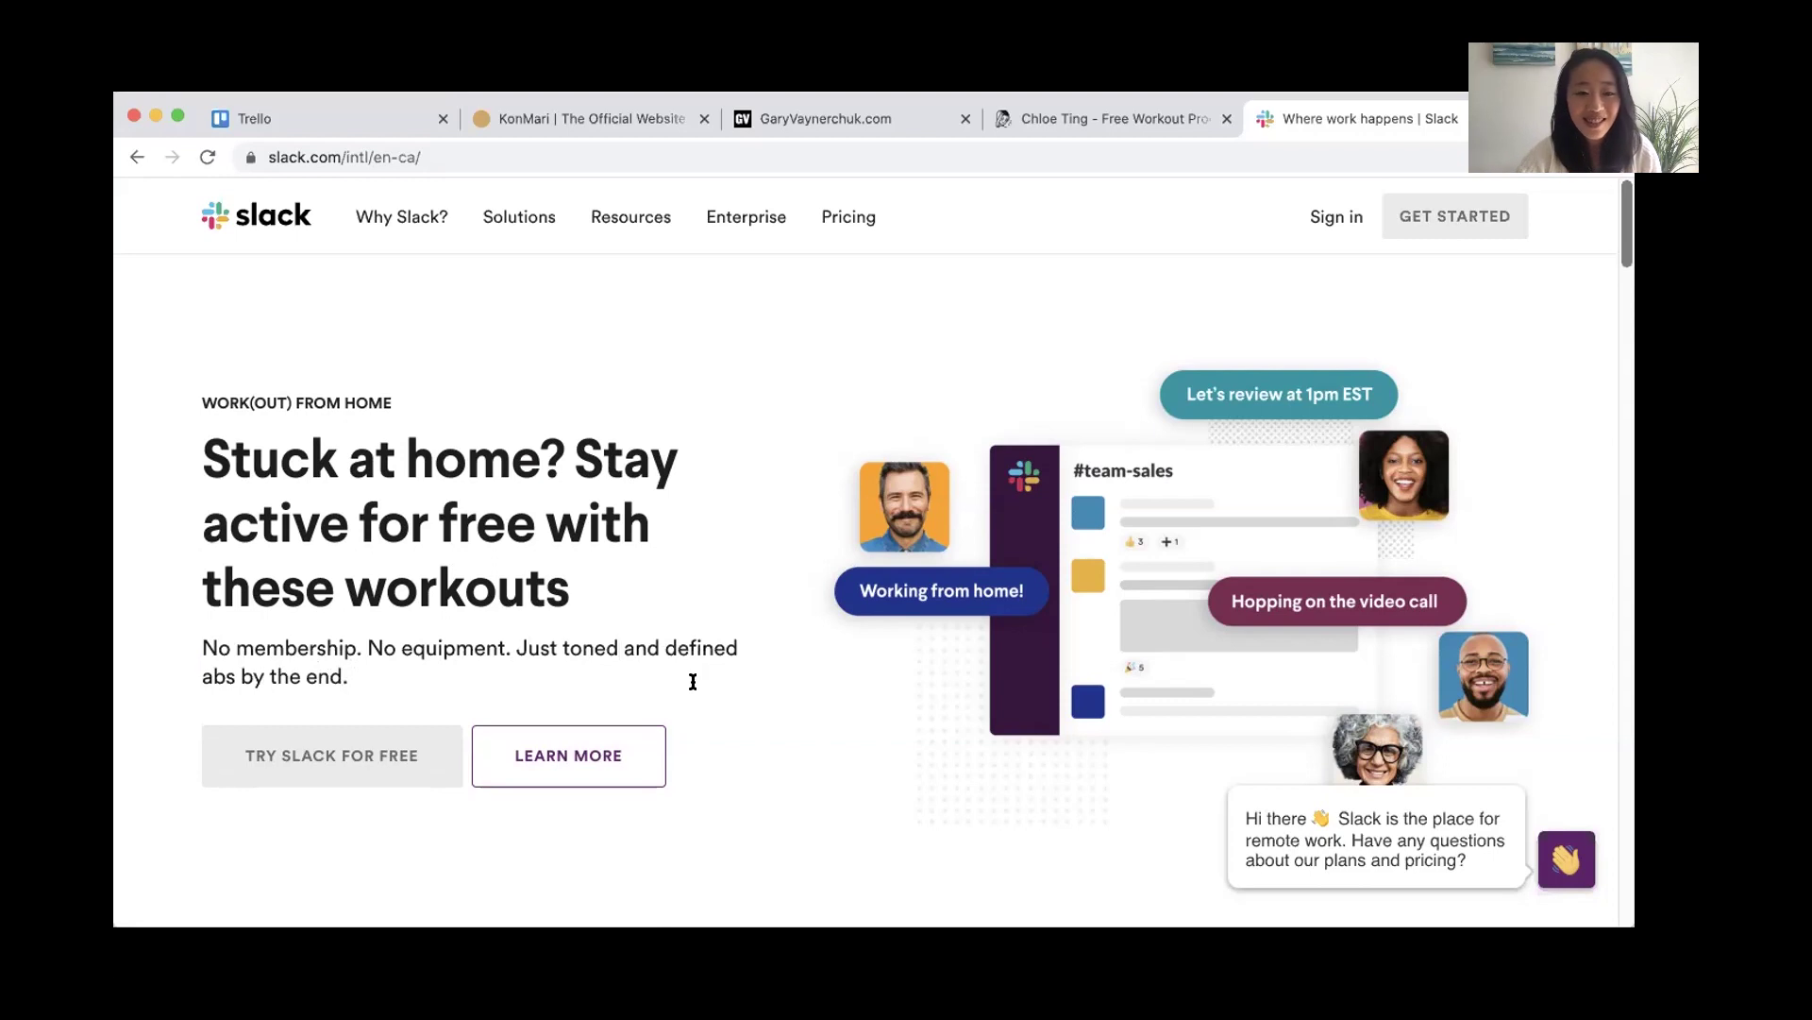
{"action": "key", "text": "Down"}
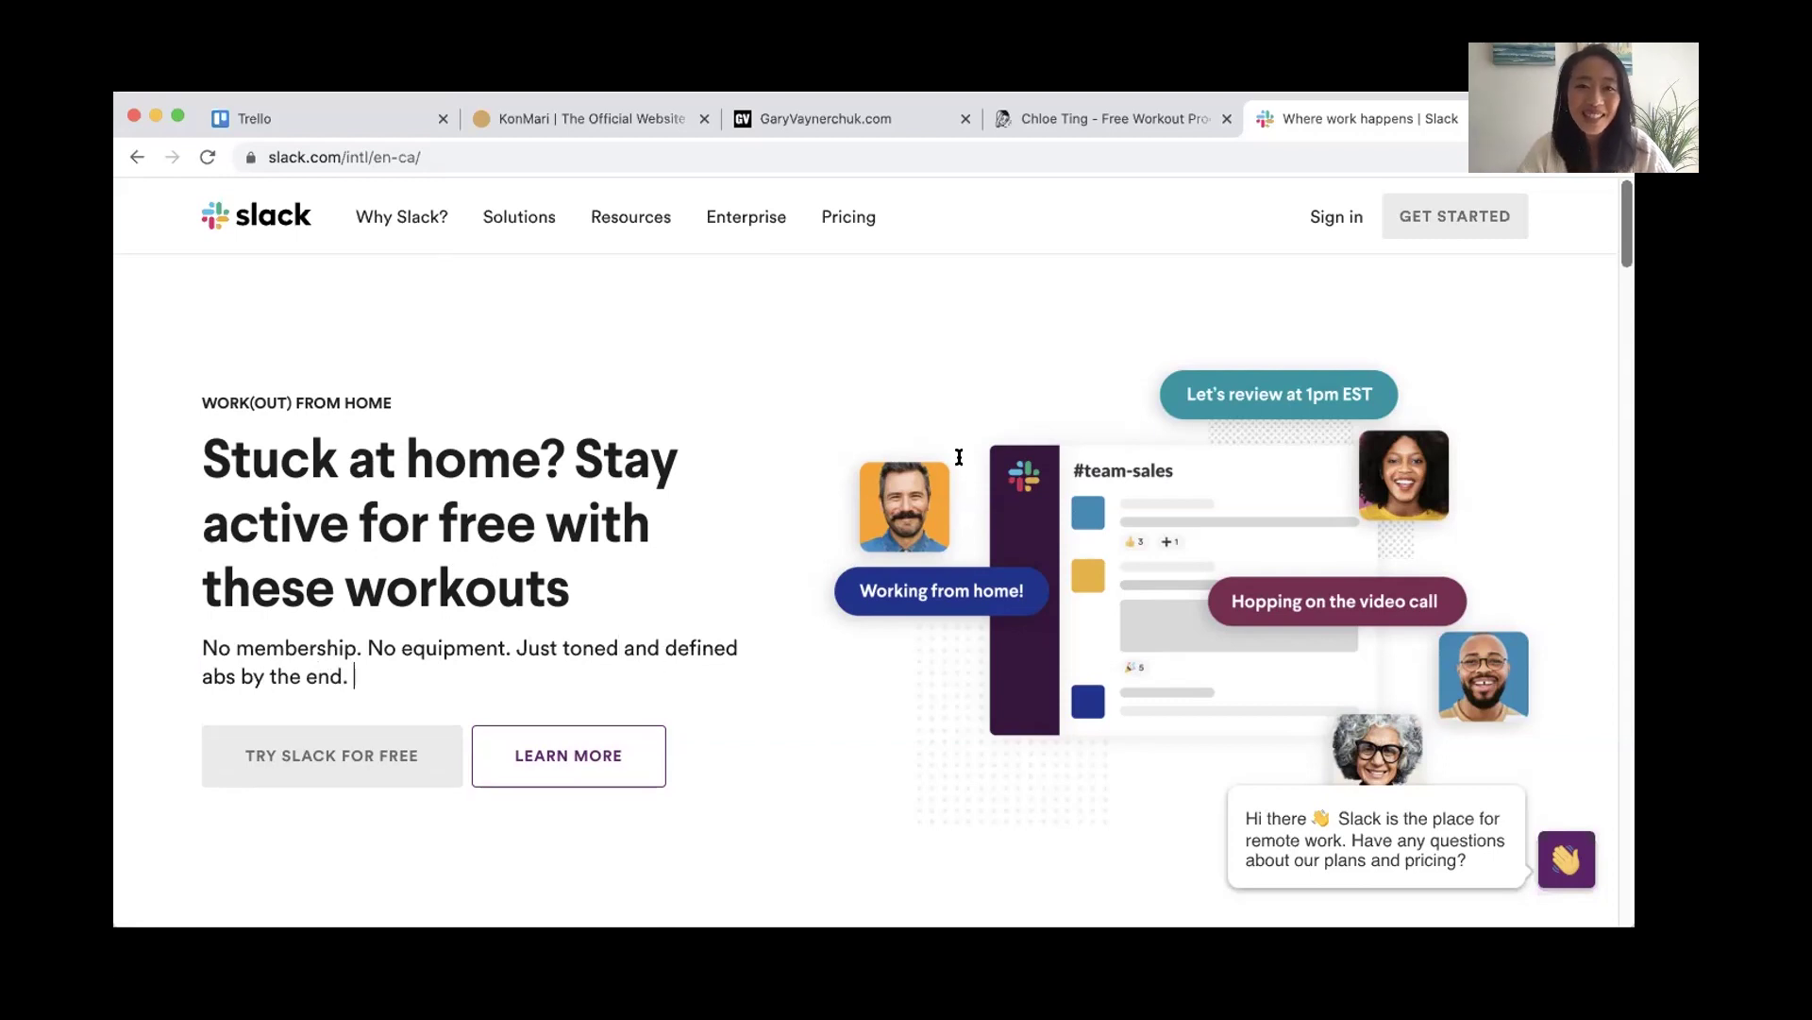